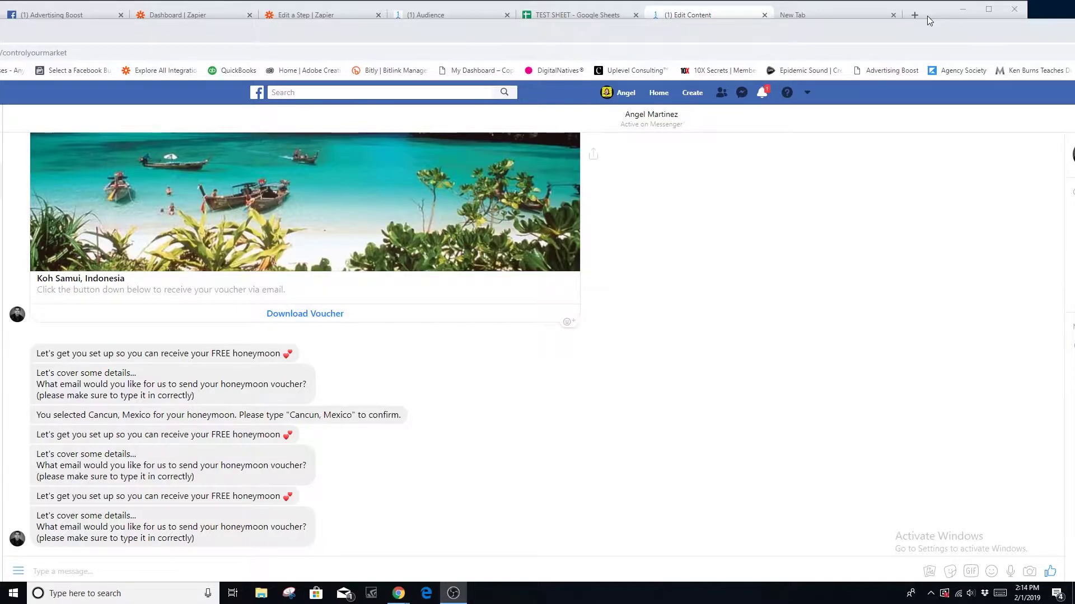
# - Start a reply in the Messenger chat with the honeymoon-voucher bot
pyautogui.click(119, 568)
# - Send the subscriber's email address to the bot and choose View Destinations
pyautogui.write('ao')
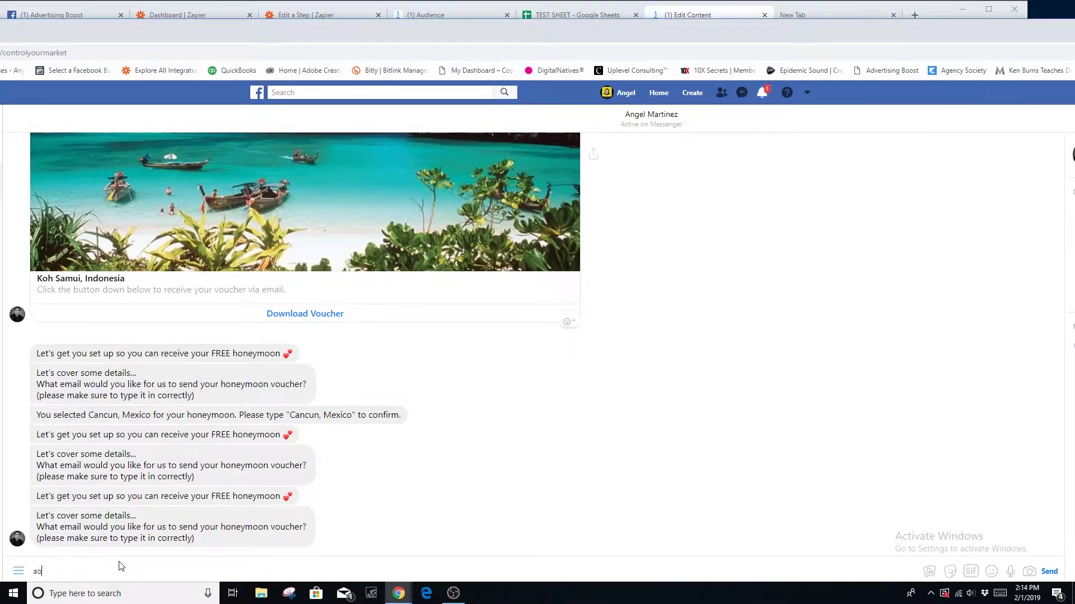
pyautogui.press('Return')
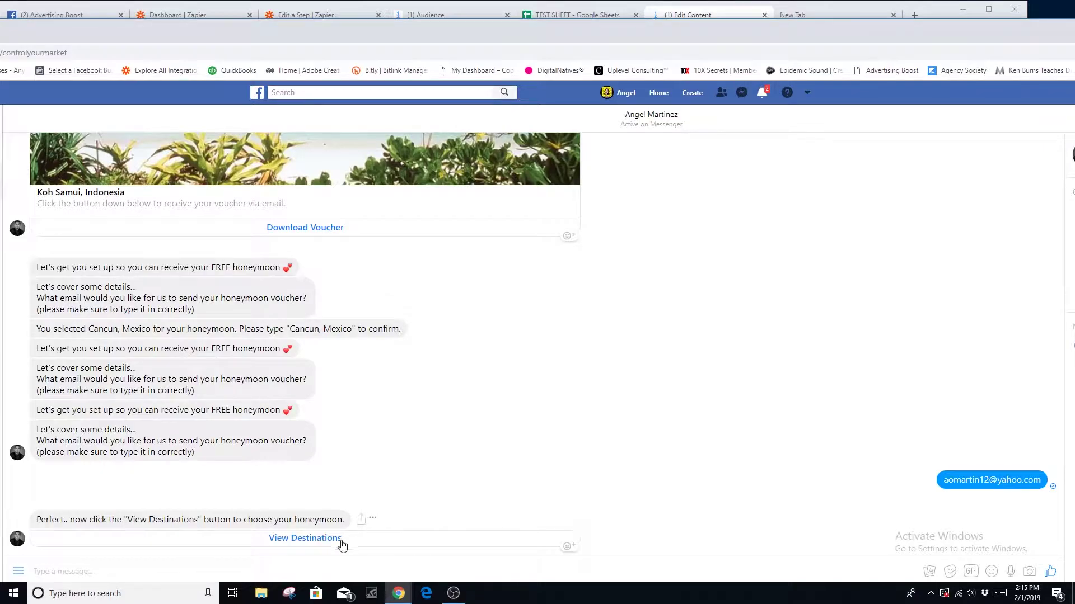
pyautogui.click(311, 542)
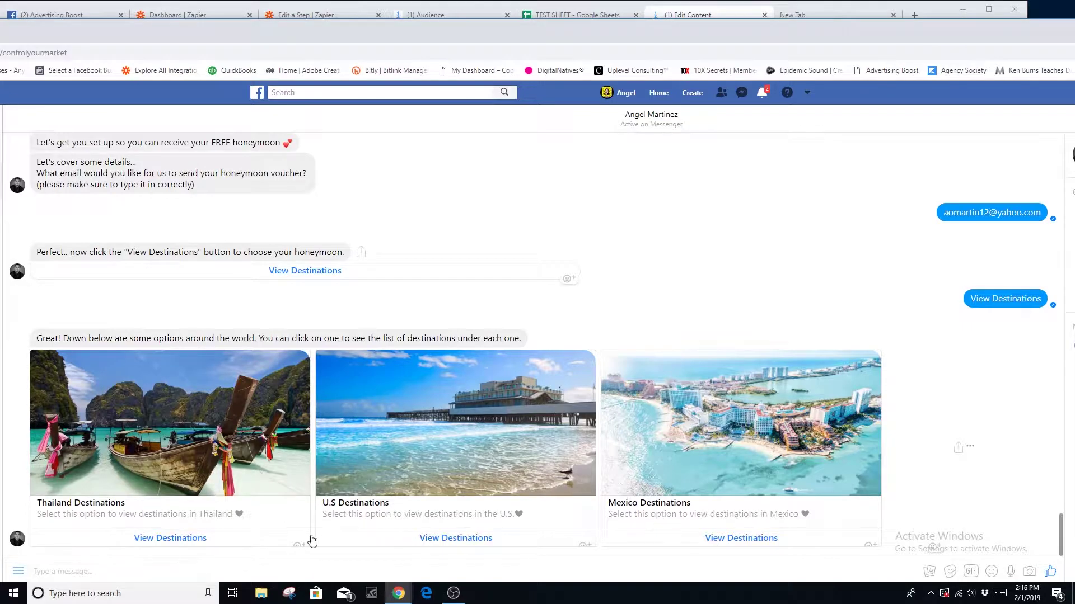
# - Browse Thailand destinations, view Koh Samui details and claim the Two Villas offer
pyautogui.click(190, 540)
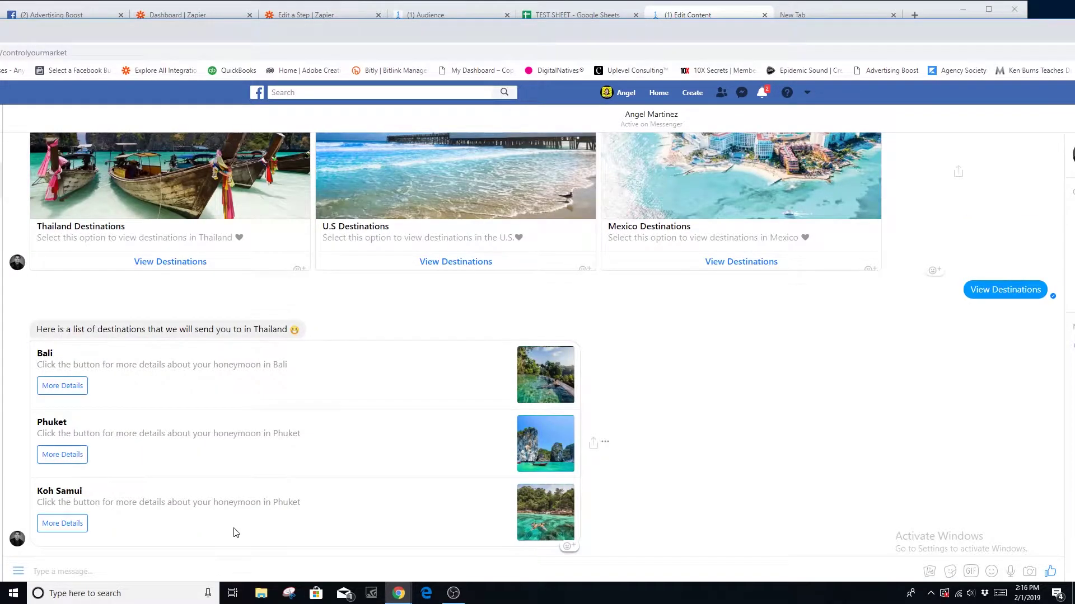
pyautogui.click(66, 528)
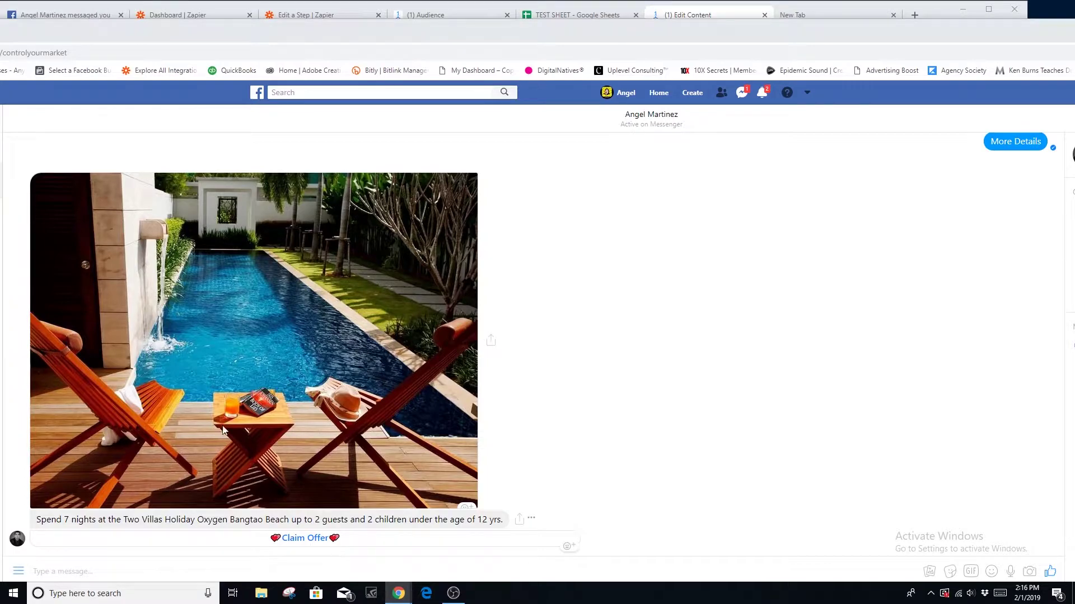
pyautogui.click(332, 540)
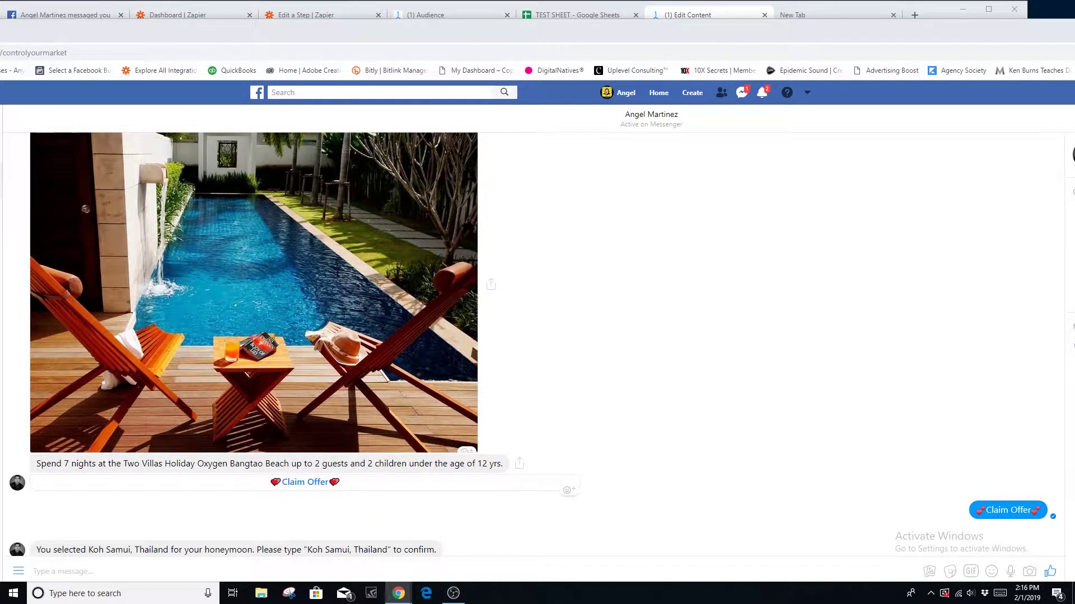
# - Confirm 'Koh Samui' as the destination and request the honeymoon voucher download
pyautogui.scroll(-1, 627, 521)
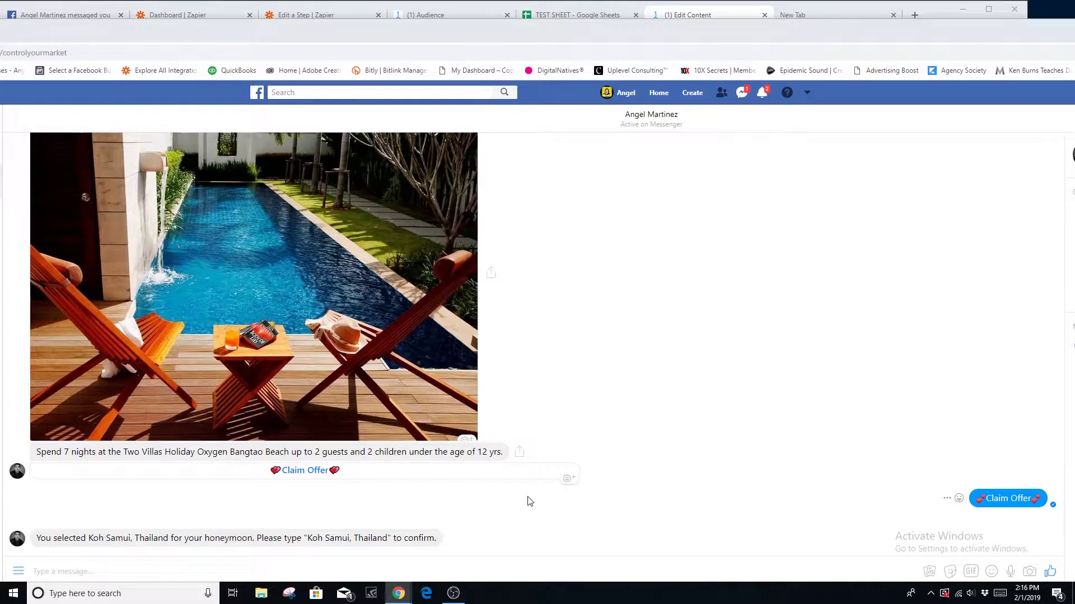
pyautogui.click(107, 573)
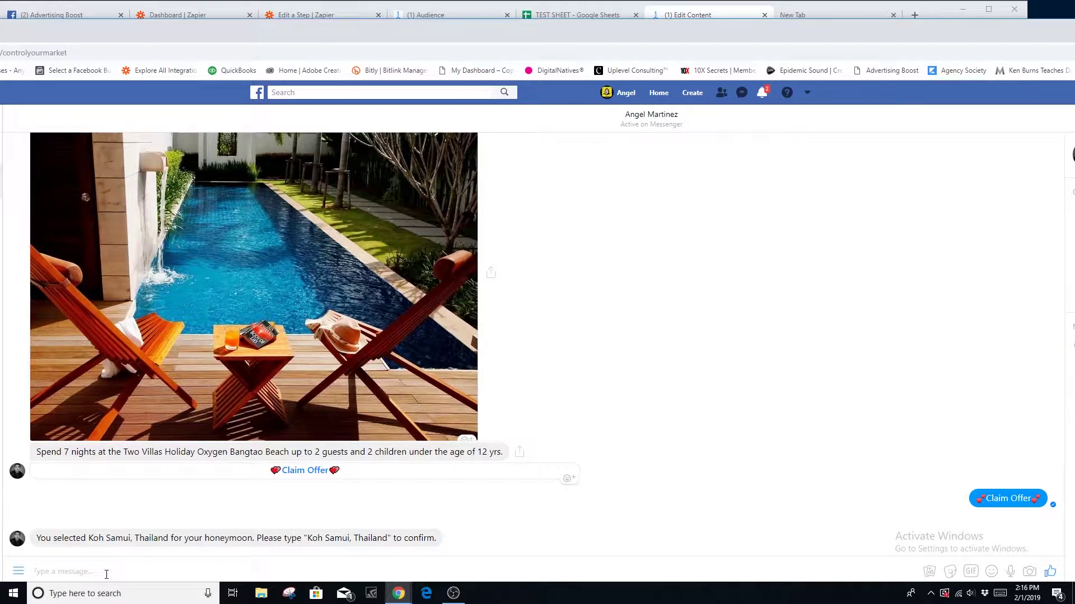
pyautogui.write('Koh Samui')
pyautogui.press('Return')
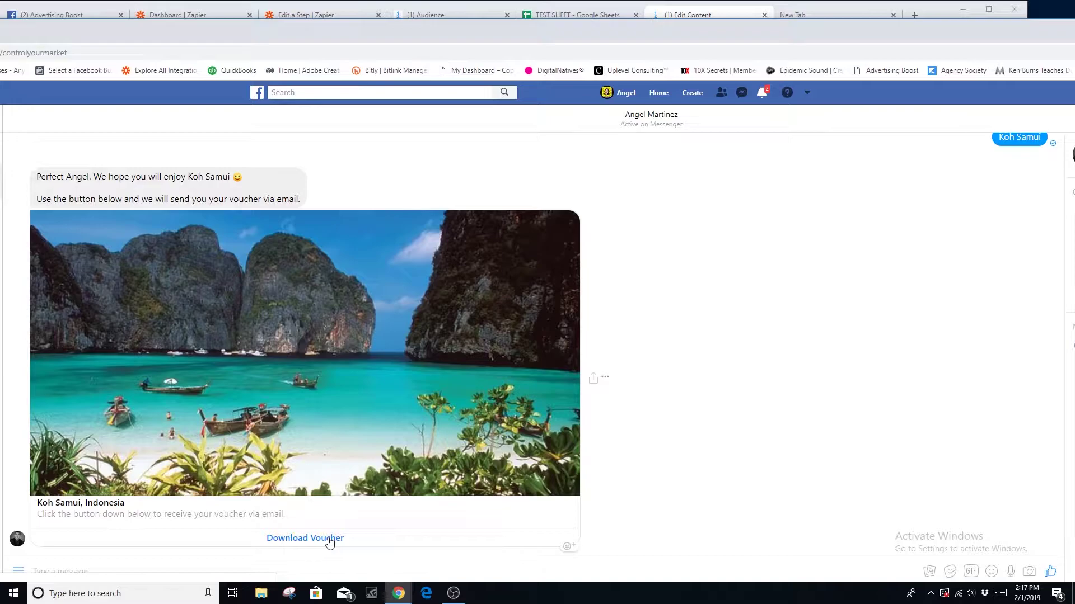
pyautogui.click(319, 539)
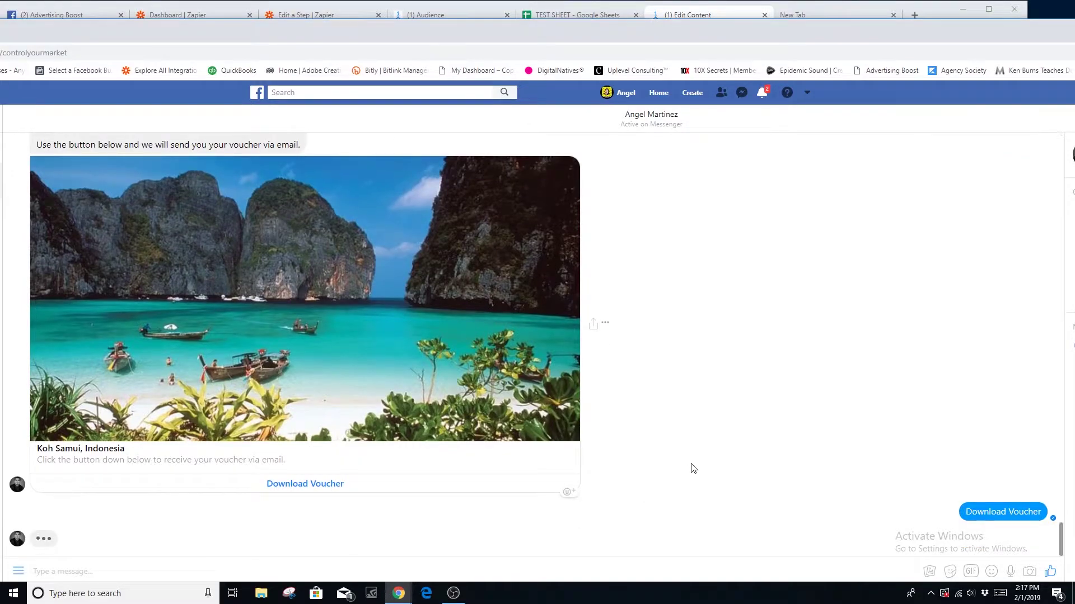
pyautogui.click(589, 17)
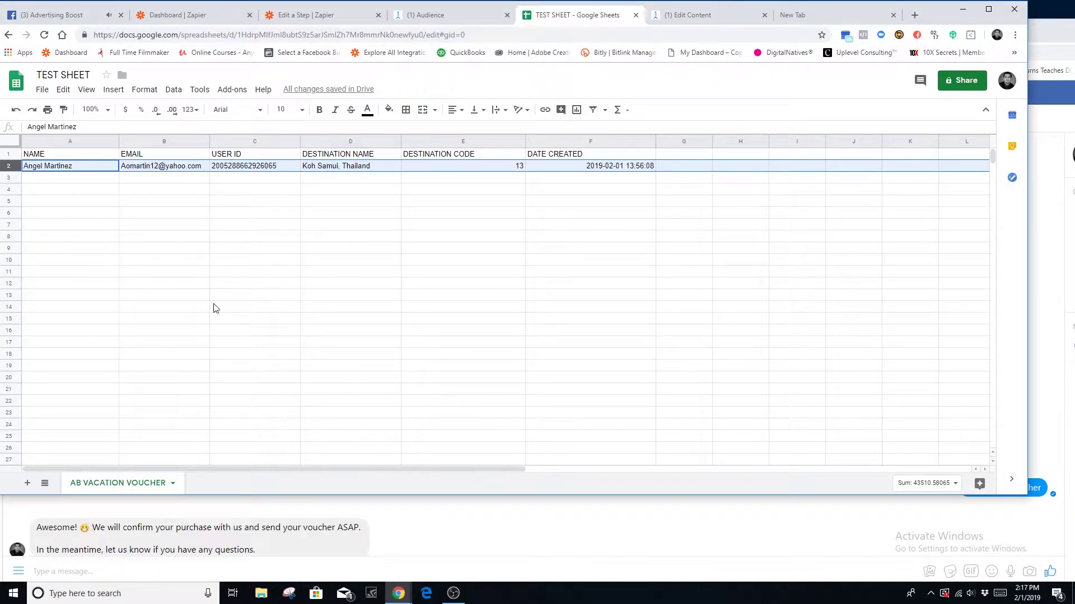
# - Enlarge the TEST SHEET window to review the new Koh Samui, Thailand row with code 13
pyautogui.moveTo(431, 496); pyautogui.dragTo(432, 519)
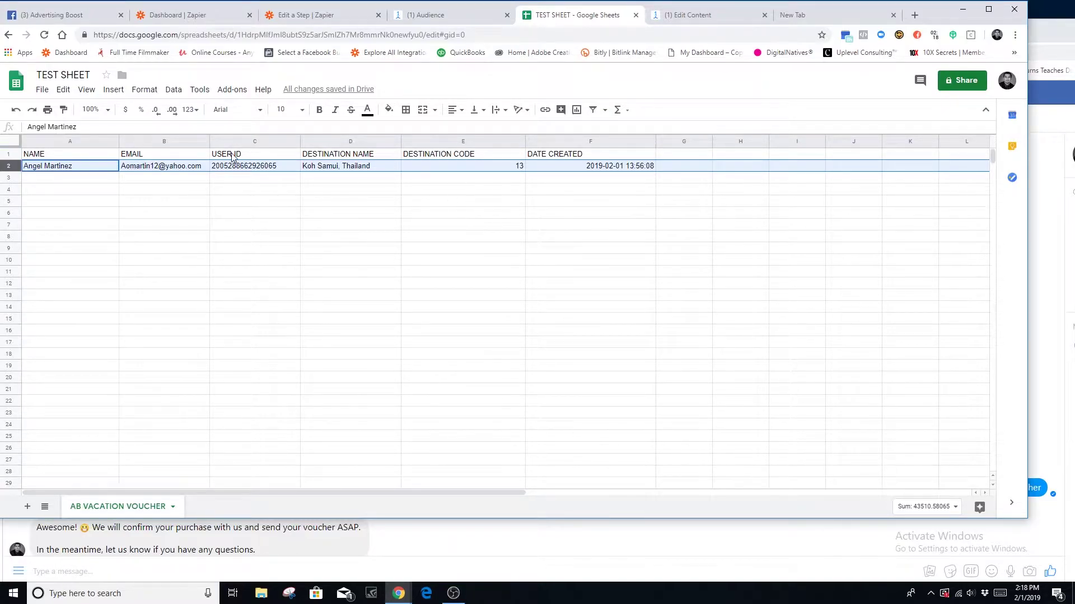
pyautogui.click(694, 16)
# - Open the linked HONEYMOON DESTINATIONS TEST flow from the Start another Flow step and edit it
pyautogui.click(436, 15)
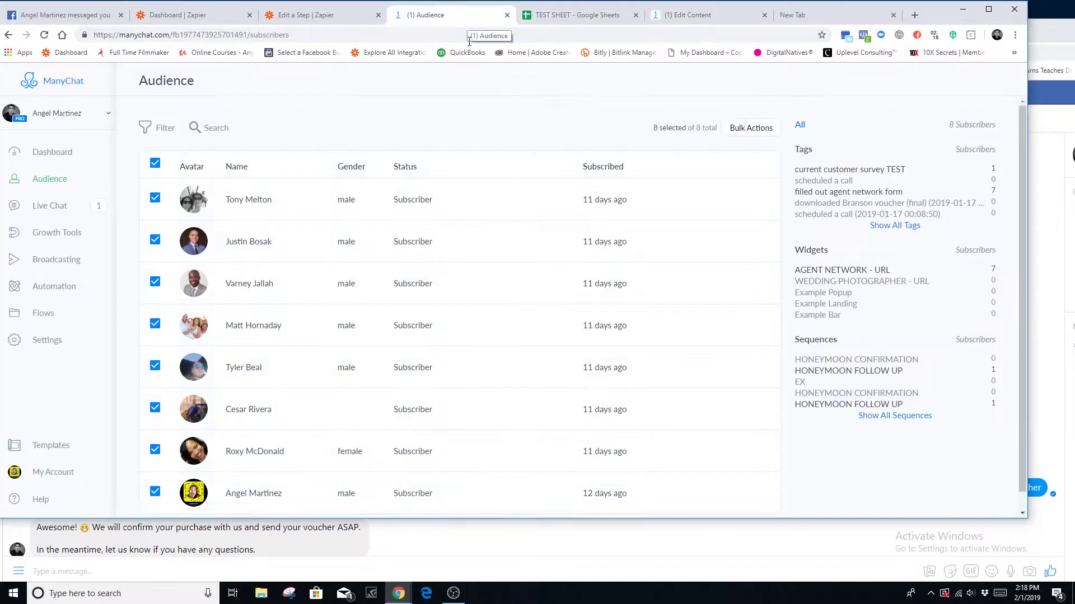
pyautogui.click(692, 16)
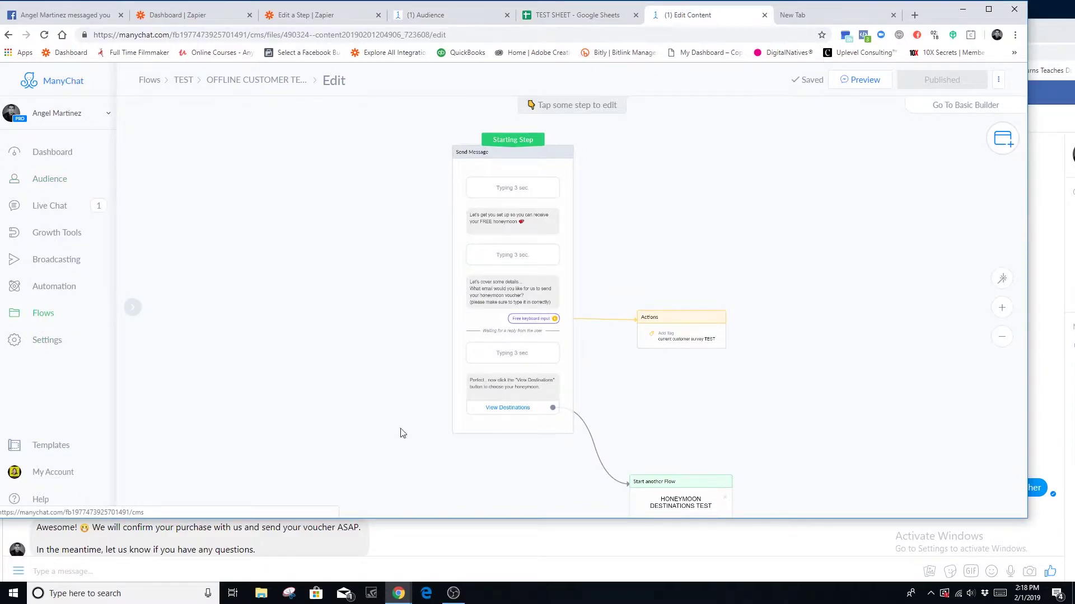
pyautogui.click(686, 504)
pyautogui.click(232, 182)
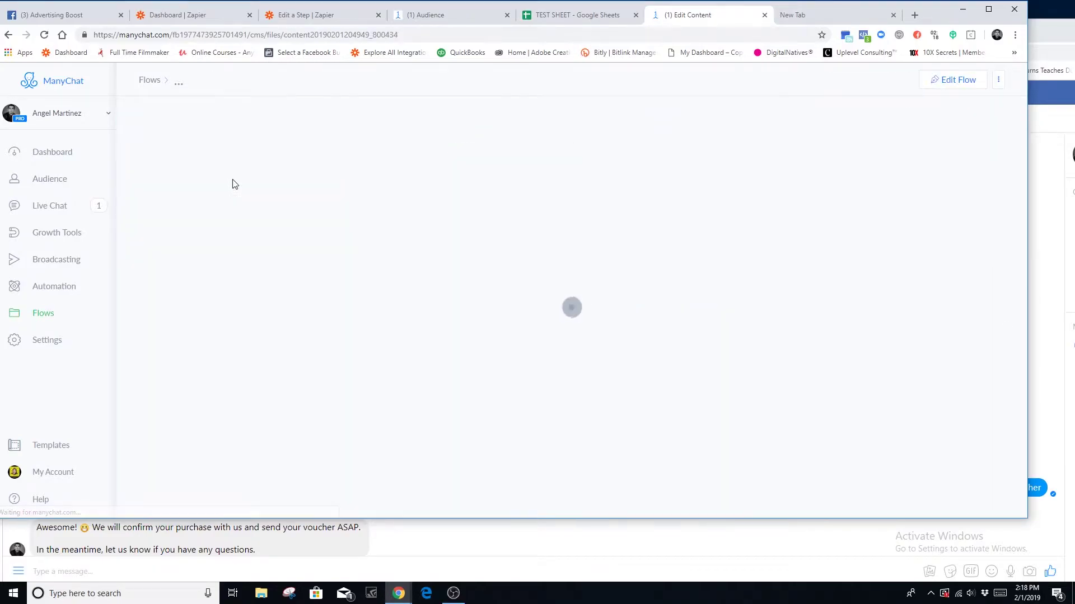
pyautogui.click(594, 15)
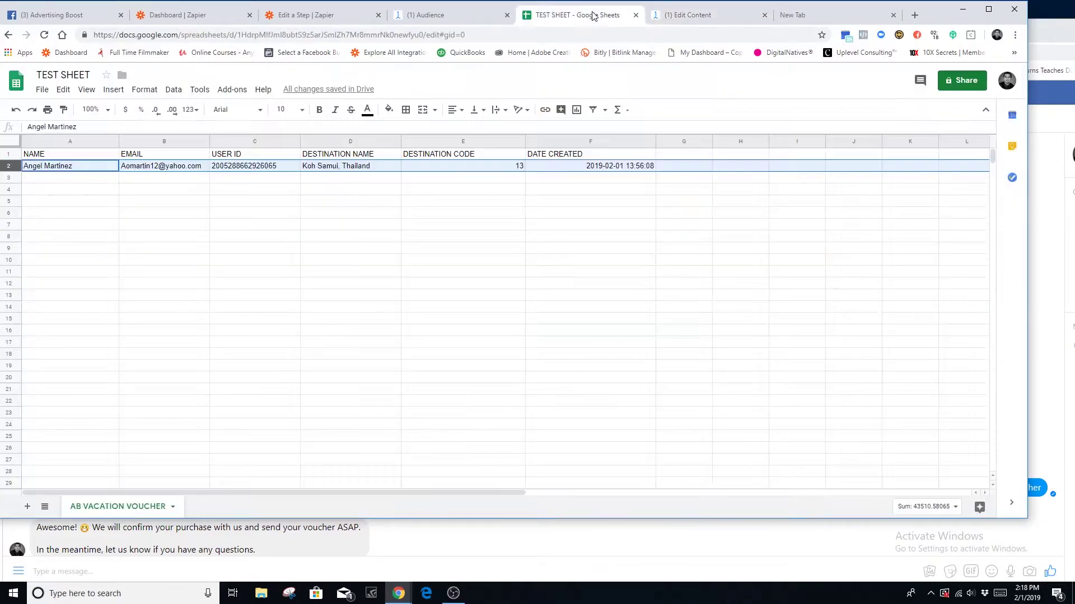
pyautogui.click(687, 15)
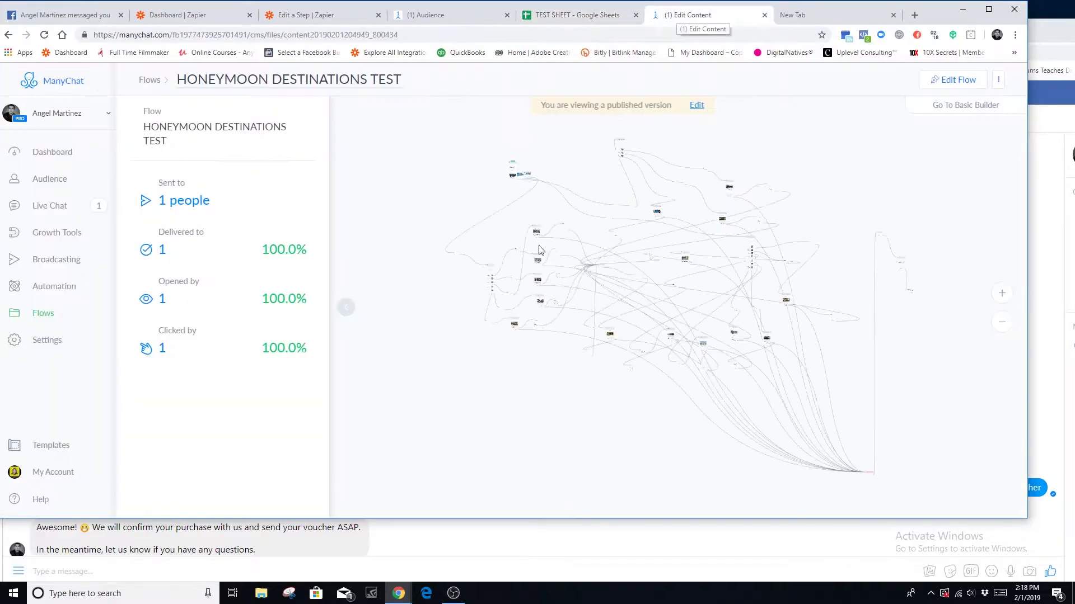
pyautogui.click(957, 82)
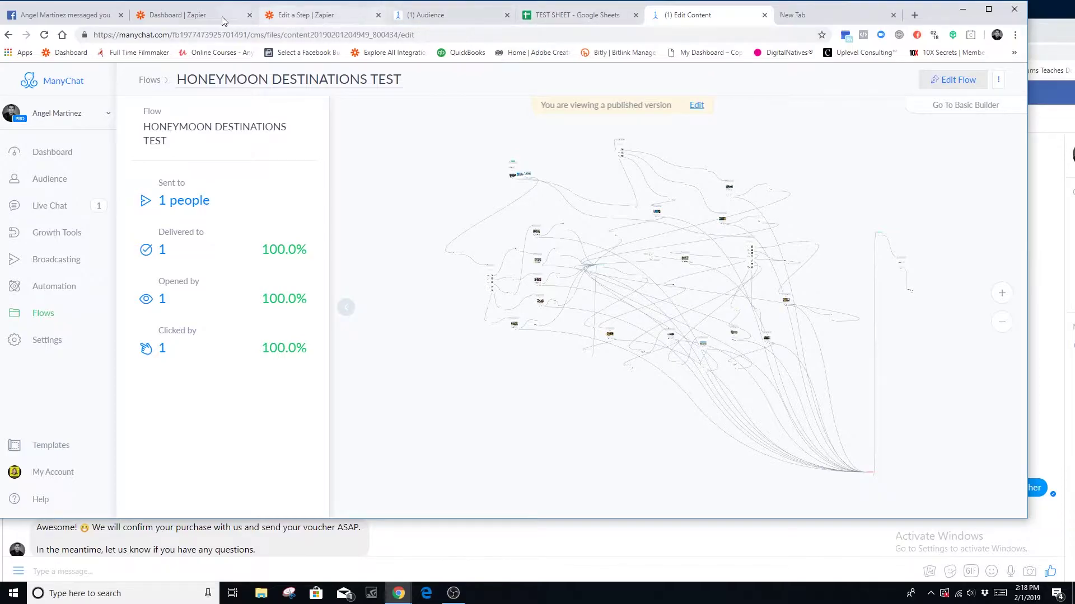
pyautogui.click(76, 17)
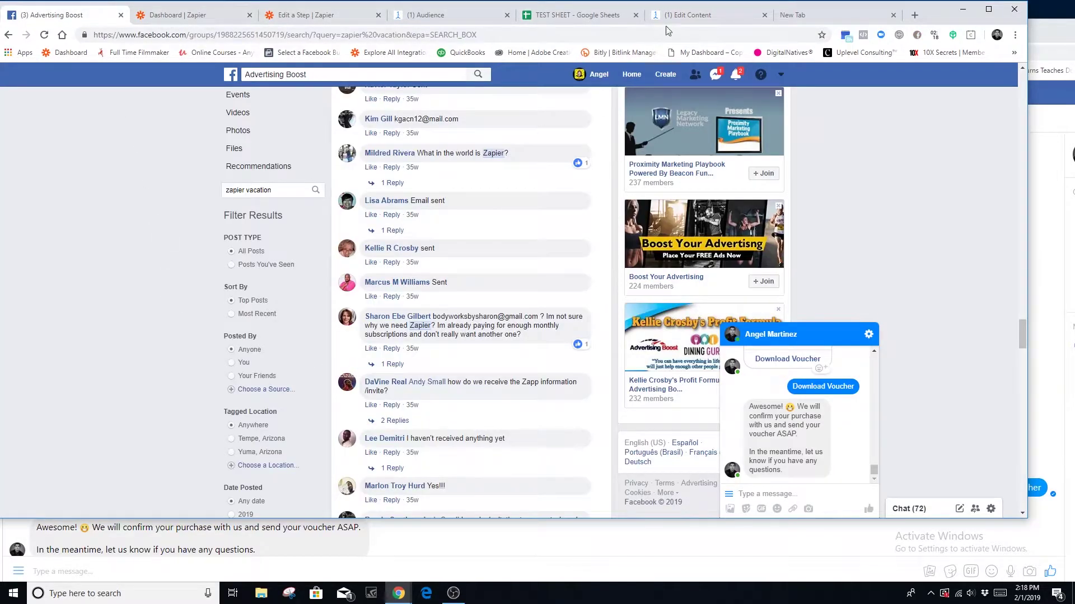
# - Scroll through the Messenger test chat, then return to the ManyChat flow editor
pyautogui.click(1048, 42)
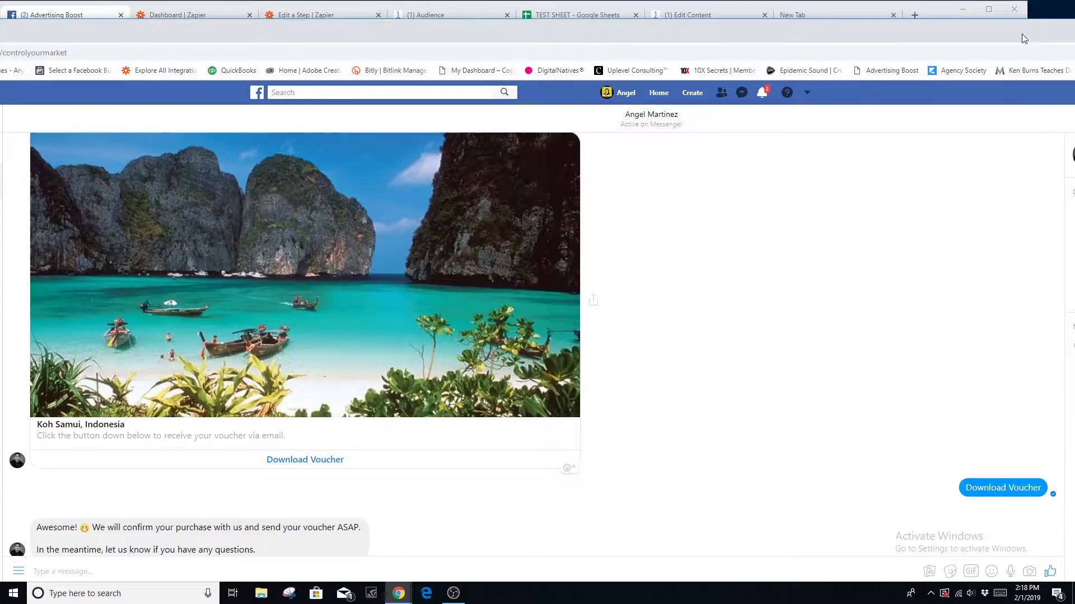
pyautogui.scroll(-20, 311, 498)
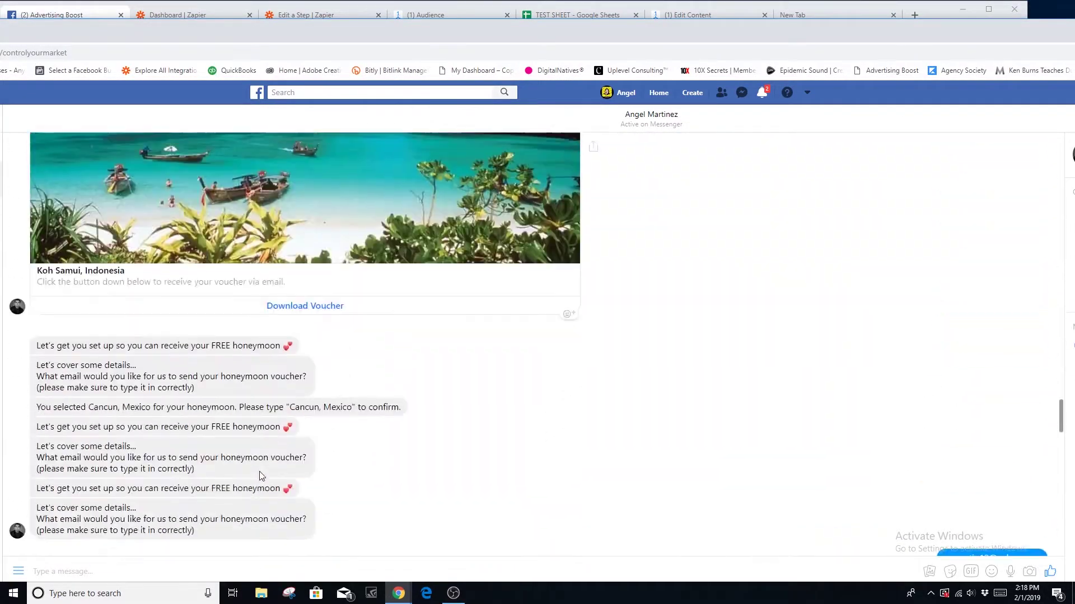
pyautogui.scroll(-10, 496, 479)
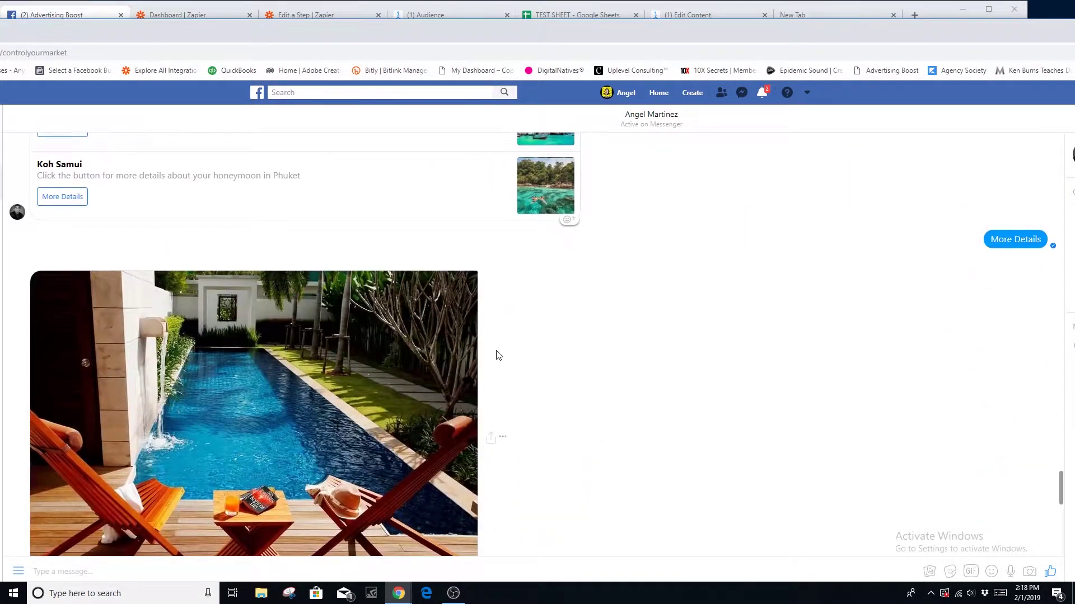
pyautogui.click(678, 14)
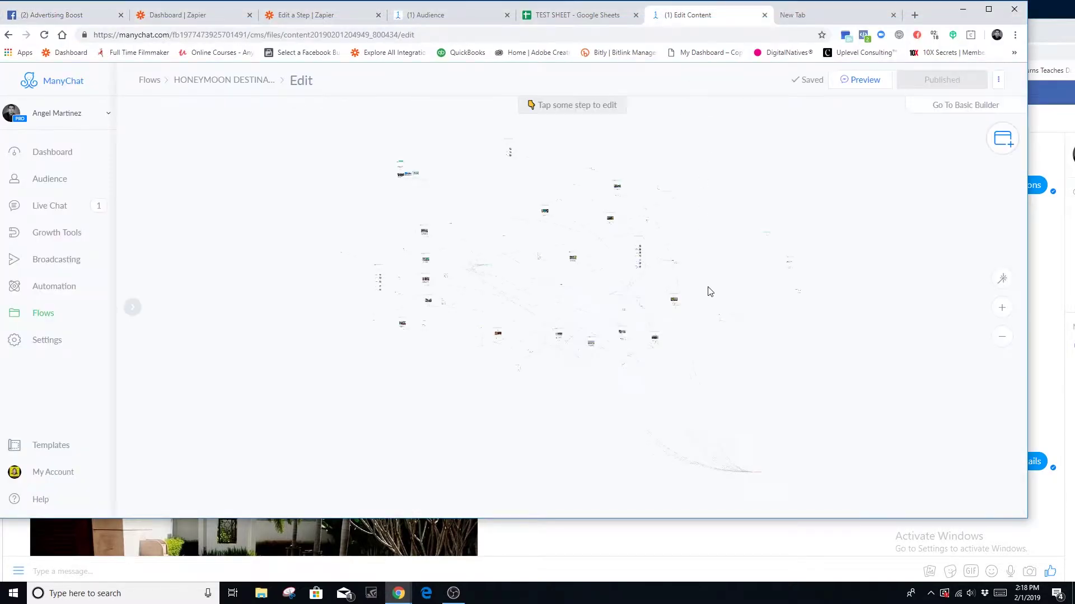
pyautogui.scroll(8, 869, 425)
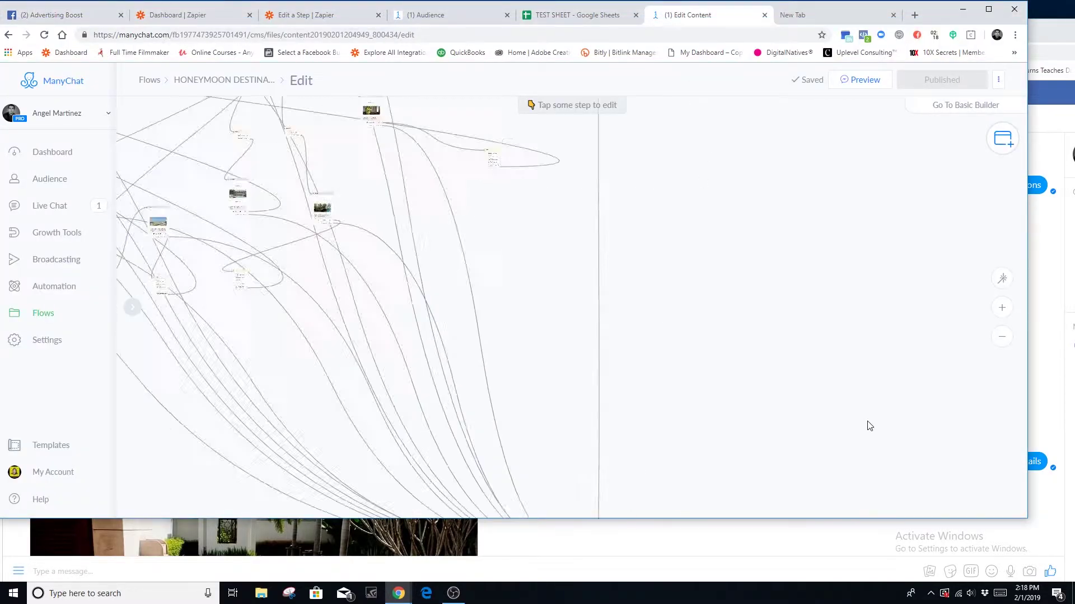
pyautogui.scroll(-3, 793, 413)
pyautogui.scroll(-5, 439, 374)
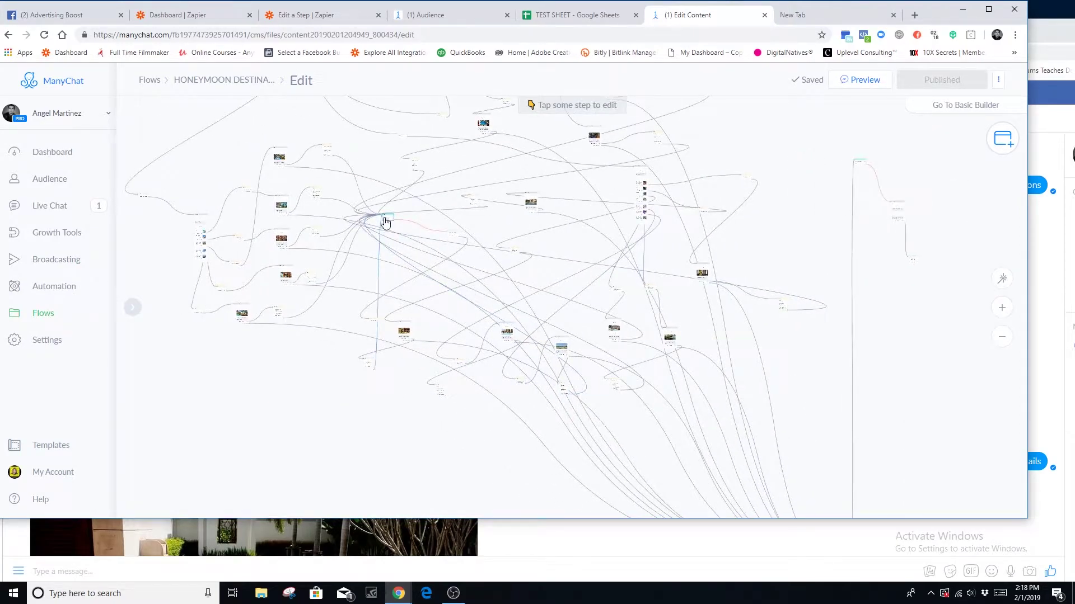
# - Inspect the condition step and Send Message #5, then review the Koh Samui voucher messages
pyautogui.click(384, 222)
pyautogui.scroll(-5, 812, 224)
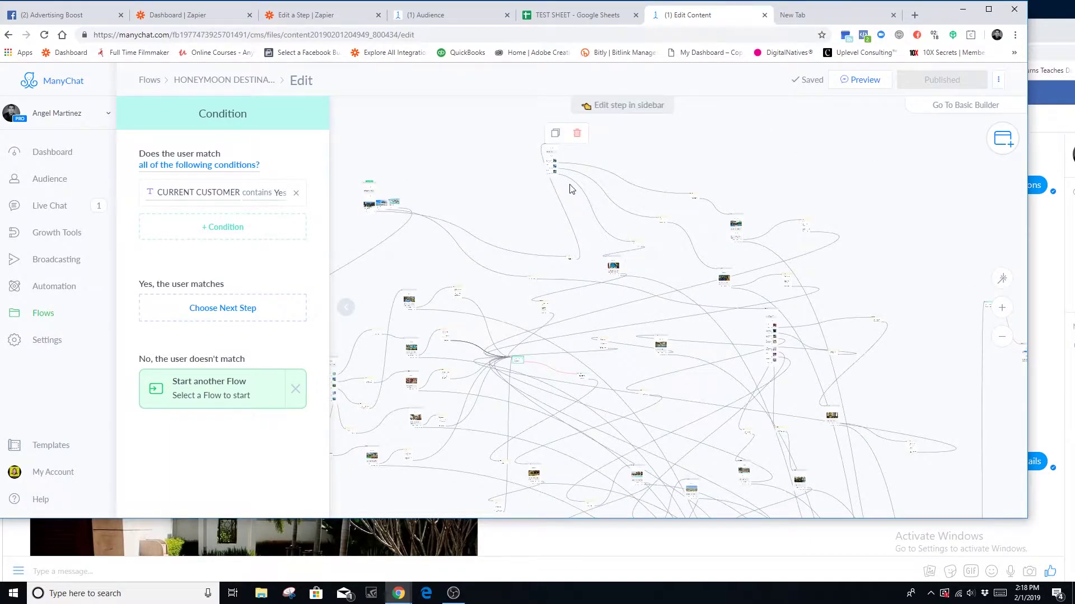
pyautogui.click(613, 267)
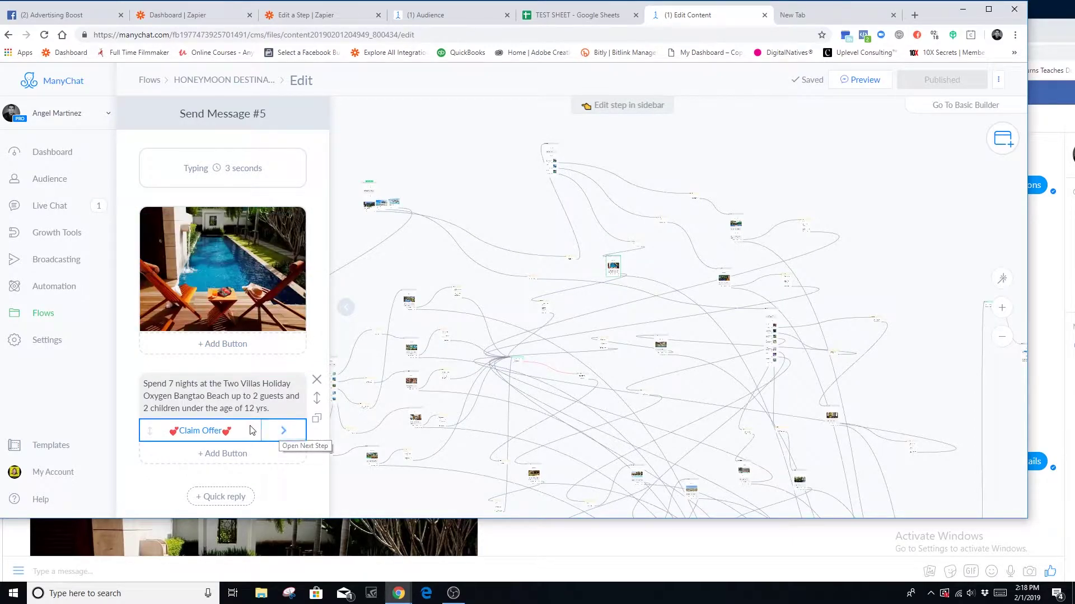
pyautogui.scroll(-3, 239, 345)
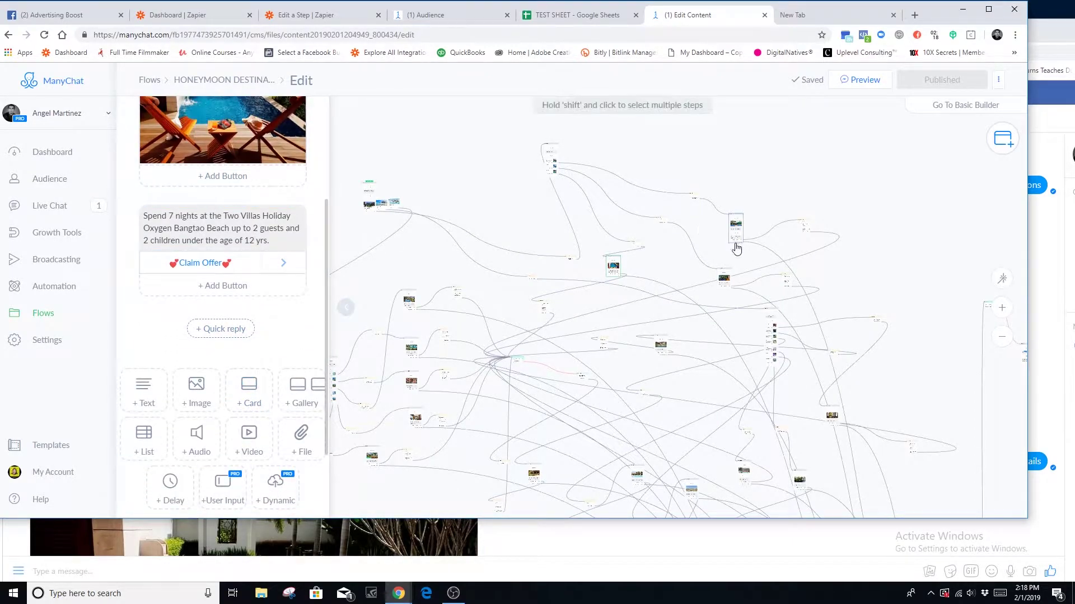
pyautogui.scroll(1, 264, 359)
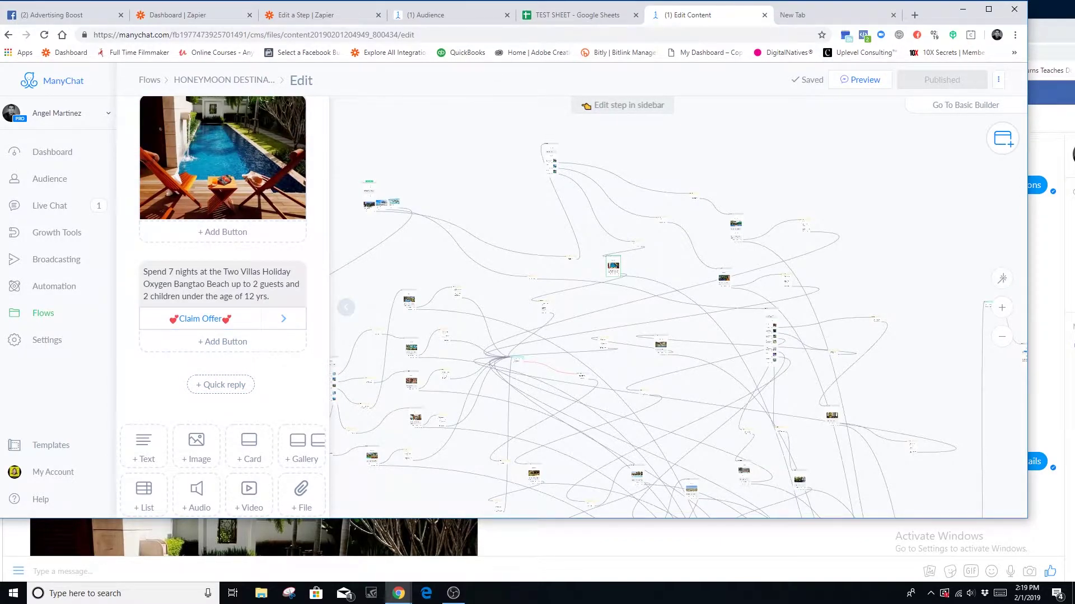
pyautogui.click(1048, 119)
pyautogui.scroll(10, 329, 387)
pyautogui.scroll(-15, 302, 437)
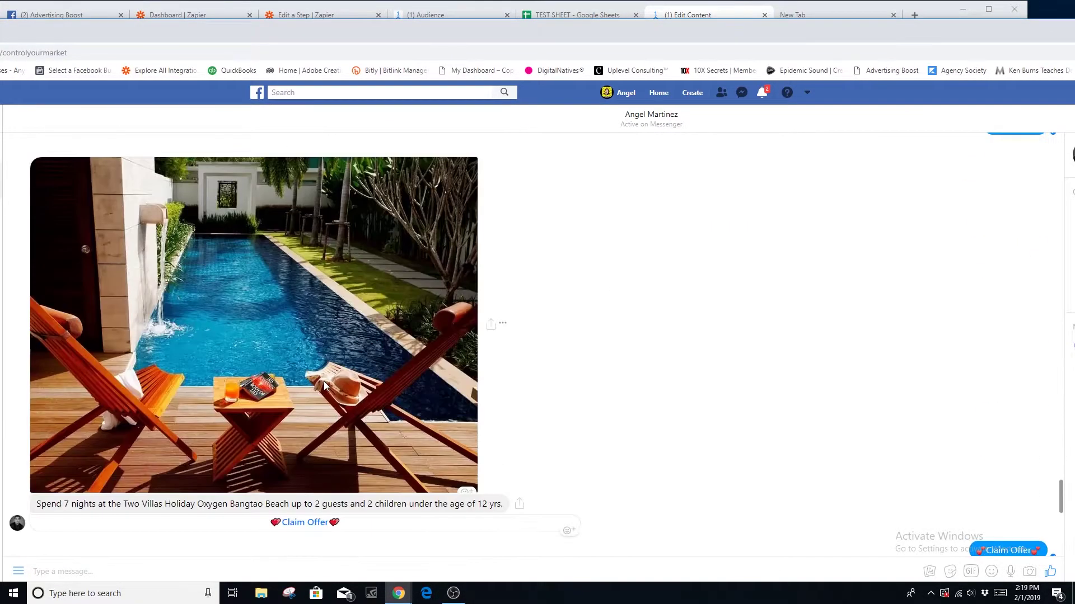
pyautogui.click(429, 13)
# - Reload the crashed ManyChat subscriber page and flow editor page from their address bars
pyautogui.click(712, 16)
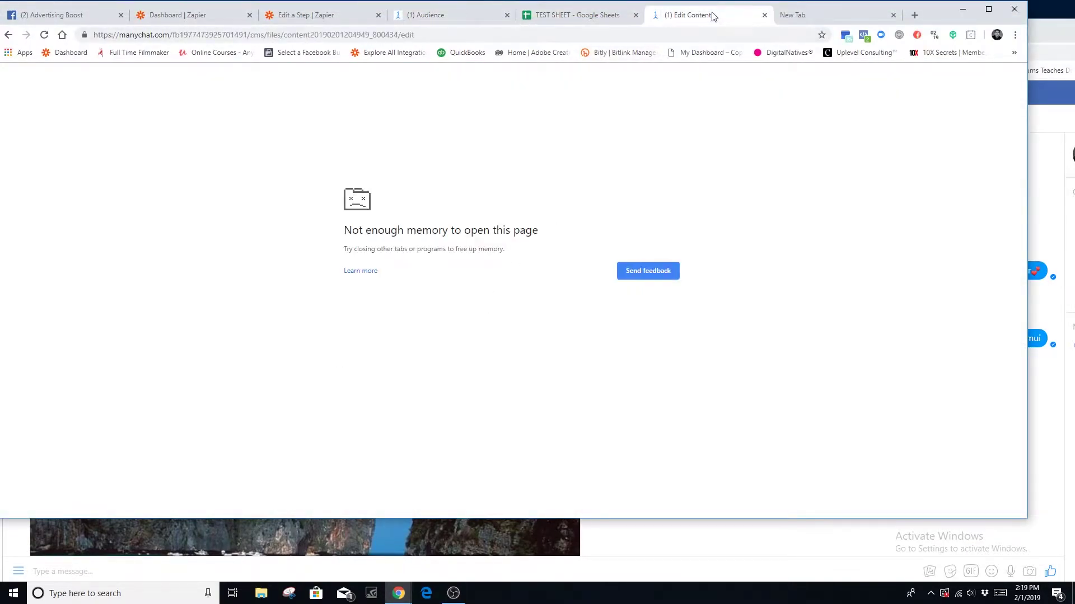
pyautogui.click(453, 17)
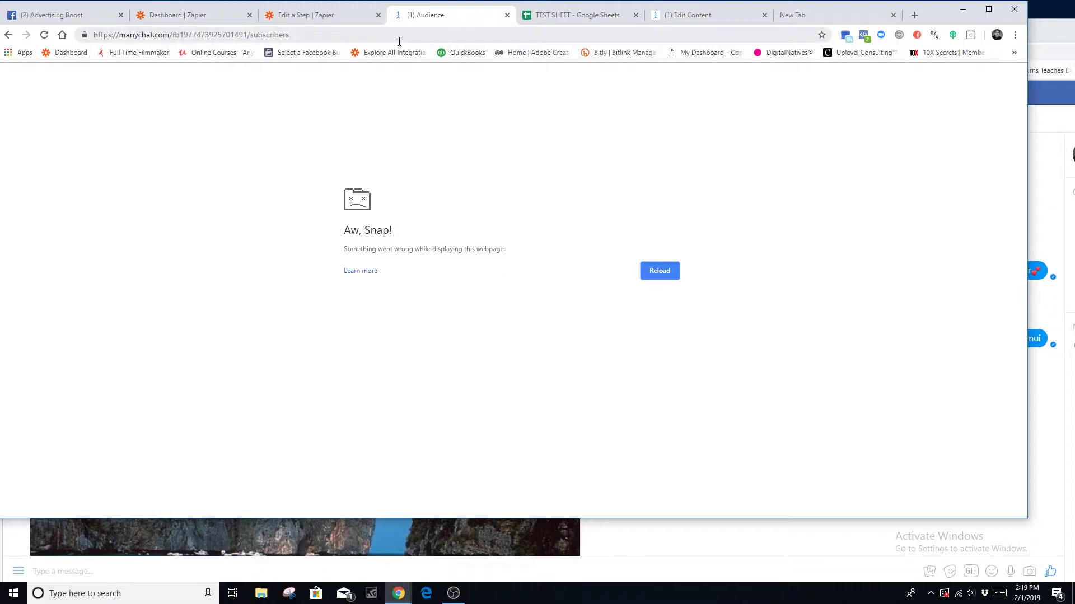
pyautogui.click(321, 34)
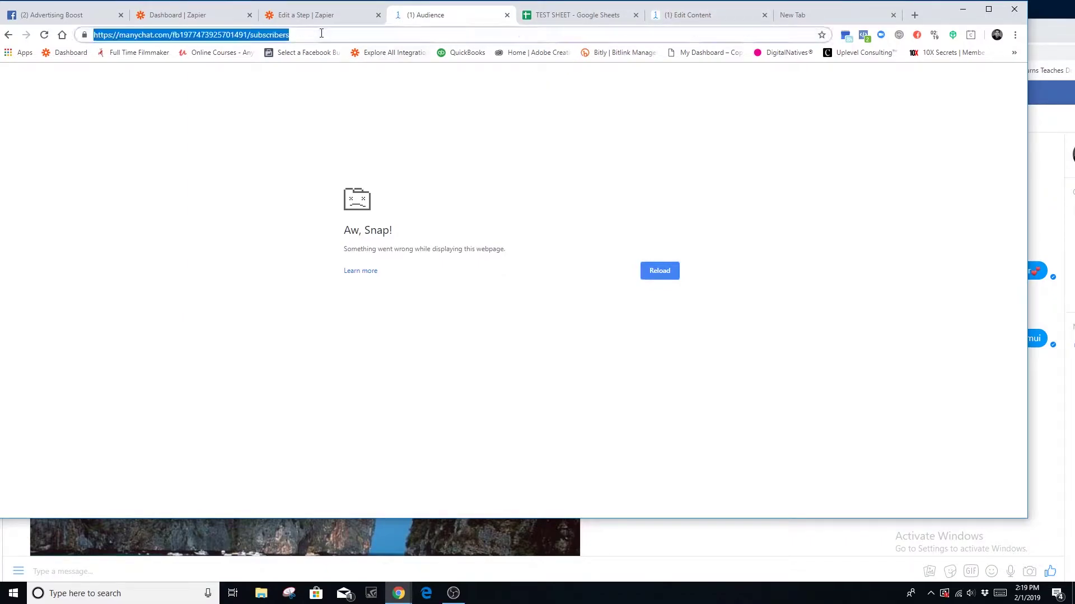
pyautogui.press('Return')
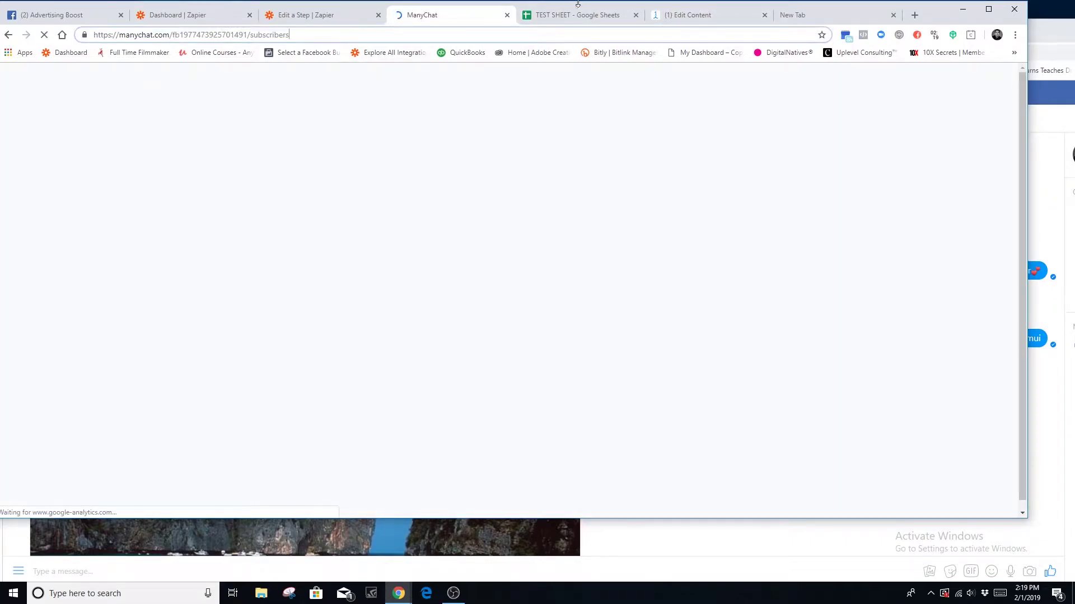
pyautogui.click(708, 15)
pyautogui.click(557, 35)
pyautogui.press('Return')
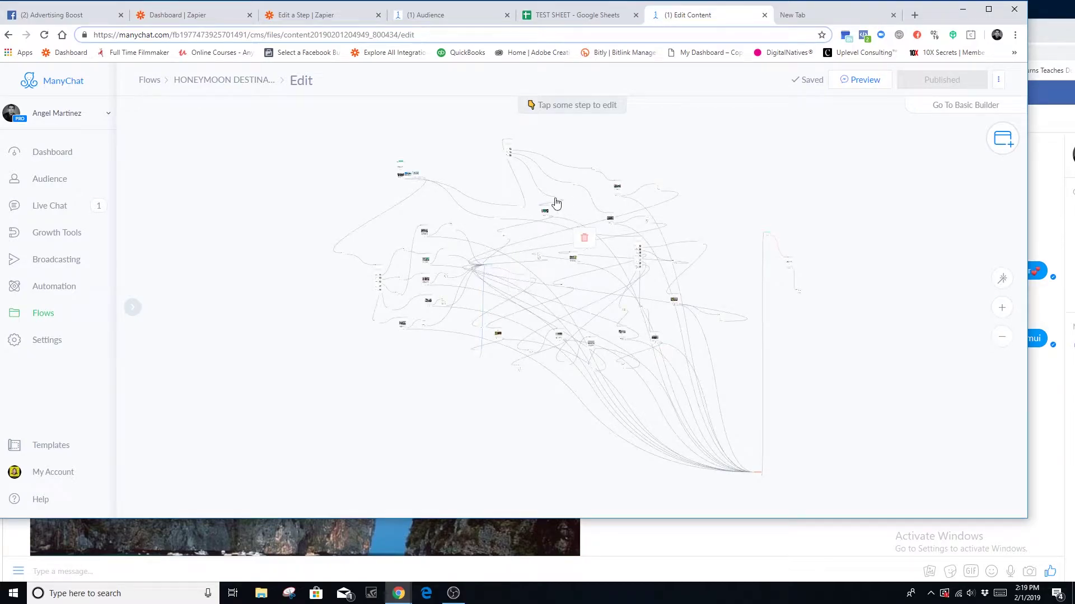
# - Inspect the villa offer message step and the current-customer condition step
pyautogui.click(544, 214)
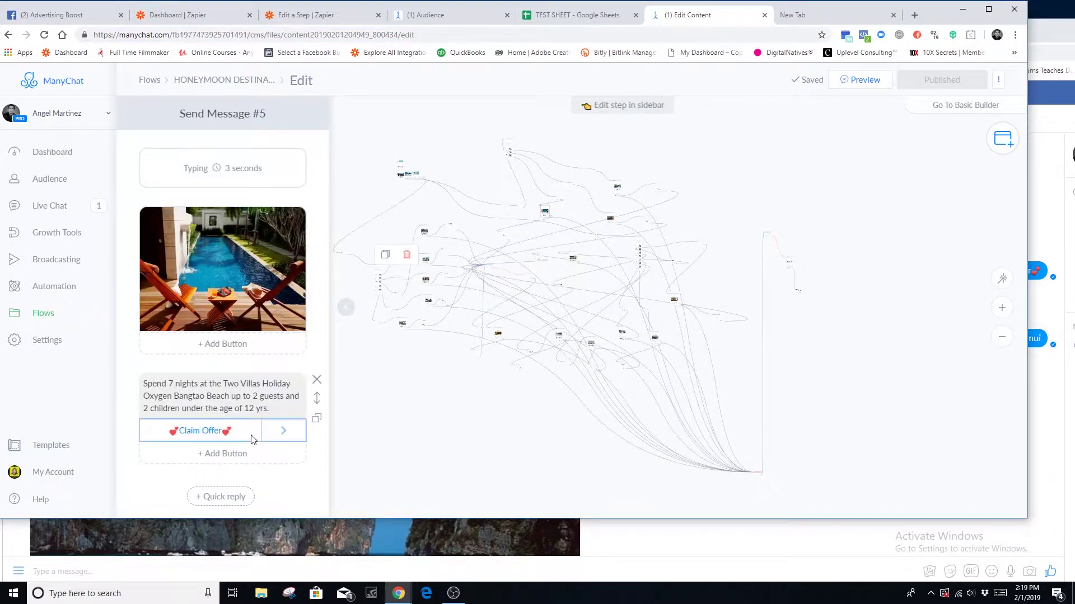
pyautogui.scroll(-2, 218, 365)
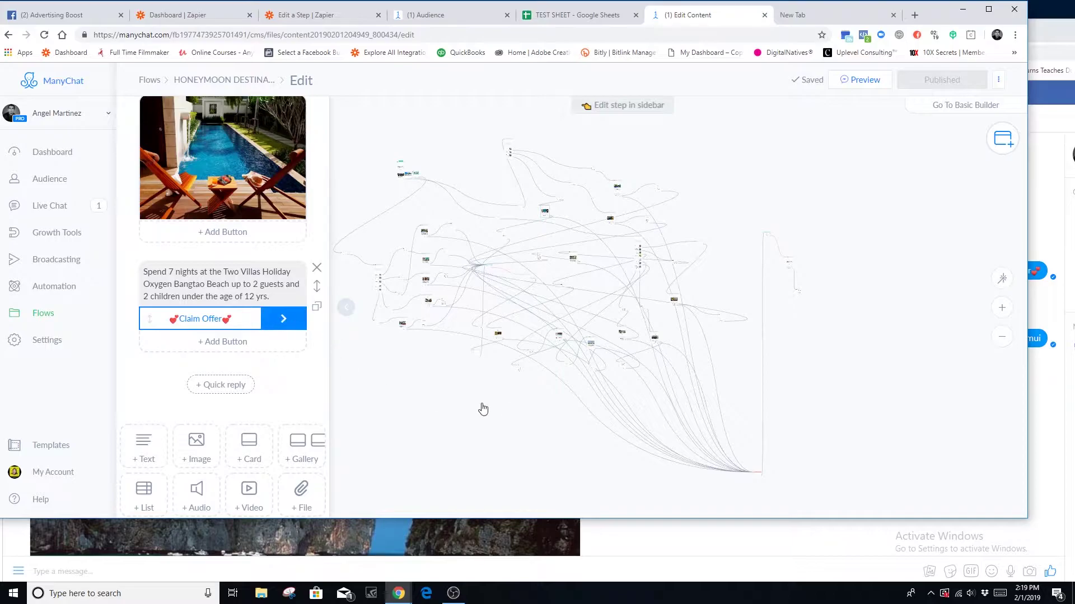
pyautogui.click(484, 283)
pyautogui.click(488, 273)
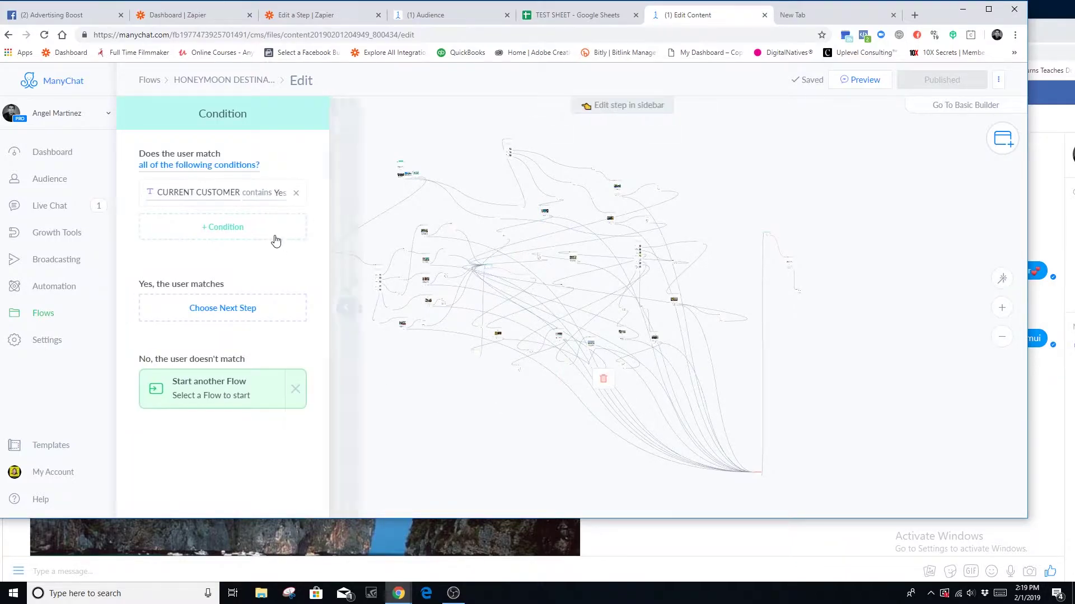
pyautogui.click(515, 441)
pyautogui.scroll(10, 535, 362)
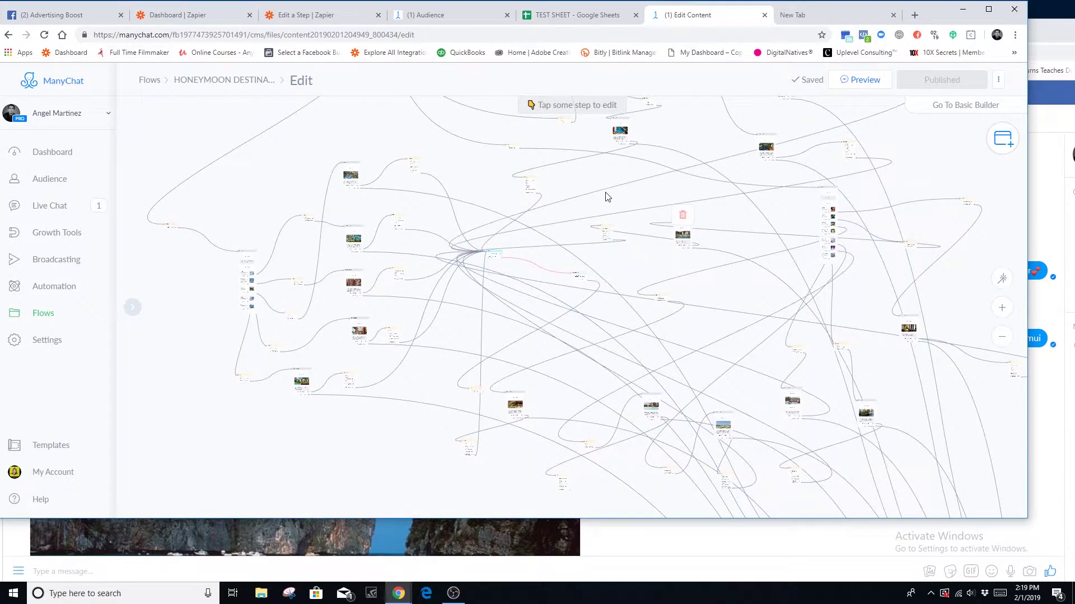
pyautogui.click(637, 185)
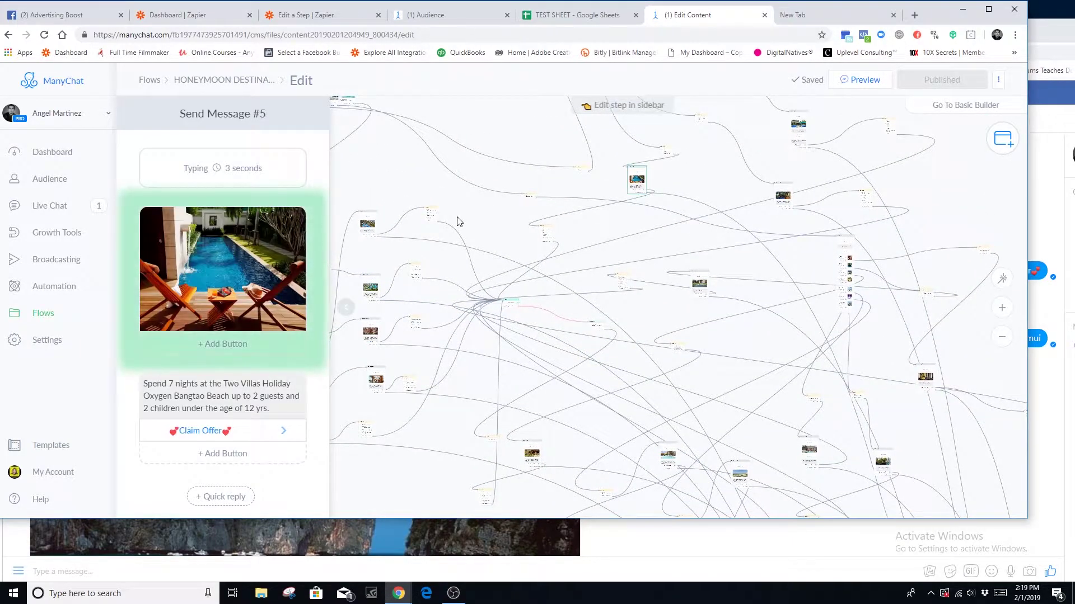
# - Browse the Flows, Automation and Sequences pages in the sidebar
pyautogui.click(57, 318)
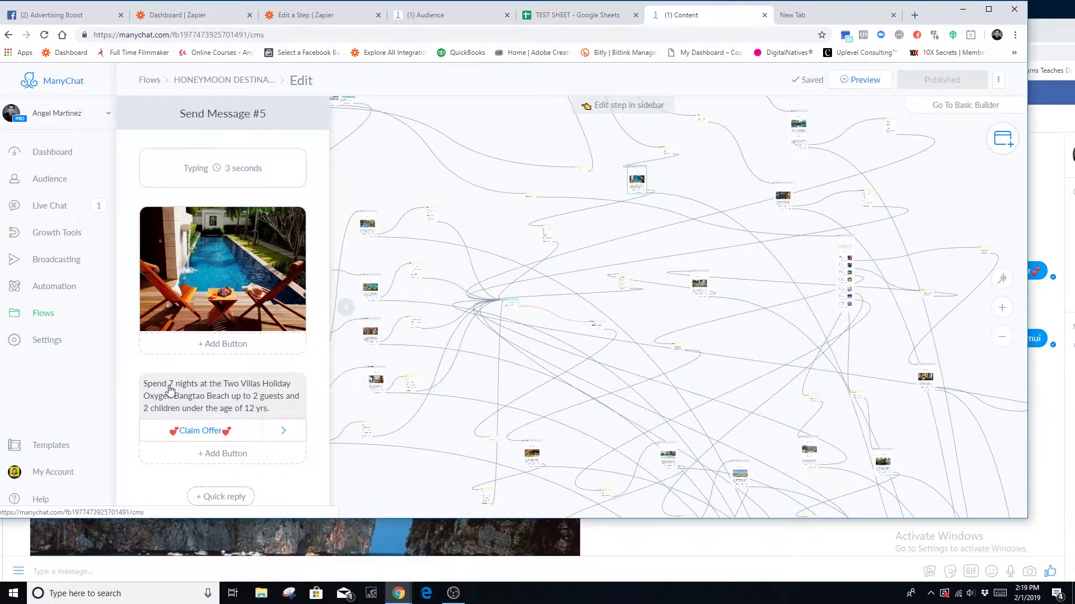
pyautogui.click(59, 288)
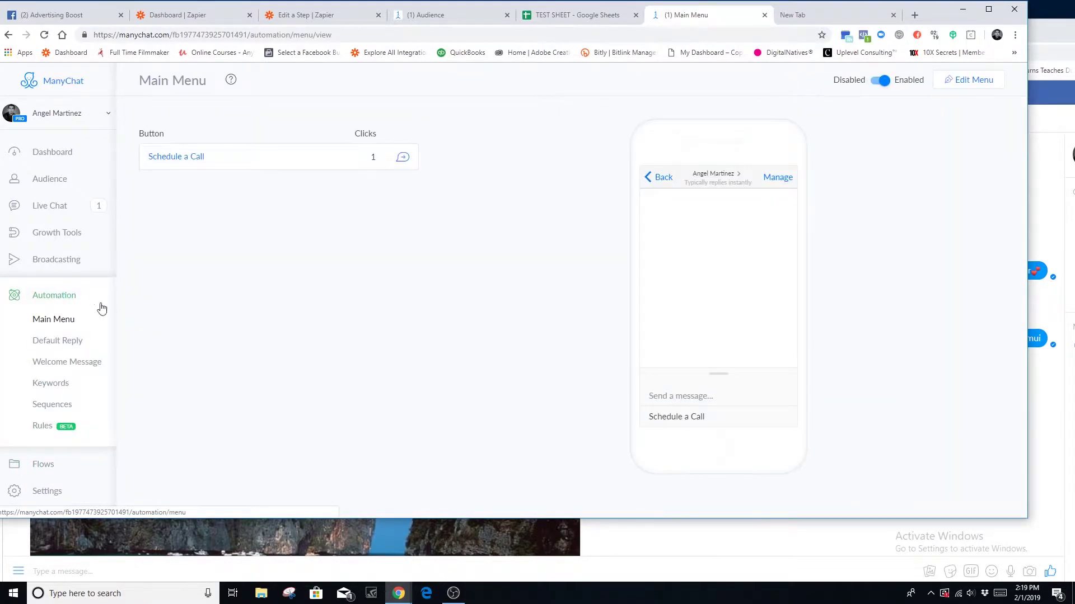
pyautogui.click(51, 404)
# - Open the KEYWORD - KOH SAMUI VOUCHER CLAIM flow from the Keywords rule list
pyautogui.click(50, 383)
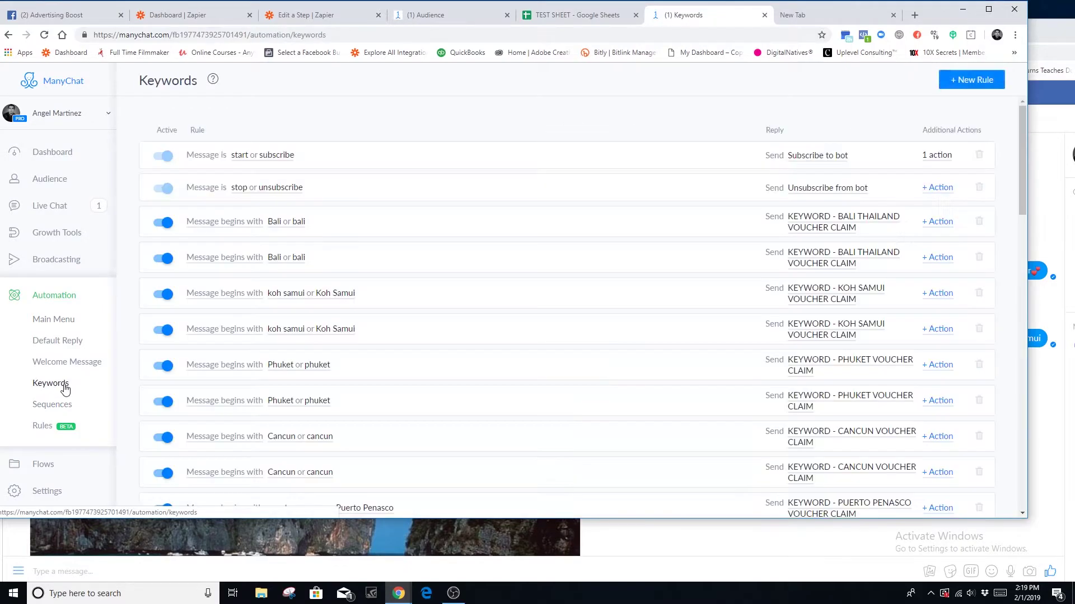
pyautogui.scroll(-3, 360, 392)
pyautogui.scroll(2, 361, 385)
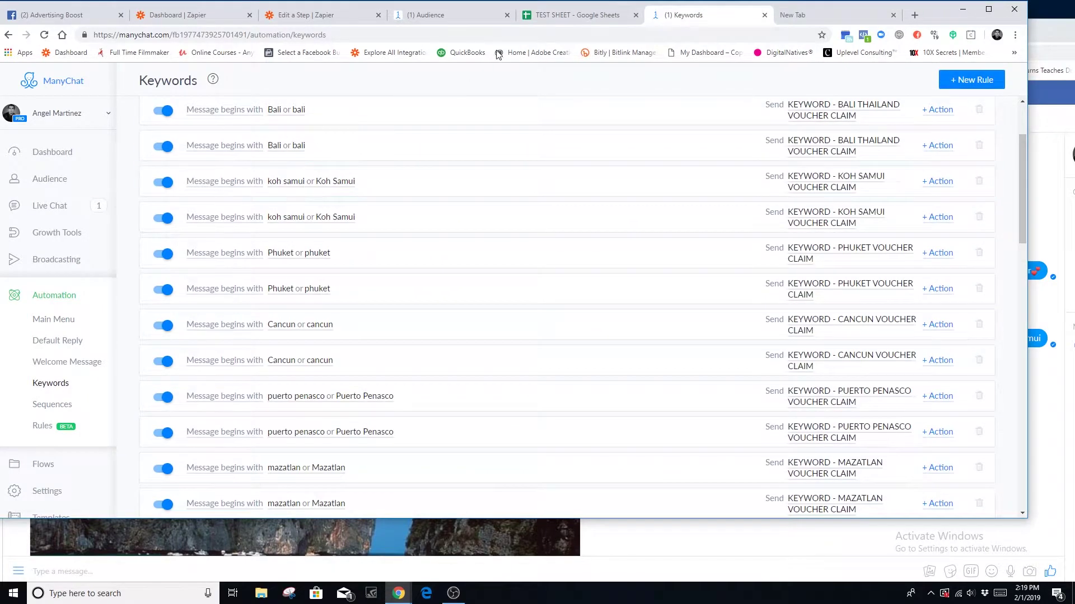
pyautogui.click(1036, 34)
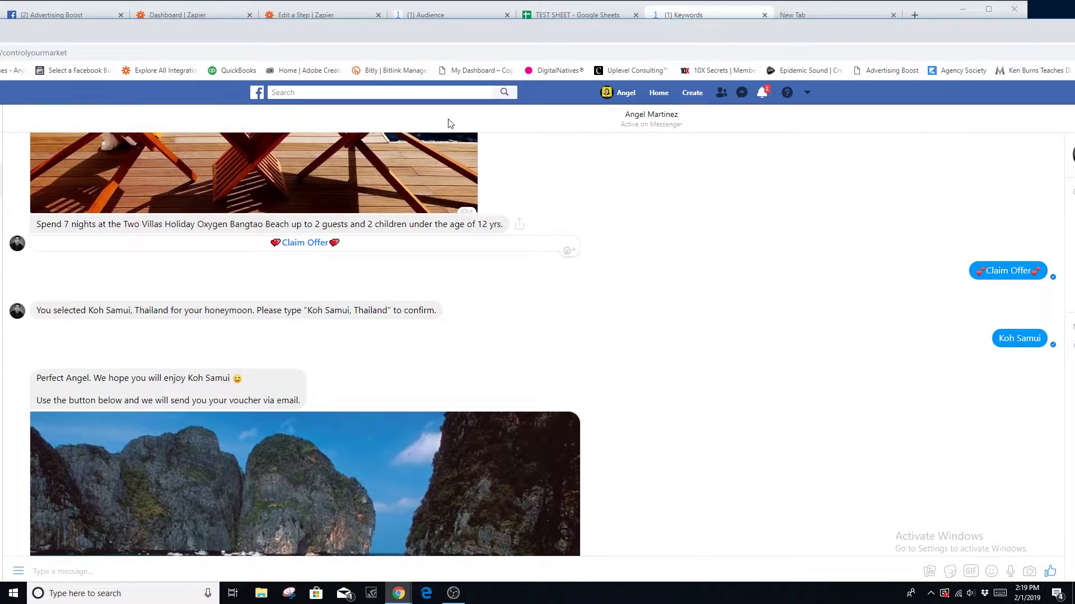
pyautogui.click(446, 13)
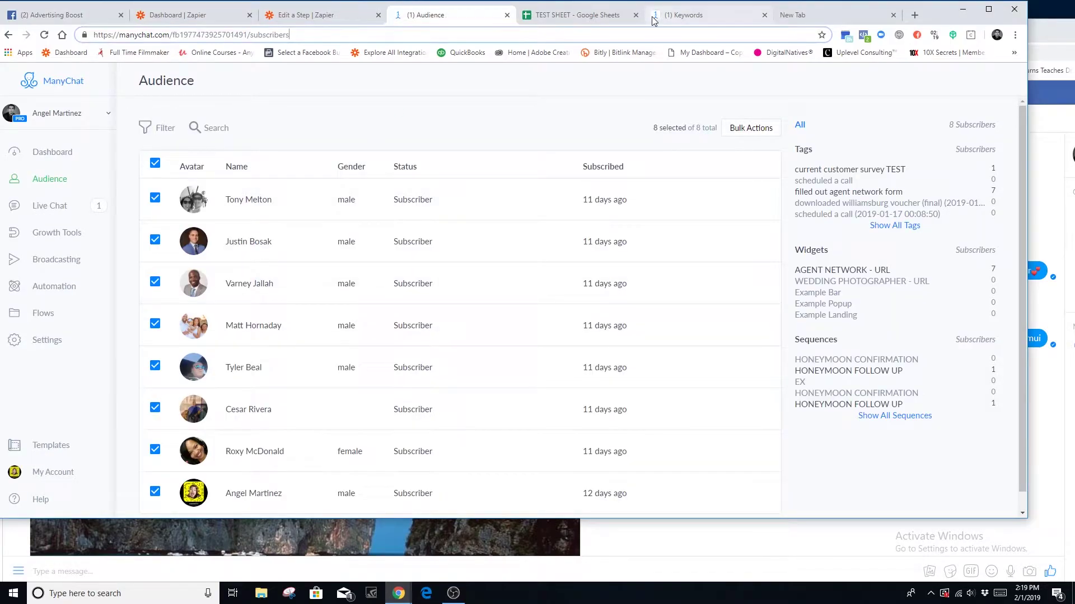
pyautogui.click(687, 14)
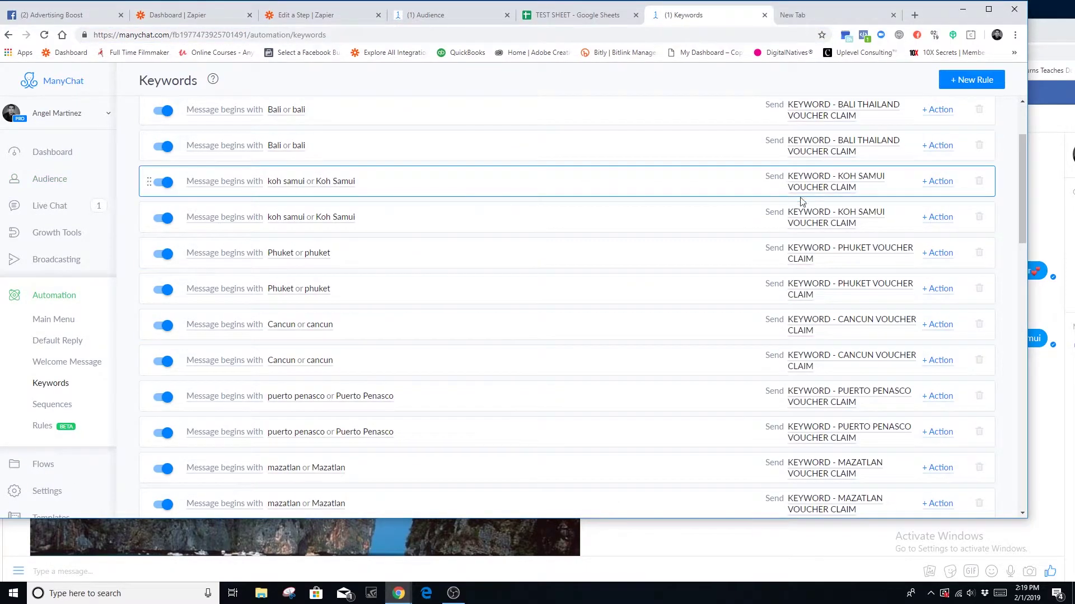
pyautogui.click(838, 182)
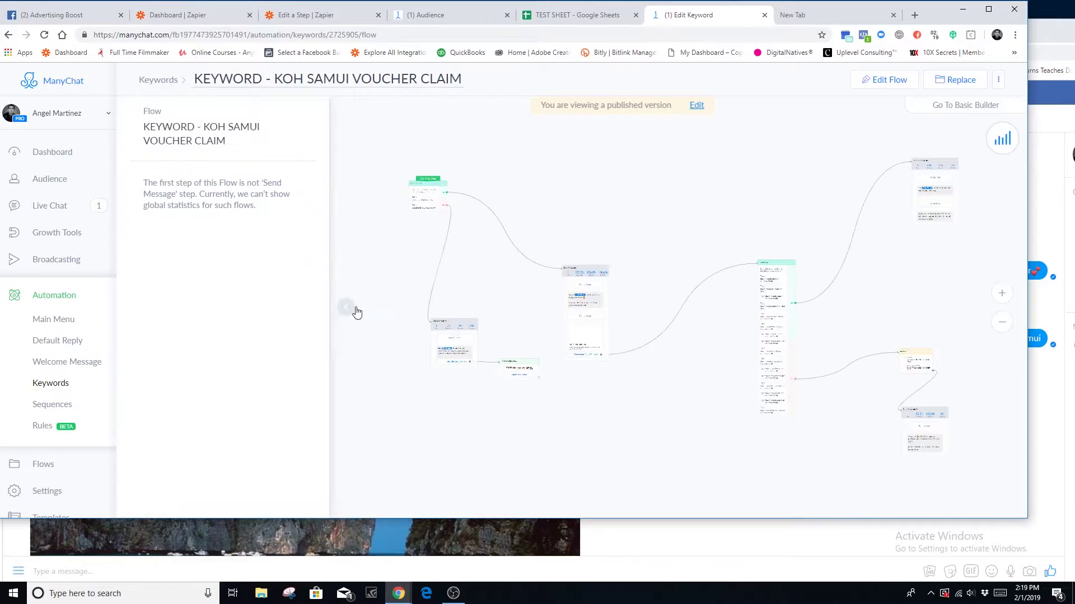
# - Inspect the flow's first condition step and the Koh Samui voucher message step
pyautogui.click(426, 209)
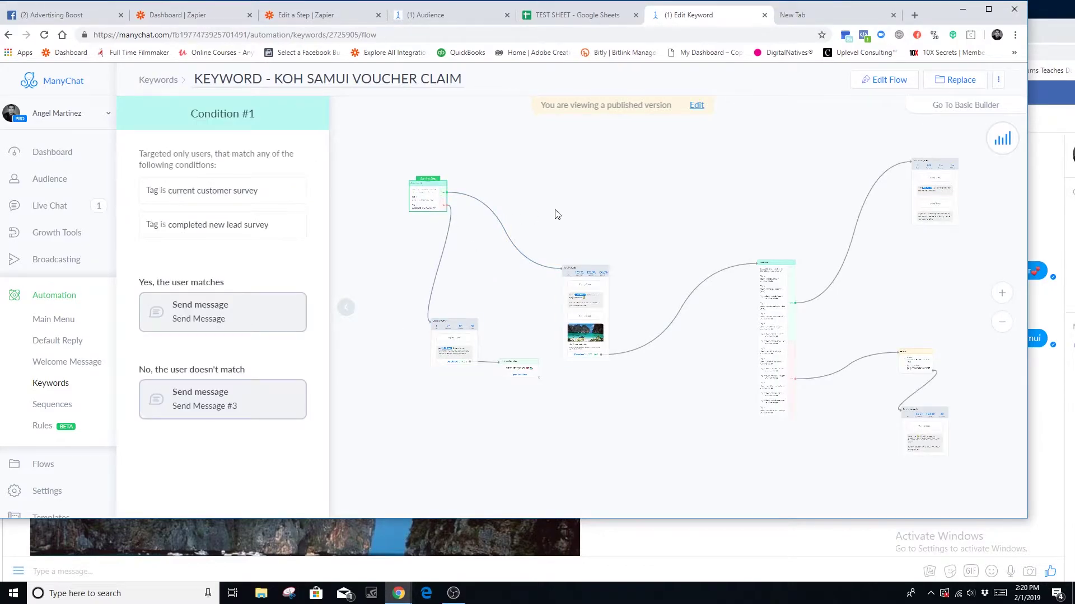
pyautogui.click(699, 184)
pyautogui.moveTo(703, 231); pyautogui.dragTo(604, 211)
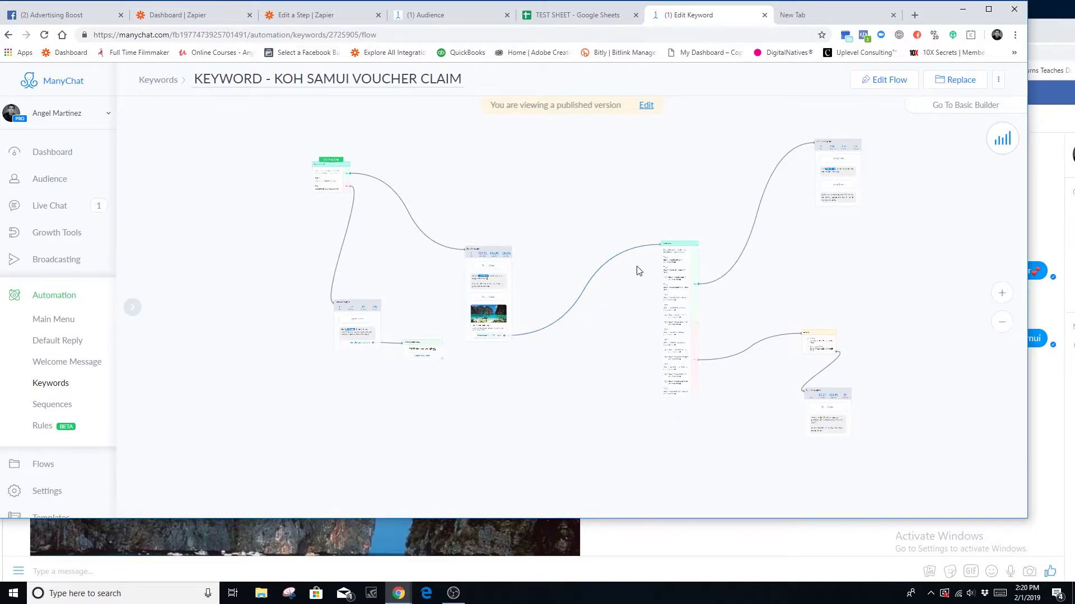
pyautogui.click(483, 302)
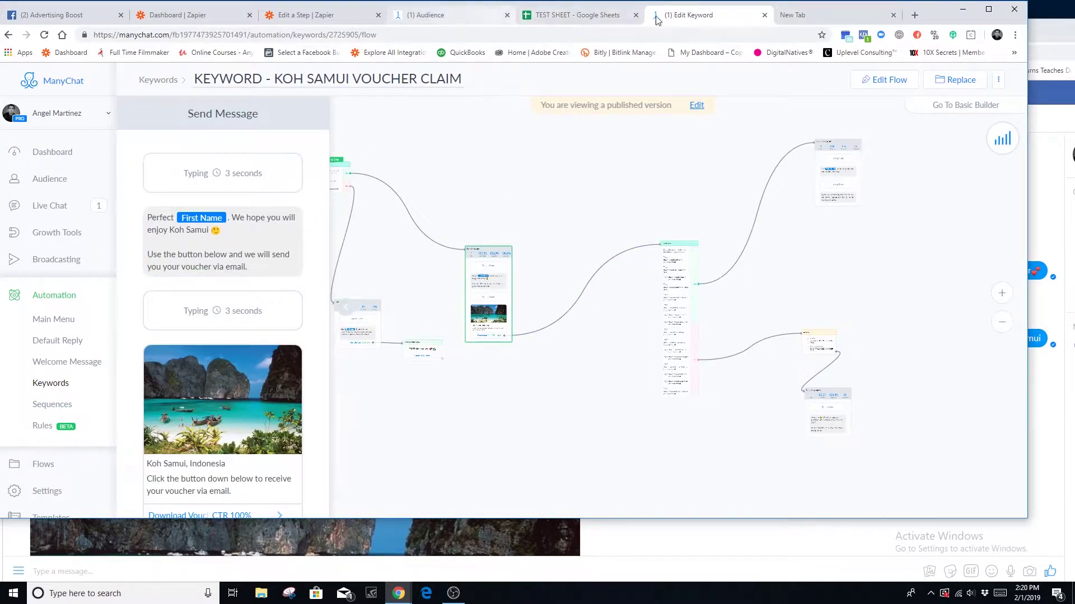
# - Compare with the bot's Koh Samui confirmation message in the Messenger test chat
pyautogui.click(1044, 38)
pyautogui.scroll(-5, 480, 372)
pyautogui.scroll(3, 60, 280)
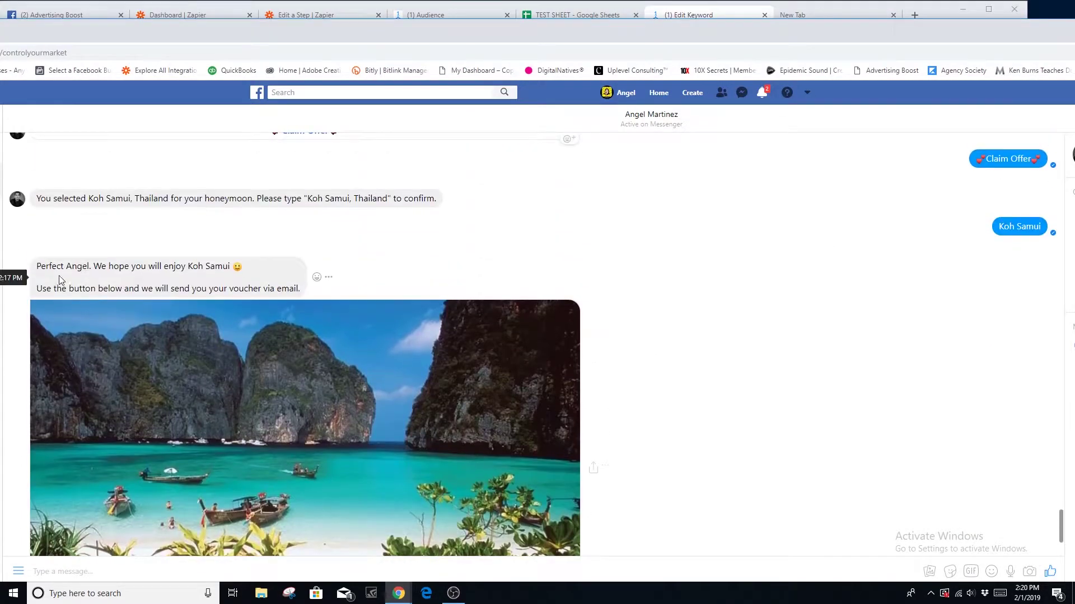
pyautogui.moveTo(38, 264); pyautogui.dragTo(281, 285)
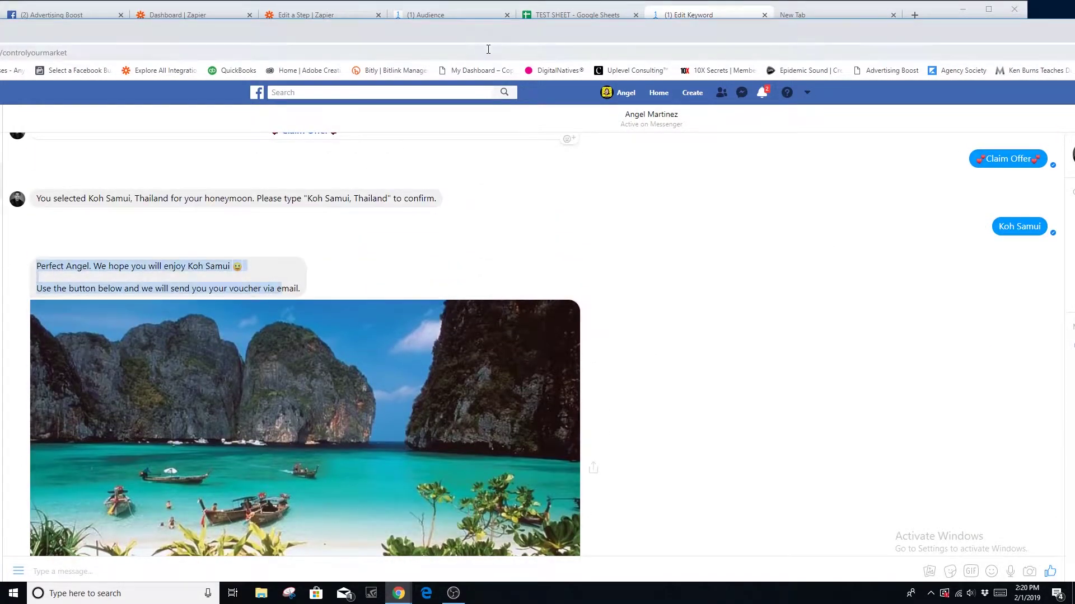
pyautogui.click(582, 15)
# - Close the subscriber list tab and open the Koh Samui flow's voucher message in edit mode
pyautogui.click(445, 14)
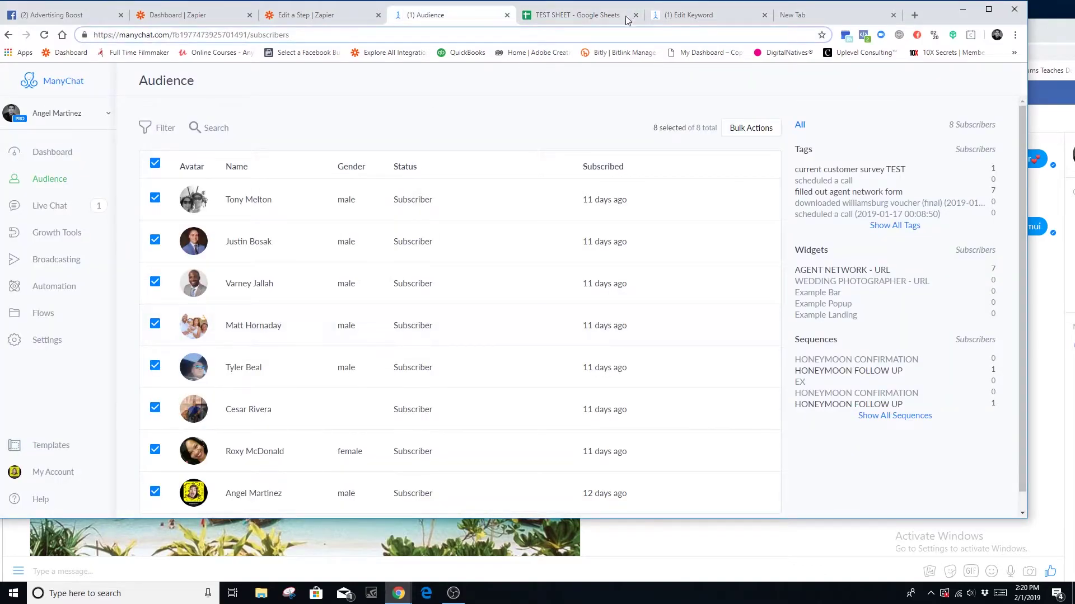
pyautogui.click(688, 15)
pyautogui.click(507, 15)
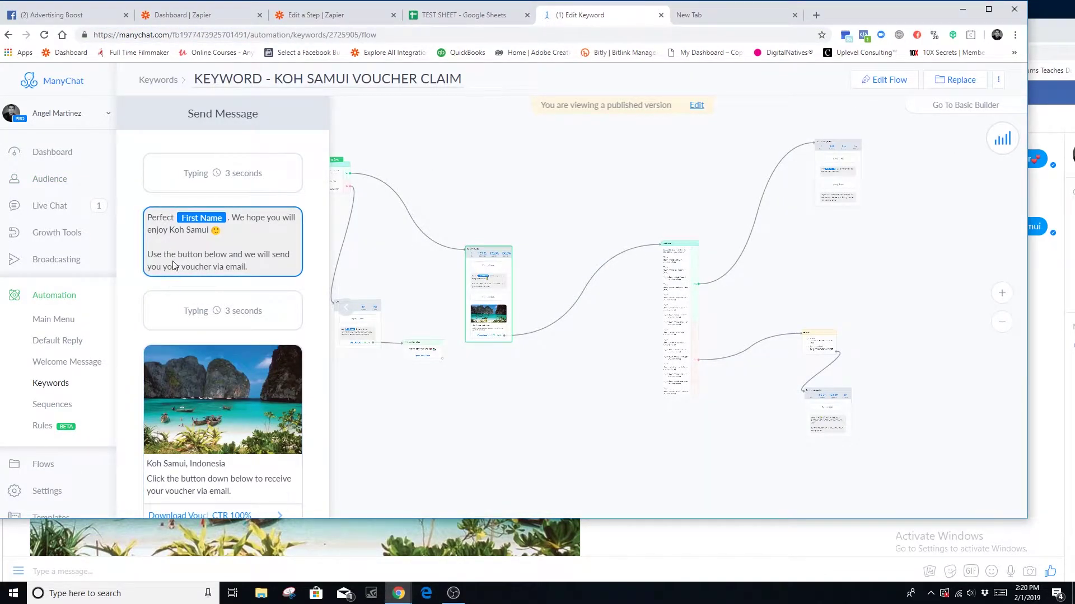
pyautogui.scroll(-1, 202, 274)
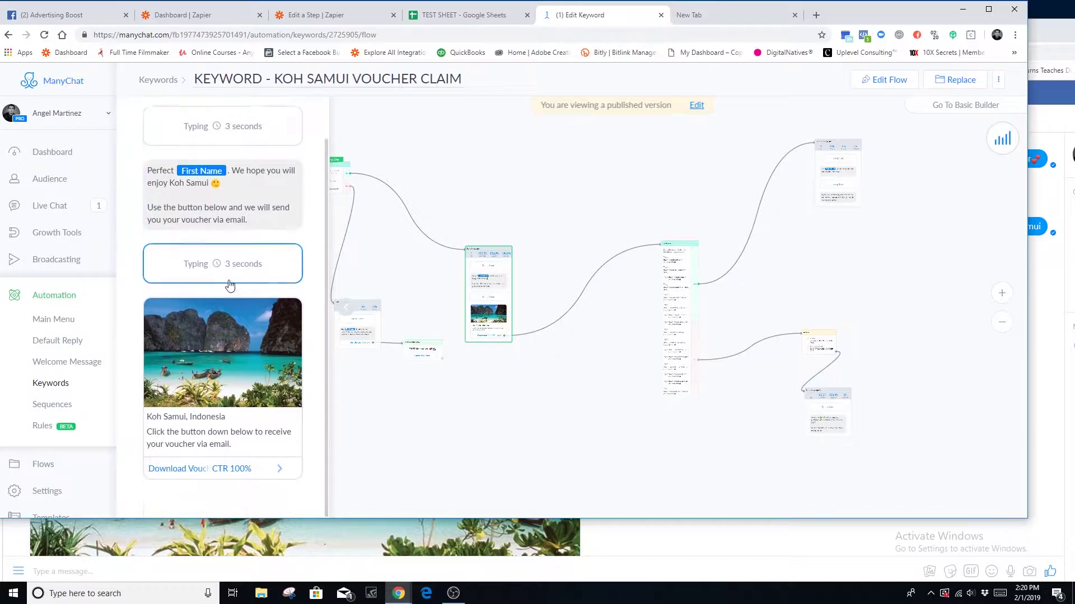
pyautogui.click(893, 81)
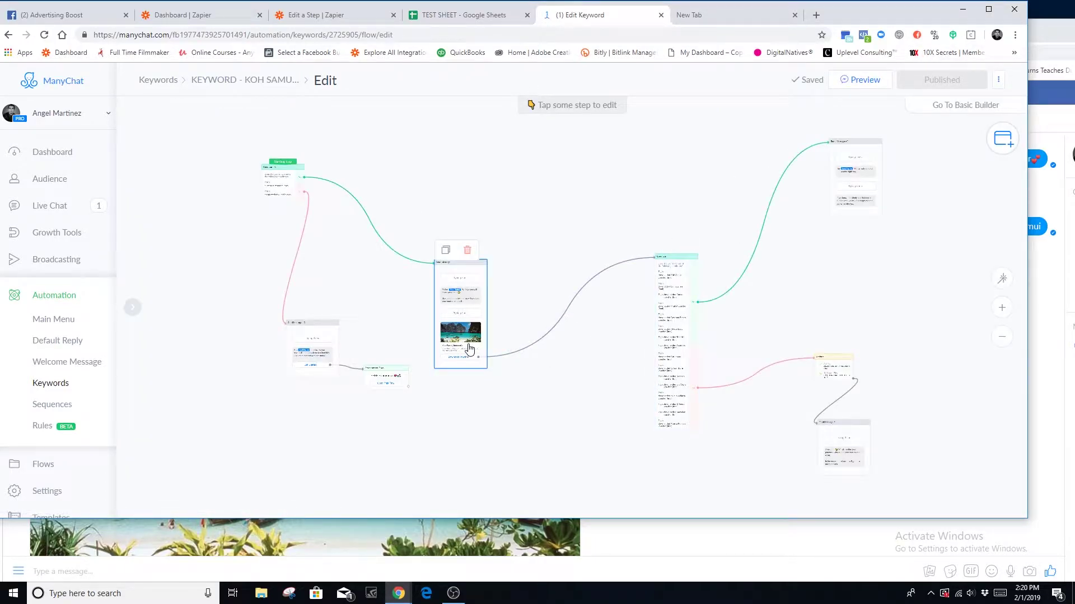
pyautogui.click(469, 349)
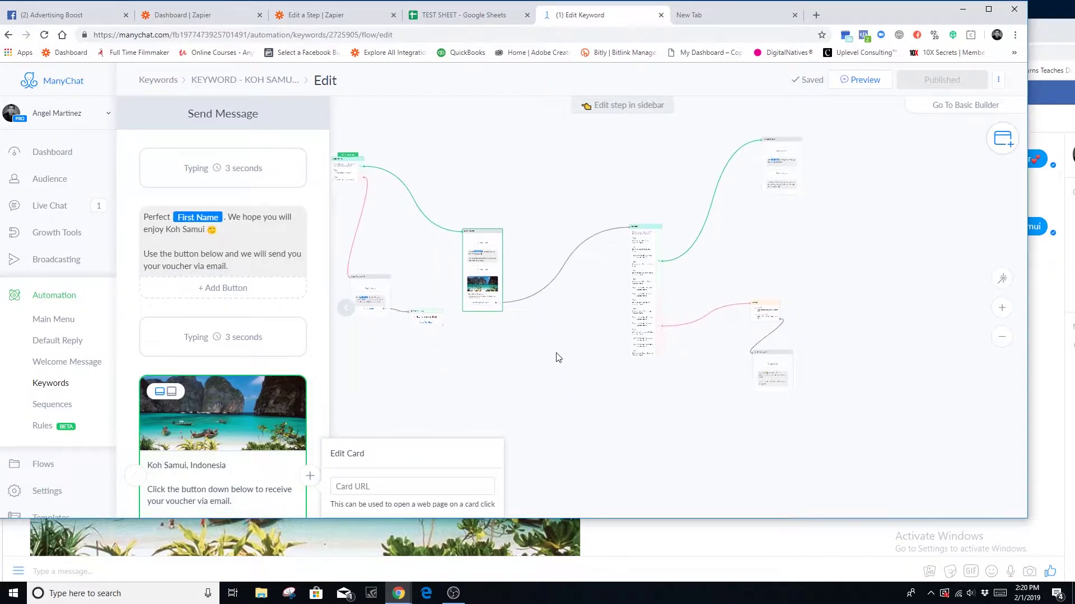
# - Review the tags on the flow's tall condition step
pyautogui.click(648, 276)
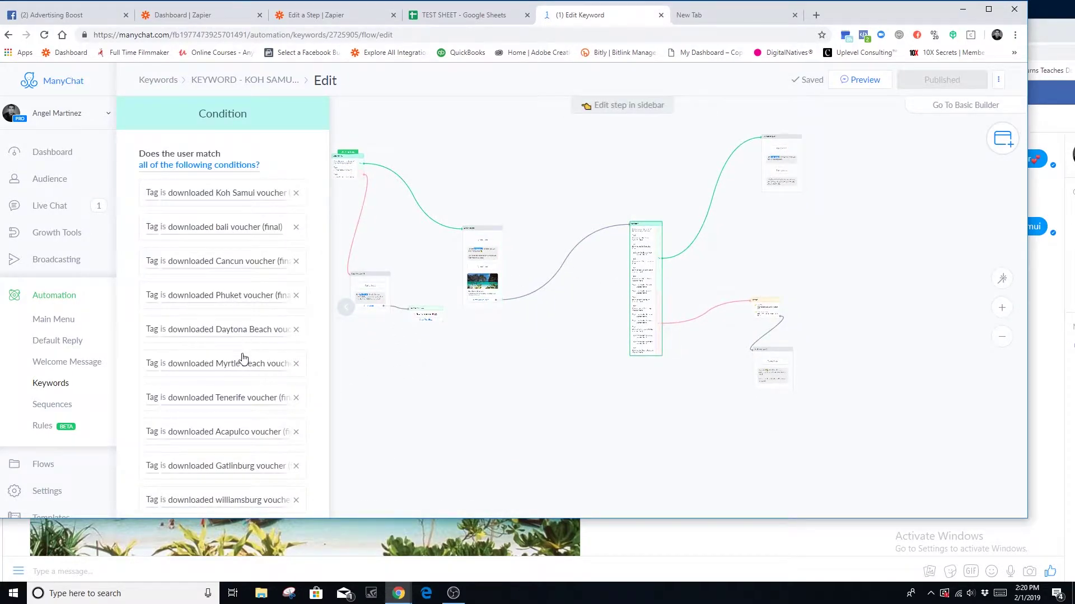
pyautogui.scroll(-7, 244, 359)
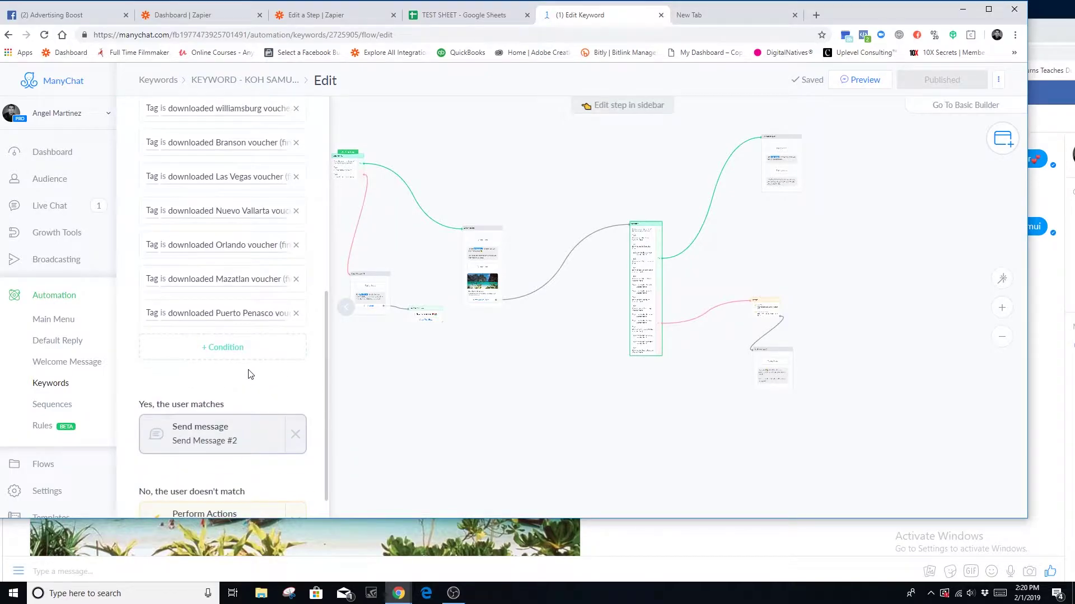
pyautogui.scroll(4, 257, 358)
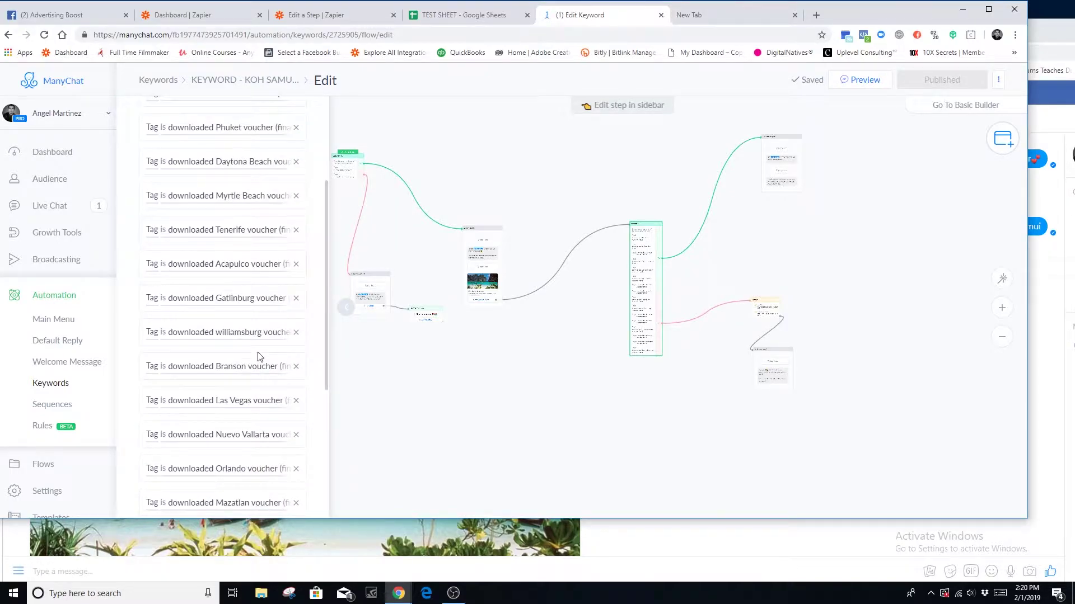
pyautogui.scroll(3, 262, 362)
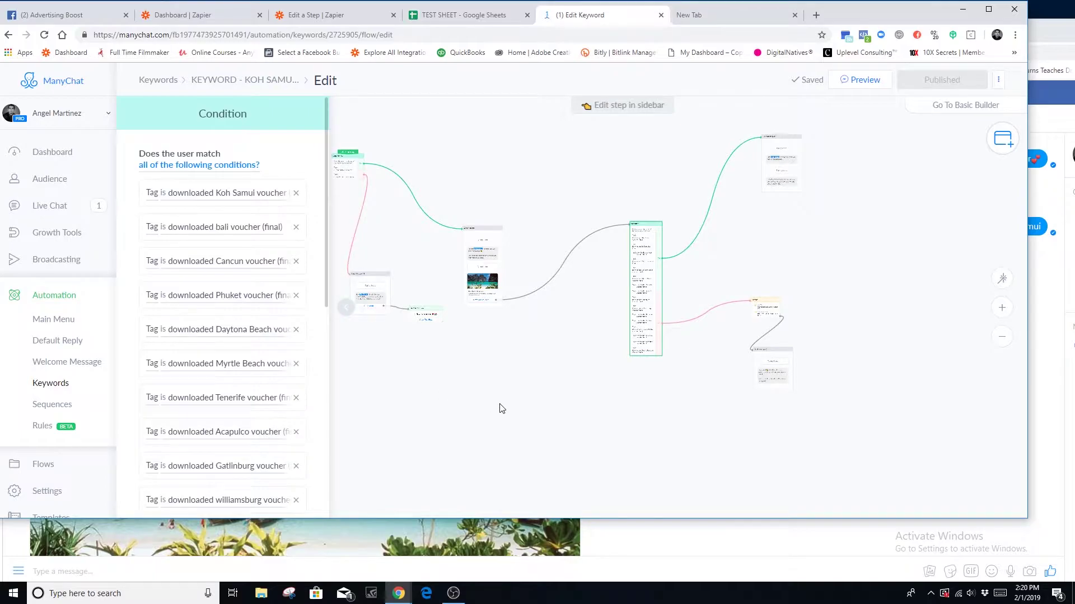
pyautogui.moveTo(623, 296)
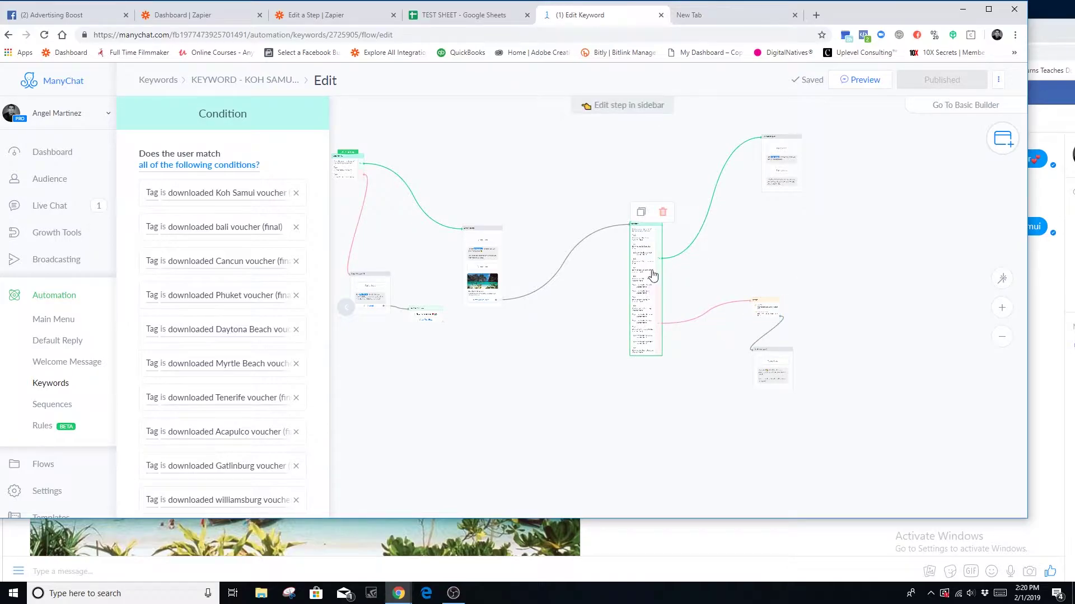
# - Check the referral message step, then open the Actions step's voucher tag and DOWNLOADED VOUCHER=13
pyautogui.click(780, 162)
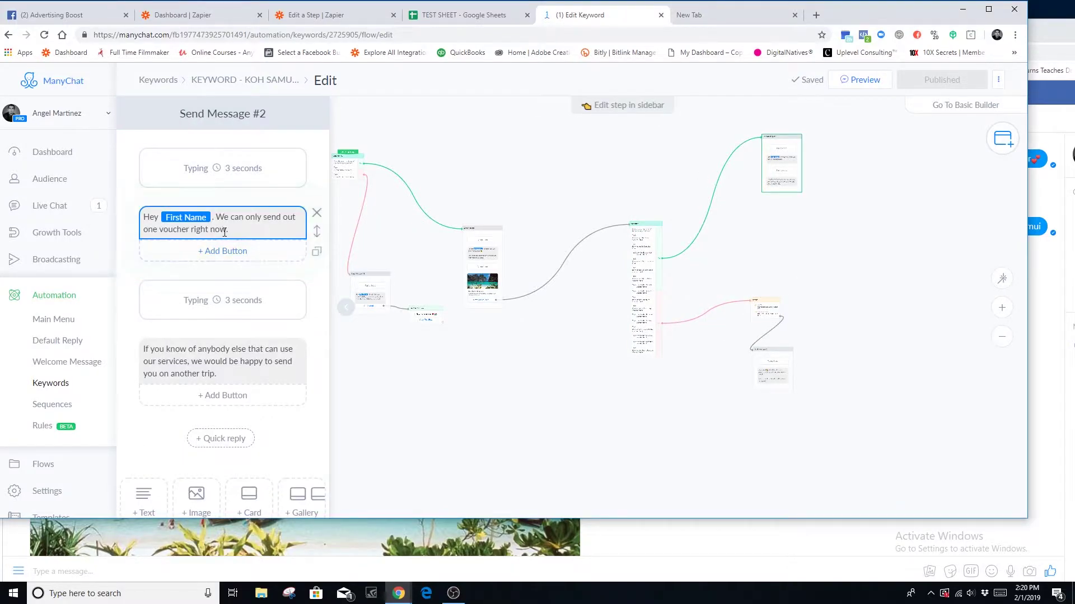
pyautogui.click(201, 365)
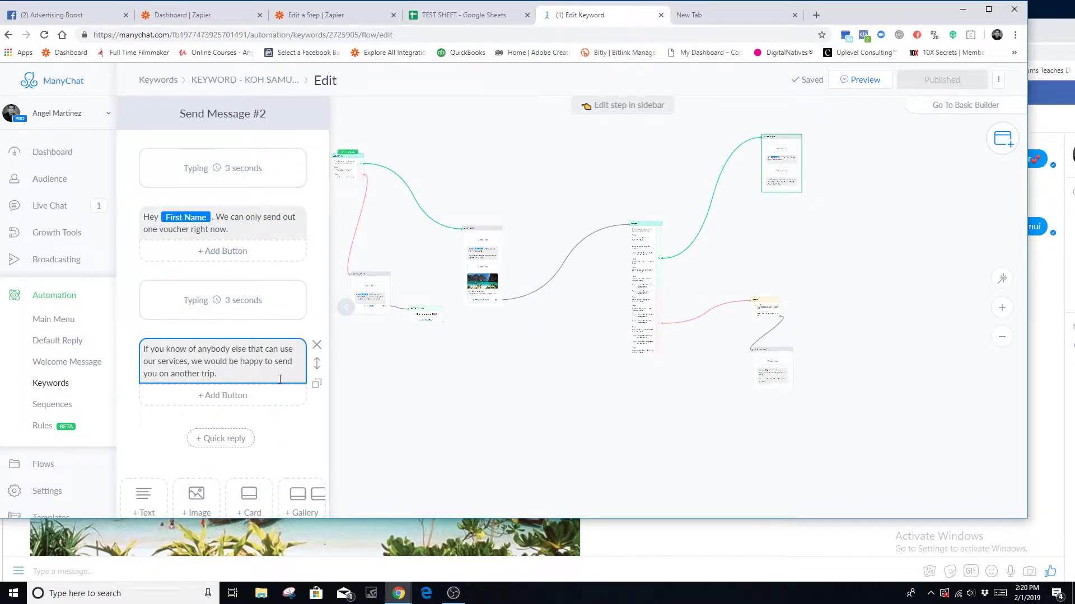
pyautogui.click(649, 278)
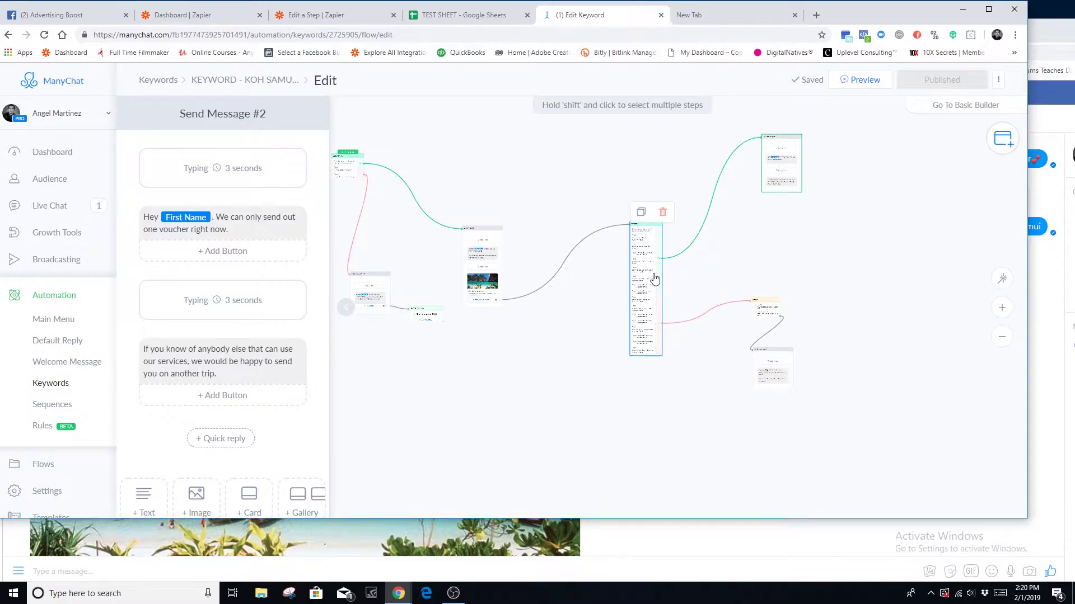
pyautogui.click(759, 310)
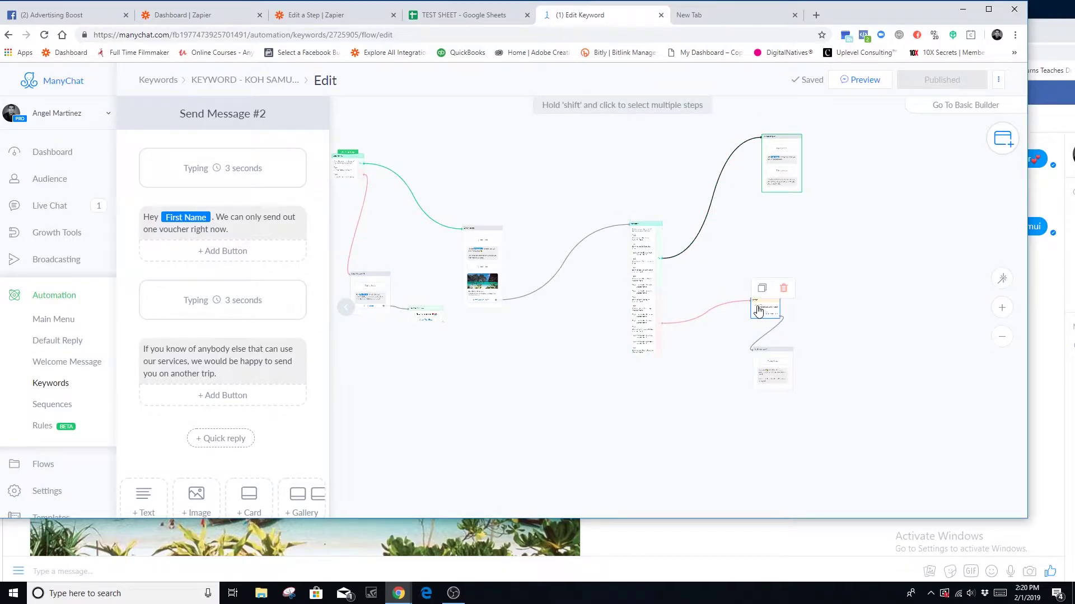
pyautogui.click(766, 315)
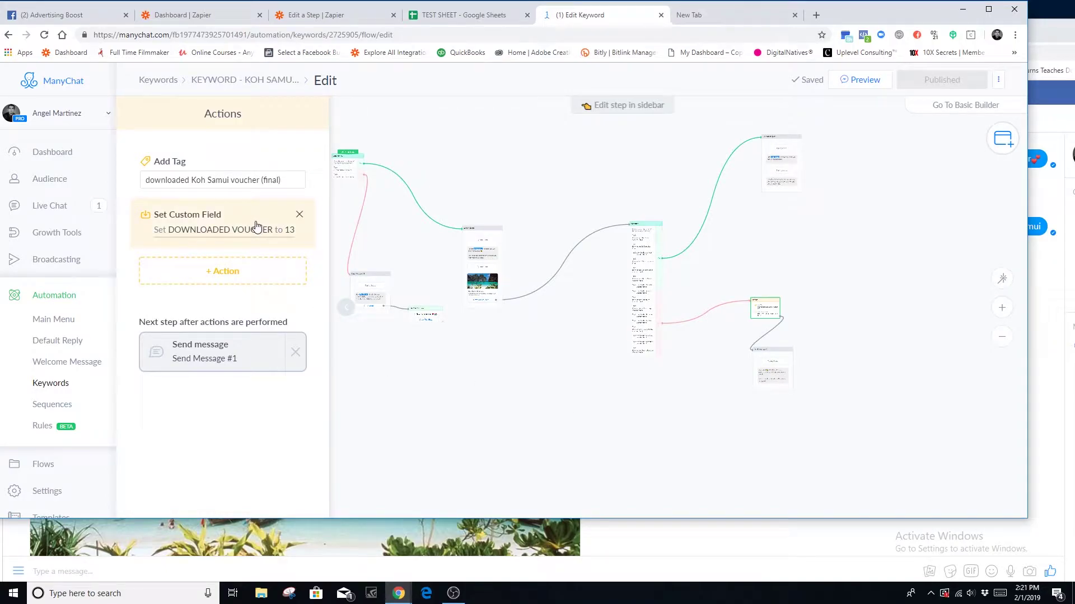
# - Inspect the DOWNLOADED VOUCHER action and the voucher message's Download Voucher button
pyautogui.click(257, 226)
pyautogui.click(235, 233)
pyautogui.click(483, 295)
pyautogui.scroll(-4, 276, 448)
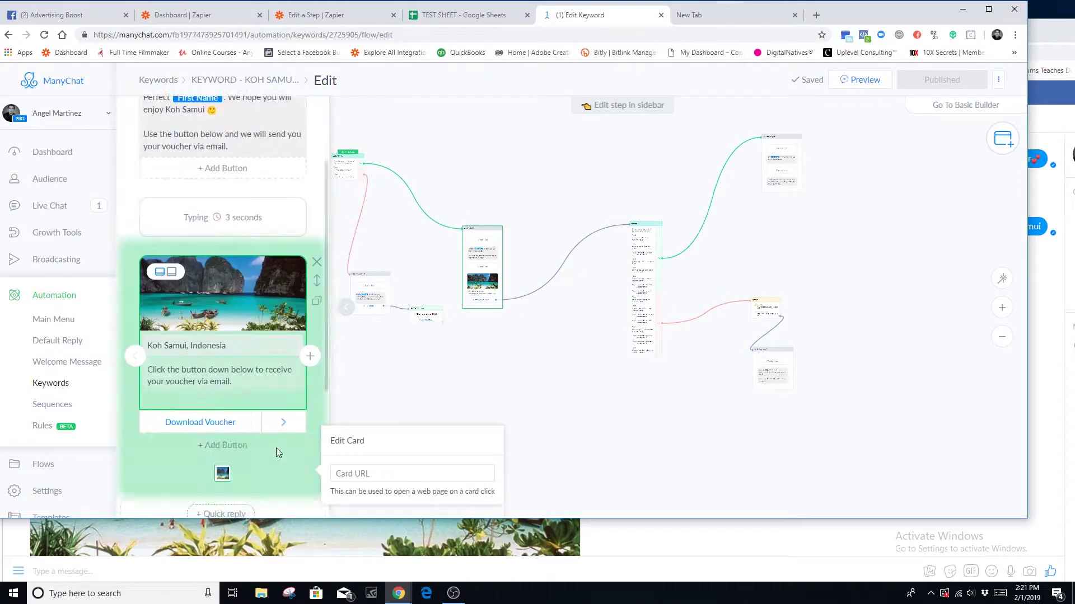
pyautogui.click(246, 323)
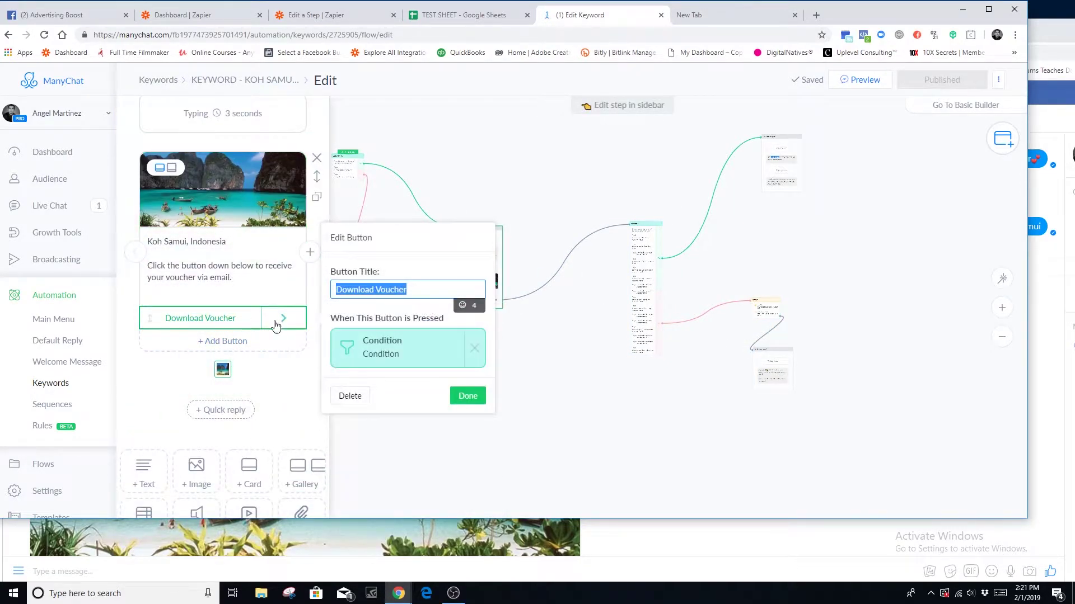
pyautogui.click(612, 384)
# - Reopen the Actions step and check the custom field value 13
pyautogui.click(762, 317)
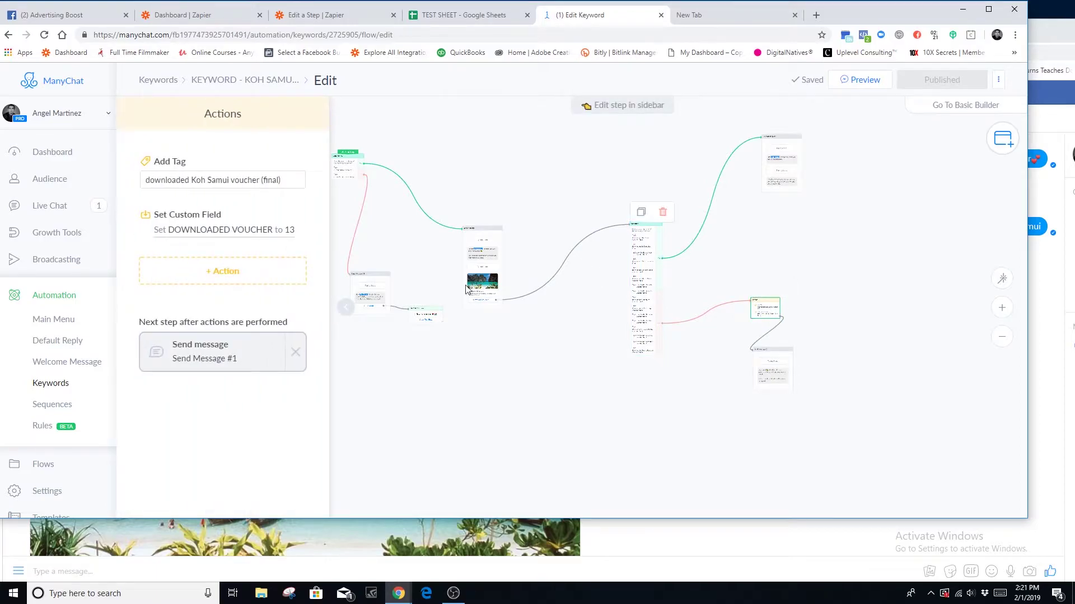
pyautogui.click(221, 234)
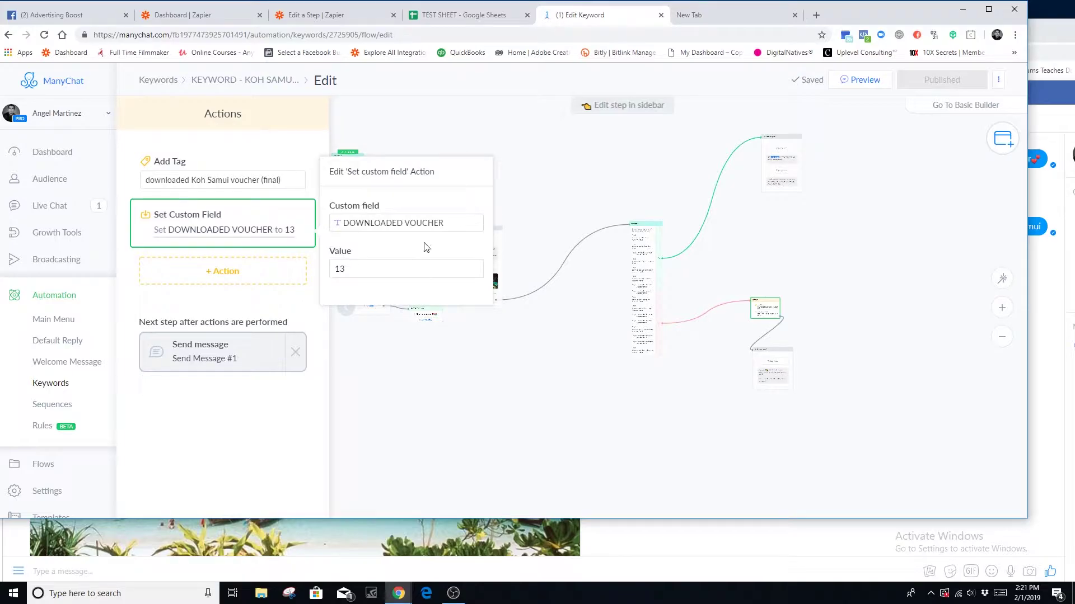
pyautogui.click(362, 271)
pyautogui.click(487, 386)
pyautogui.click(482, 283)
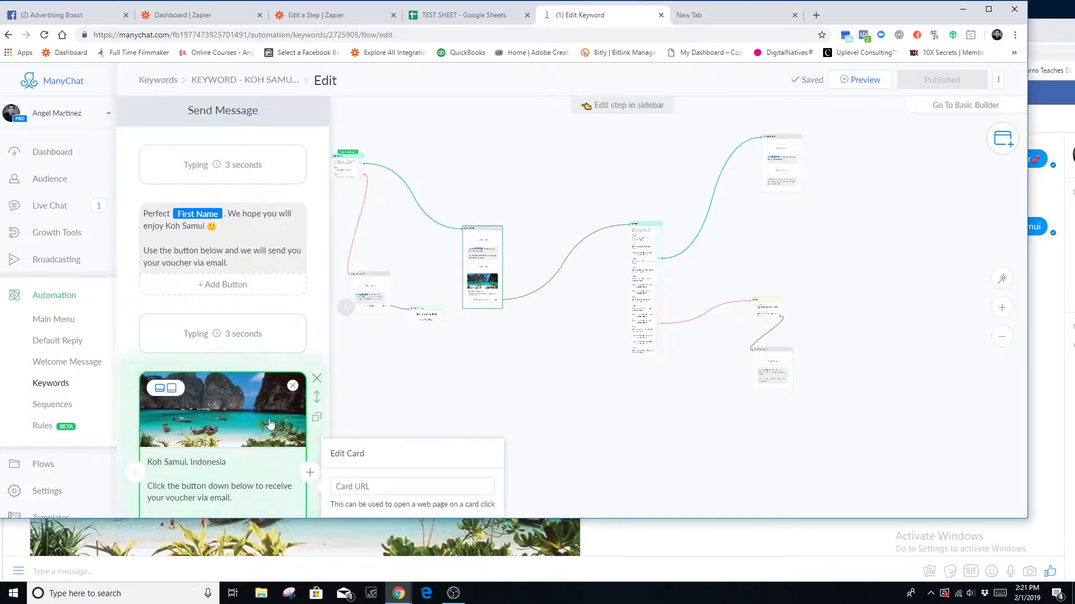
pyautogui.scroll(-2, 270, 424)
pyautogui.click(758, 307)
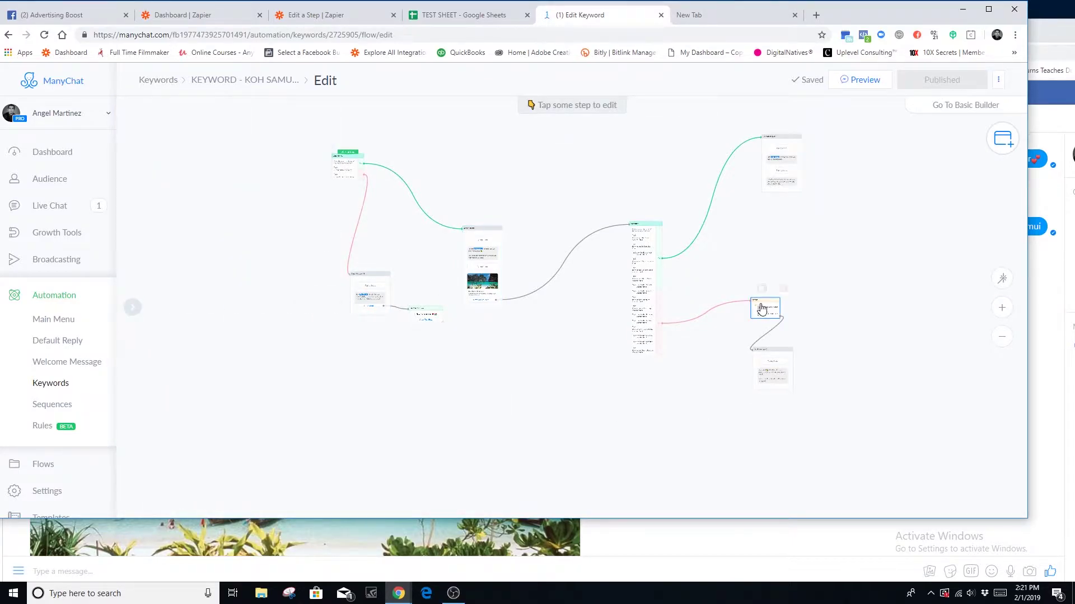
pyautogui.click(454, 385)
# - Recenter the flow and re-verify the voucher message and DOWNLOADED VOUCHER value 13
pyautogui.moveTo(482, 334); pyautogui.dragTo(645, 438)
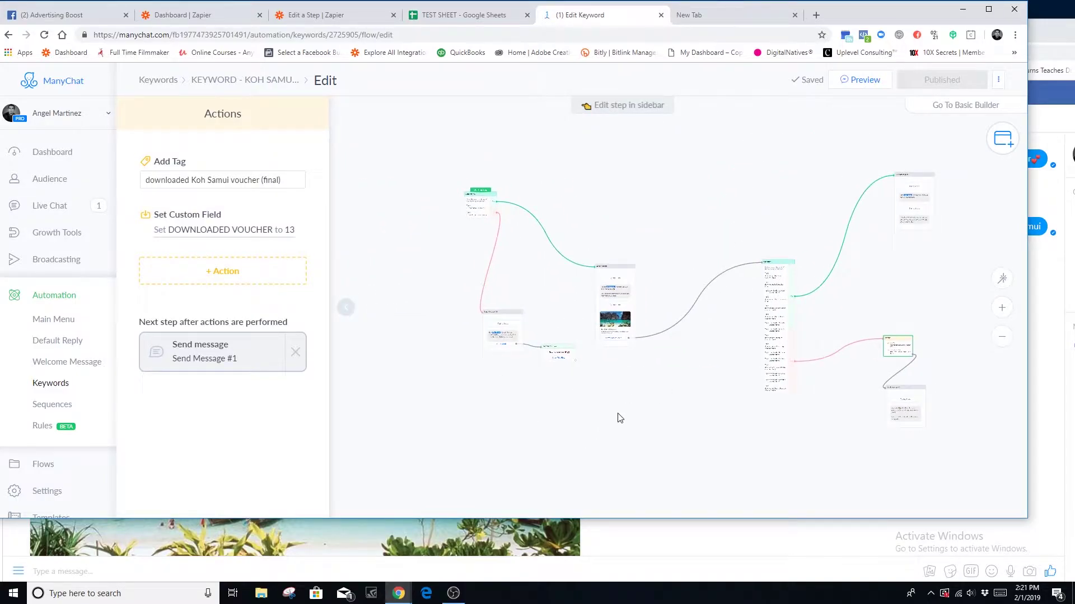
pyautogui.hscroll(3, 660, 410)
pyautogui.scroll(-1, 660, 410)
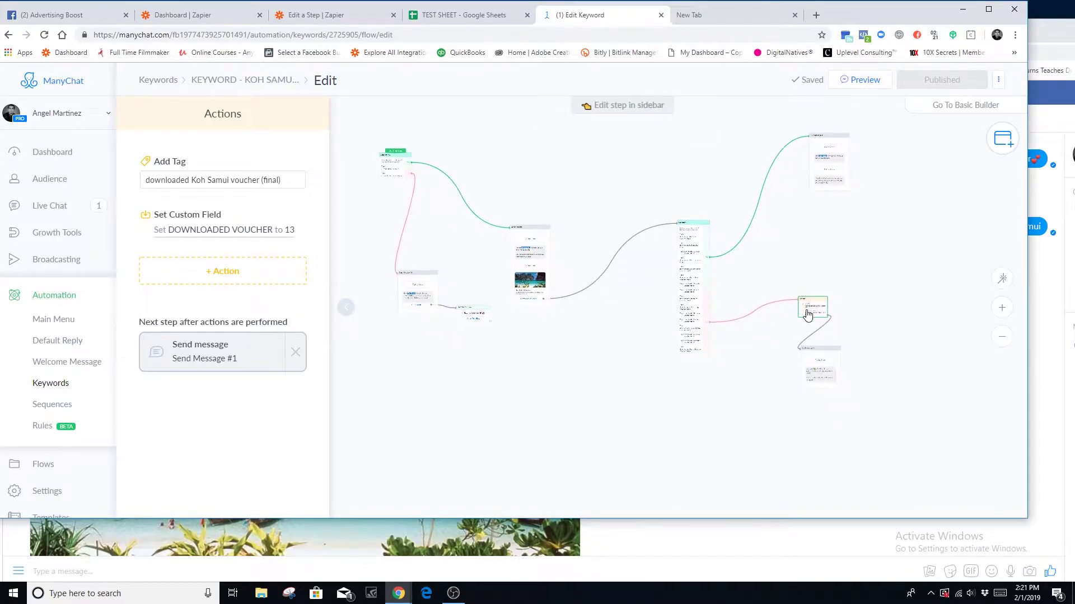
pyautogui.click(247, 240)
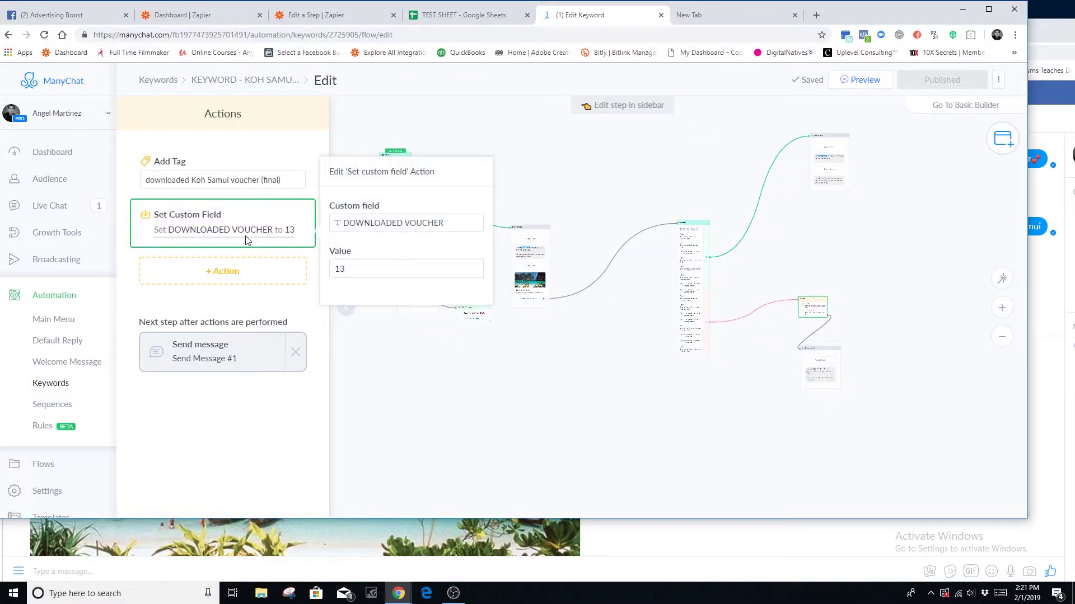
pyautogui.click(390, 268)
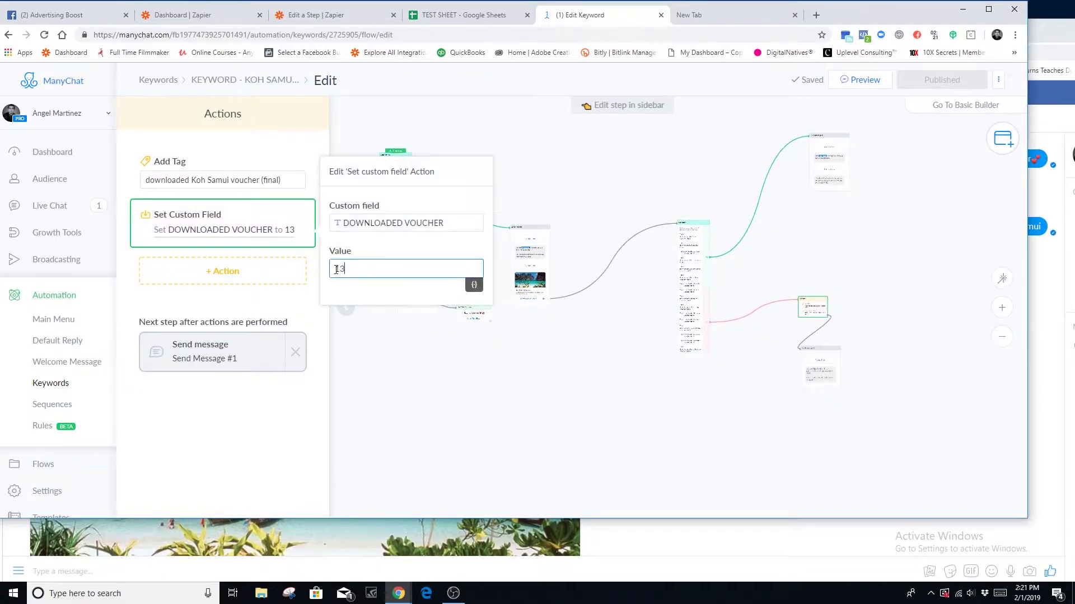
pyautogui.click(468, 396)
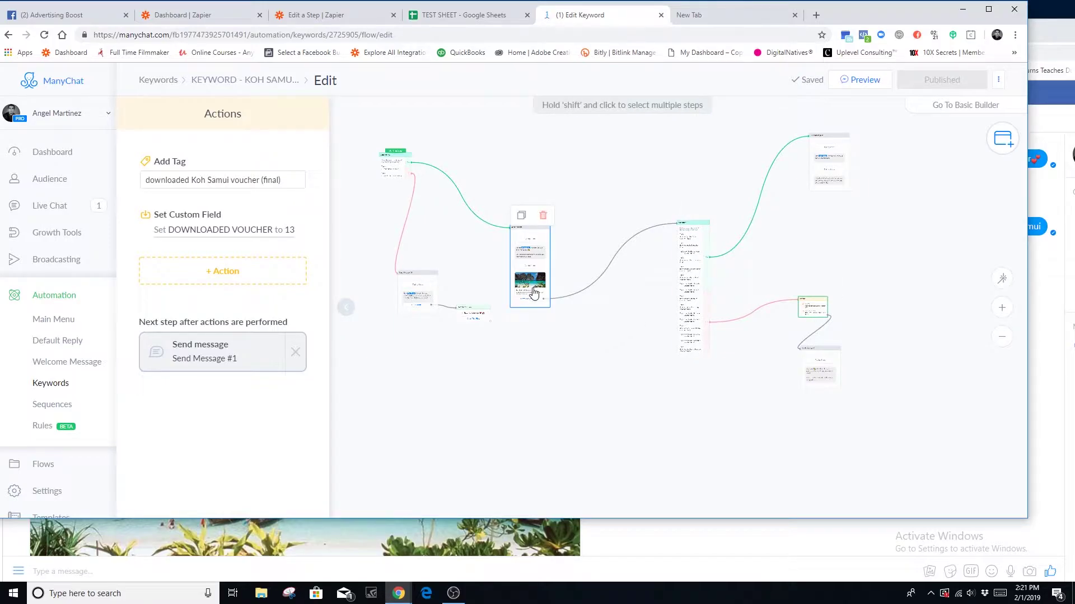
pyautogui.click(526, 252)
pyautogui.scroll(-2, 314, 435)
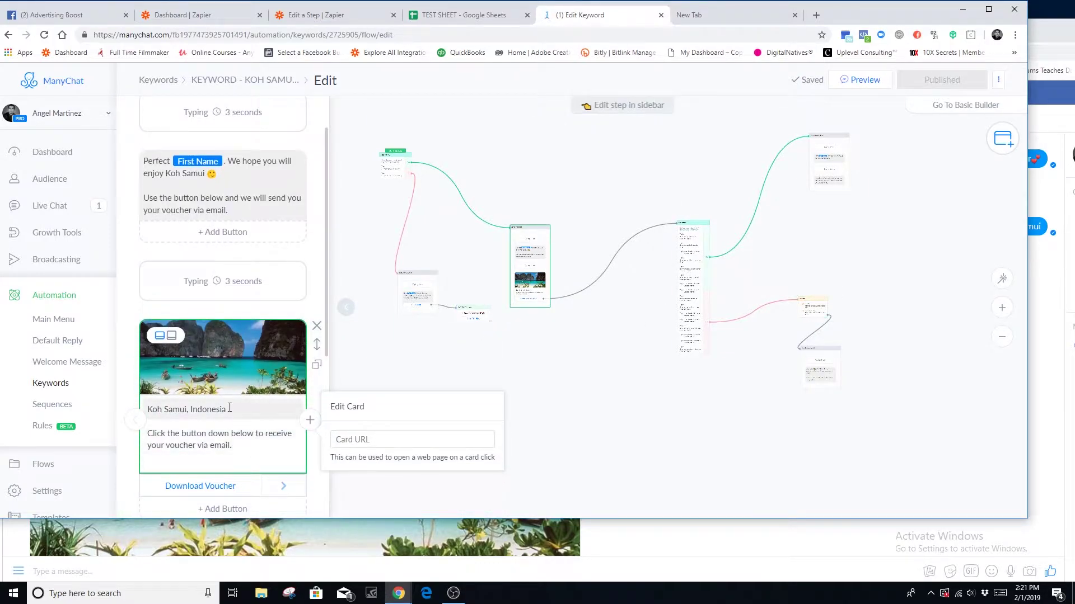
pyautogui.click(703, 380)
pyautogui.click(812, 309)
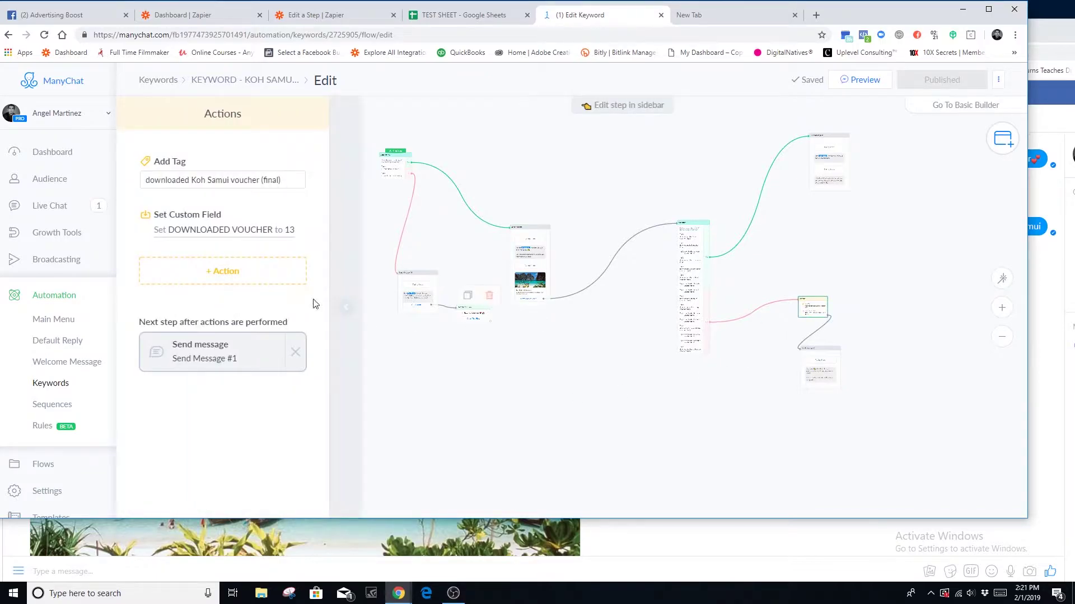
pyautogui.click(223, 230)
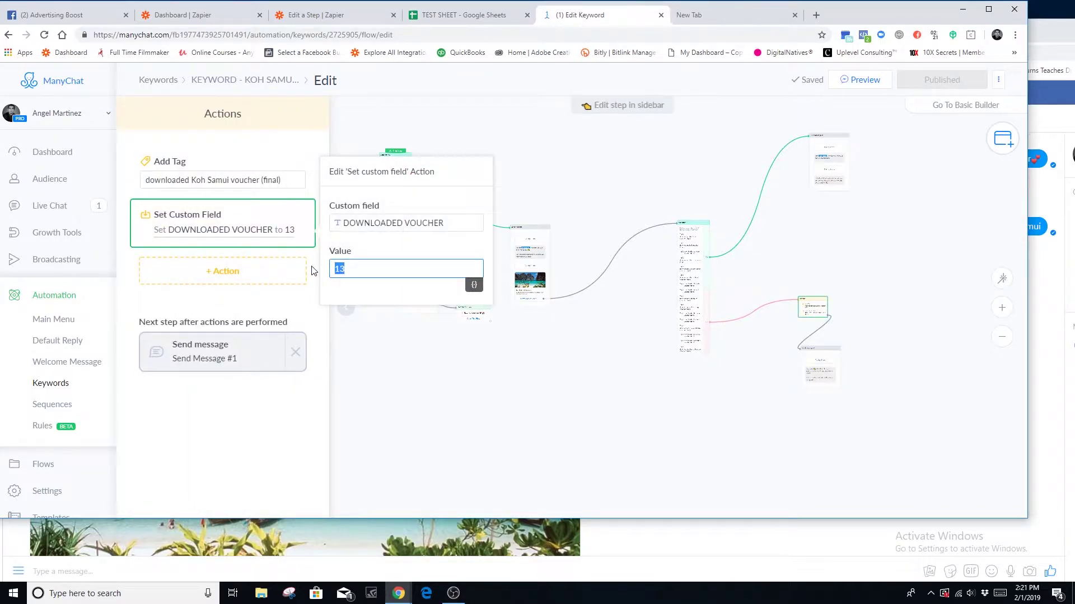
pyautogui.click(543, 398)
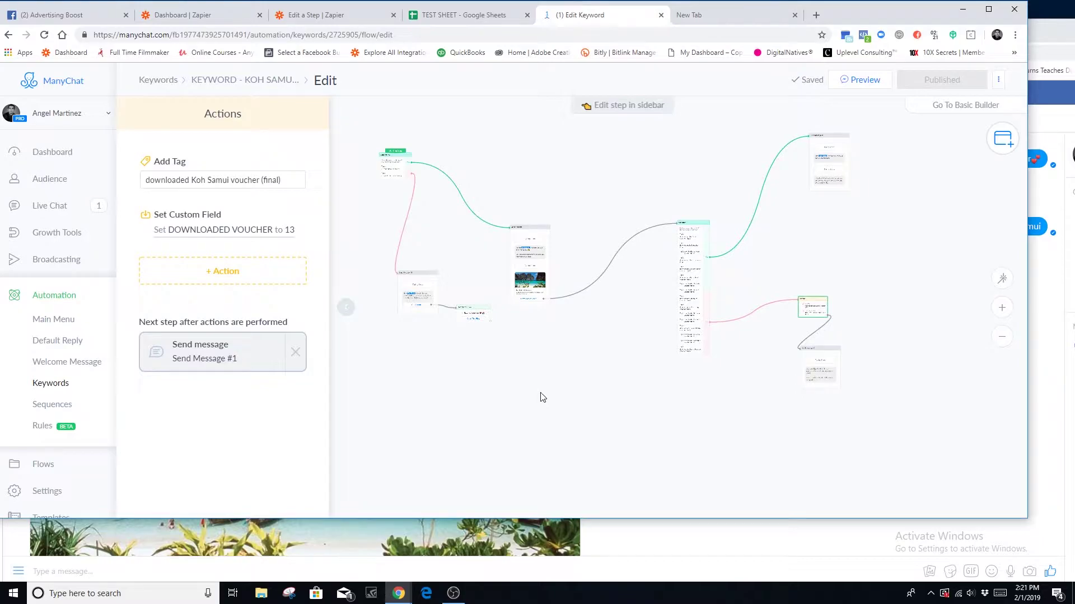
# - Compare with the Zapier zap and TEST SHEET, then open the DOWNLOADED VOUCHER Set Custom Field action
pyautogui.click(329, 19)
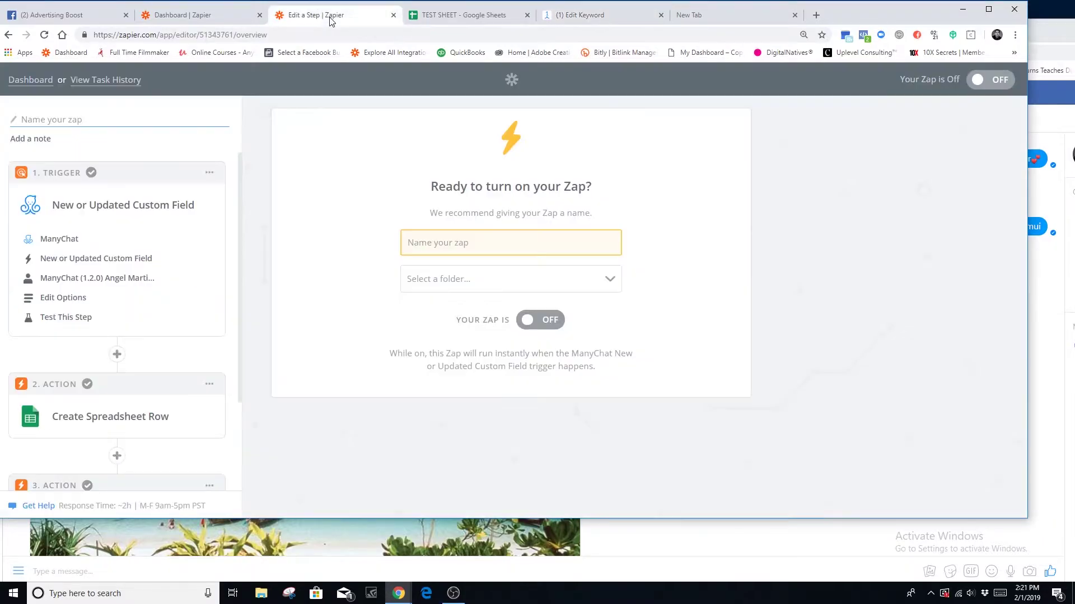
pyautogui.click(413, 18)
pyautogui.click(582, 15)
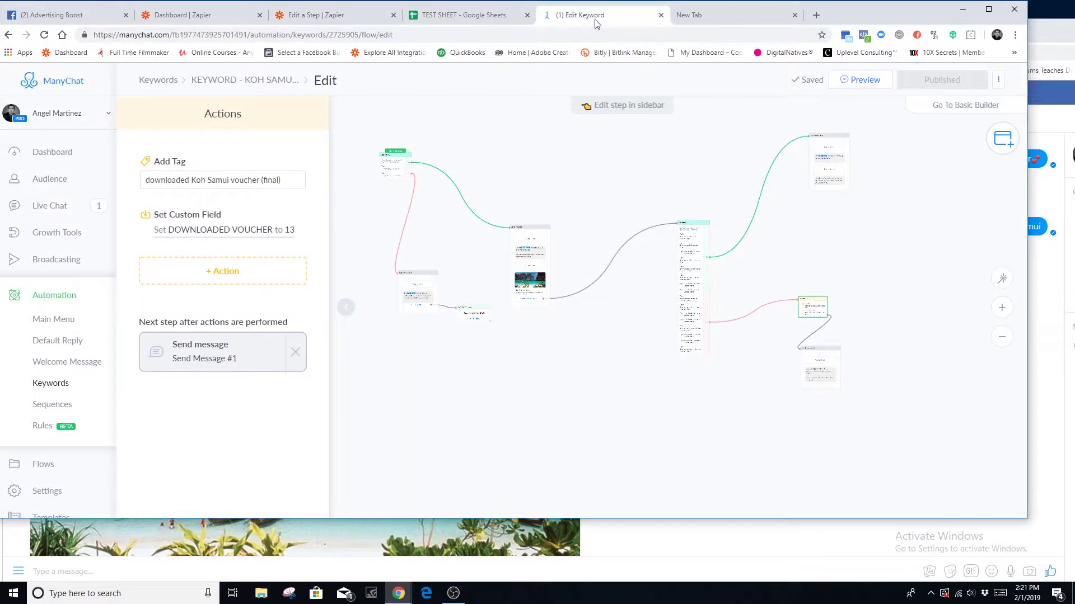
pyautogui.click(224, 236)
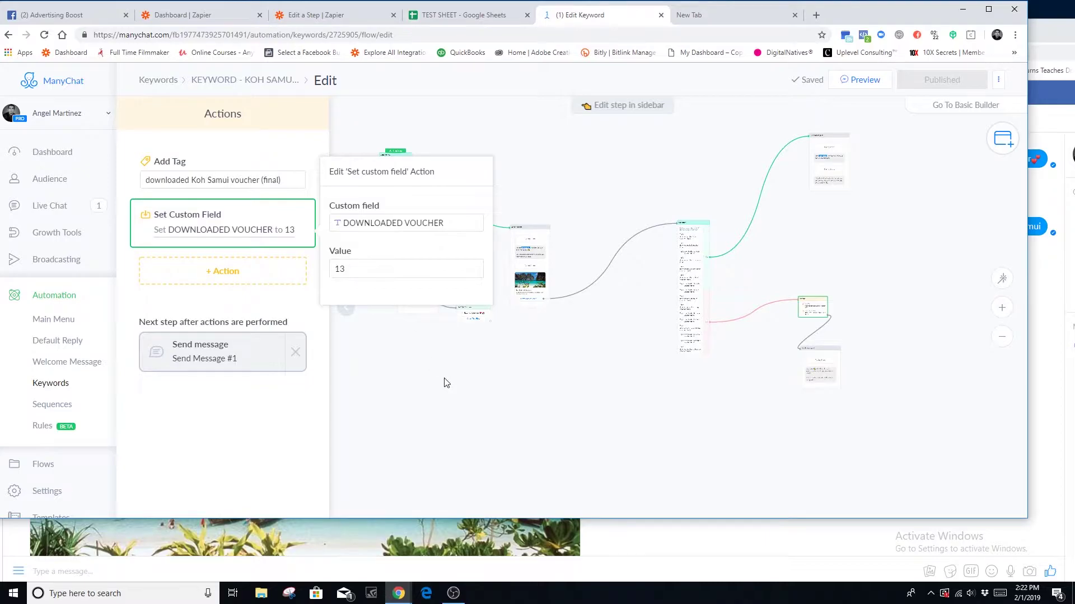
# - Open the zap's ManyChat trigger and confirm the custom-field trigger event
pyautogui.click(335, 11)
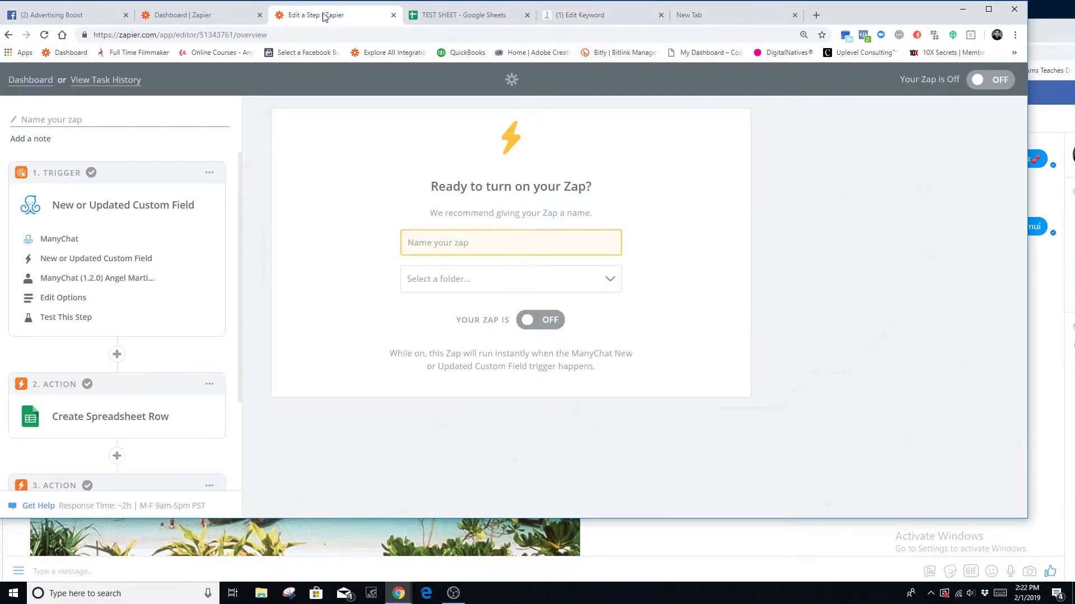
pyautogui.scroll(-2, 168, 354)
pyautogui.scroll(2, 188, 357)
pyautogui.click(110, 264)
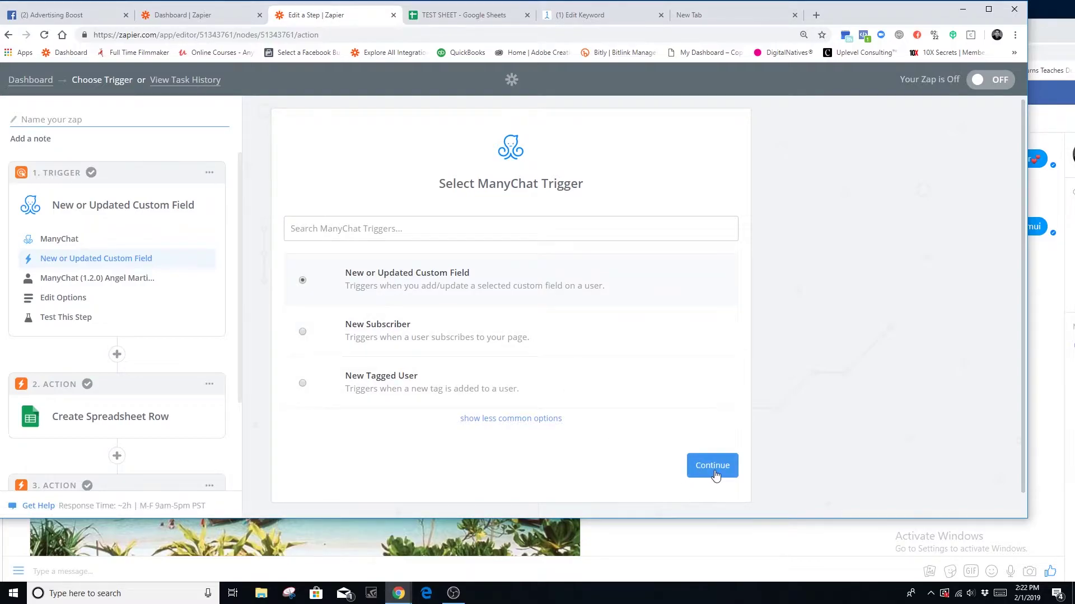
pyautogui.click(712, 465)
# - Test the ManyChat account connection and continue with it
pyautogui.scroll(-5, 320, 383)
pyautogui.scroll(-10, 320, 383)
pyautogui.click(716, 329)
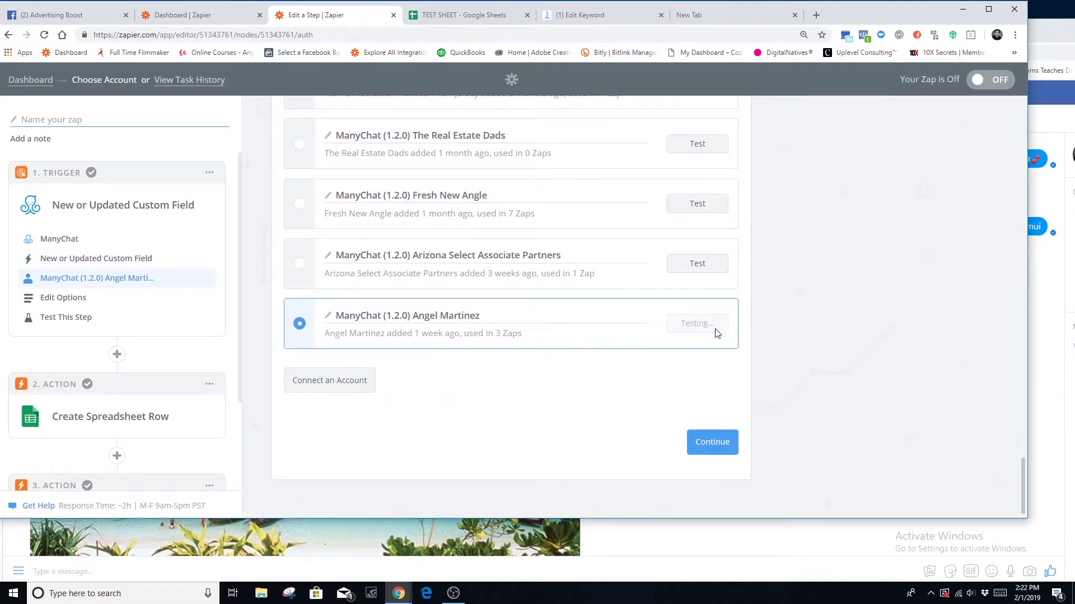
pyautogui.click(712, 442)
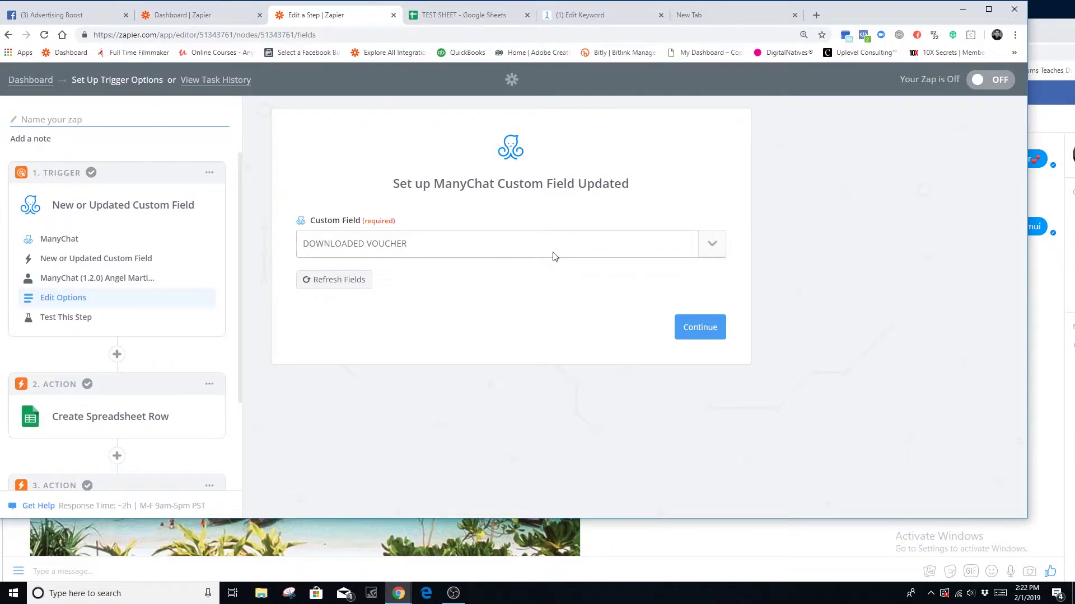
# - Choose DOWNLOADED VOUCHER as the watched custom field and move on to the sample step
pyautogui.click(709, 245)
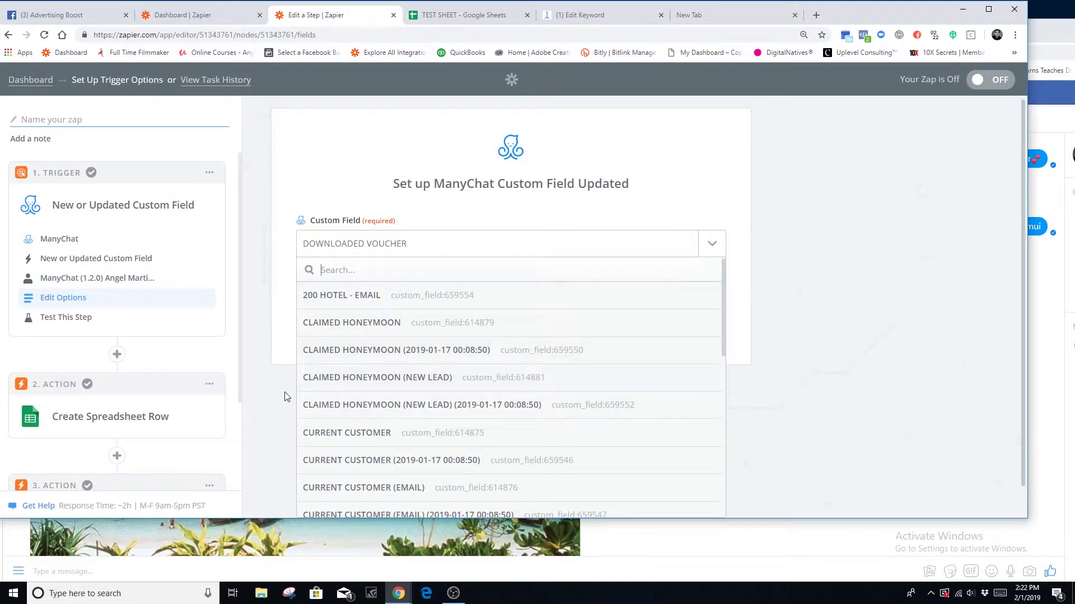
pyautogui.scroll(-10, 281, 401)
pyautogui.scroll(6, 487, 442)
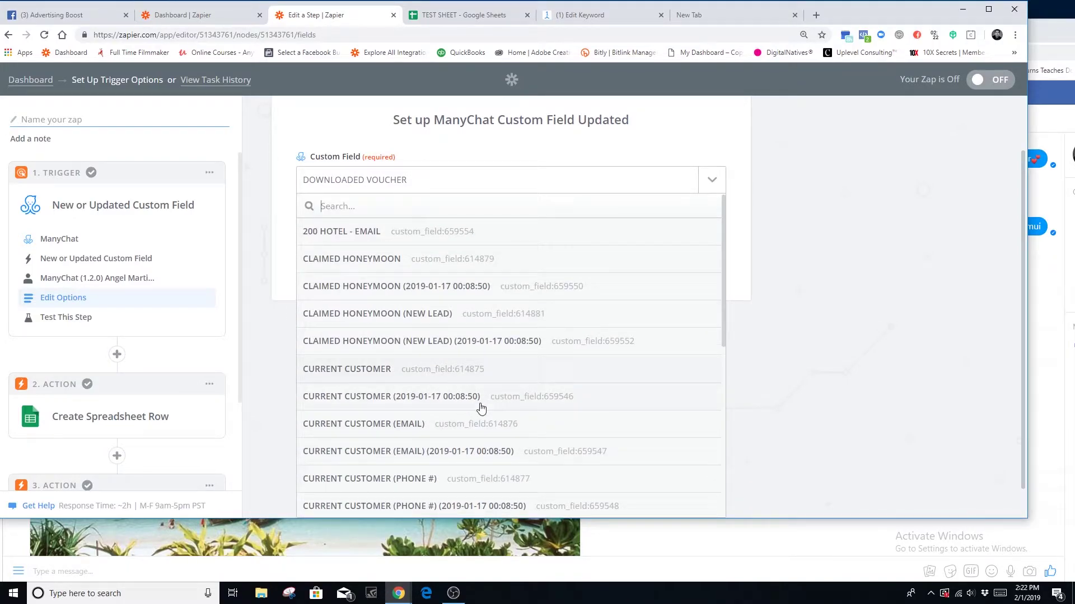
pyautogui.scroll(-4, 499, 347)
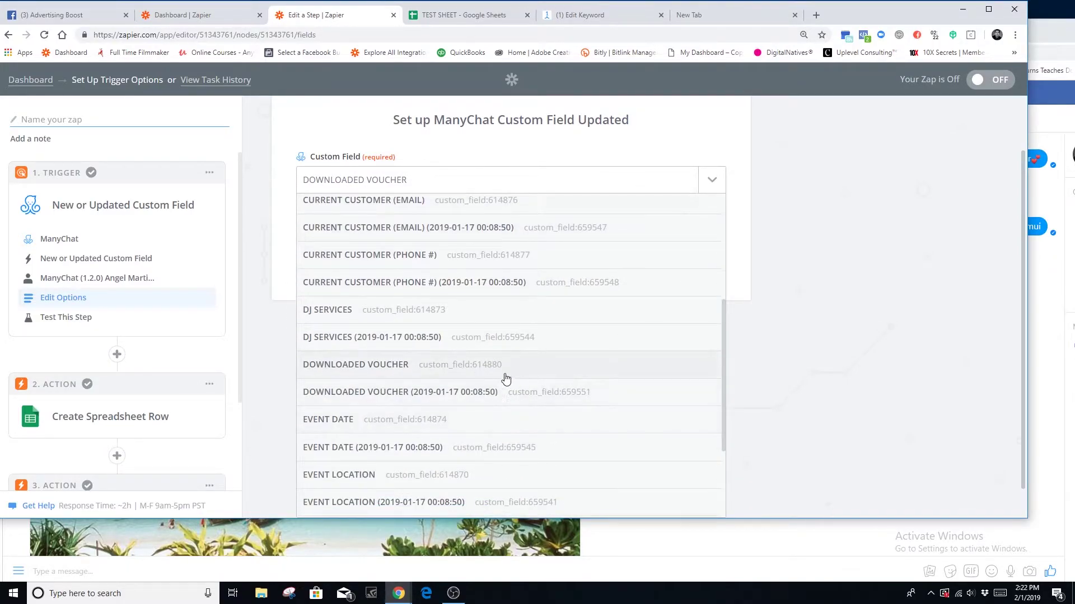
pyautogui.click(395, 370)
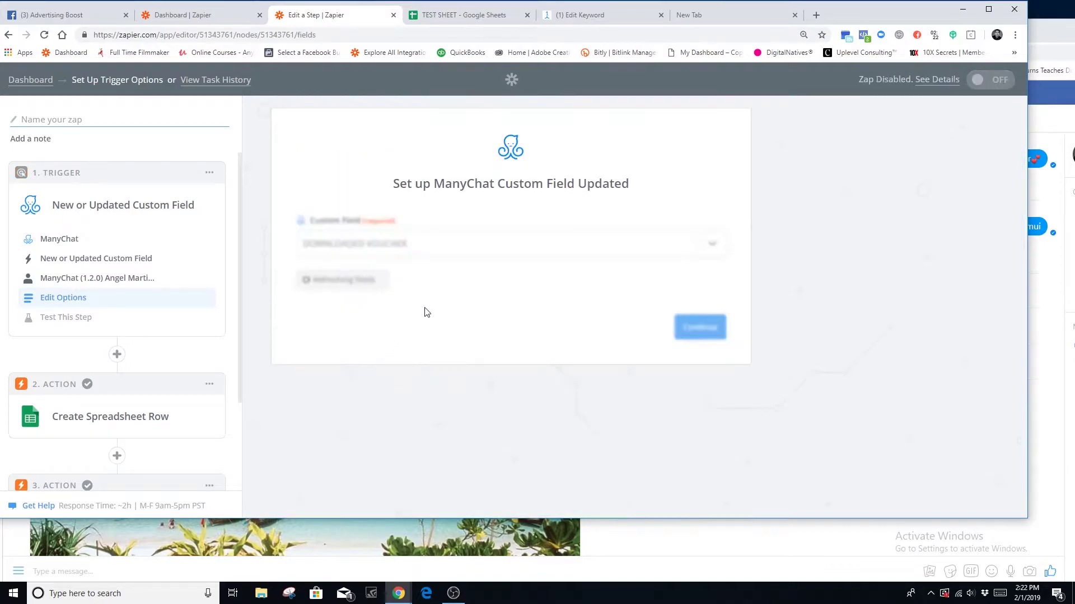
pyautogui.click(697, 336)
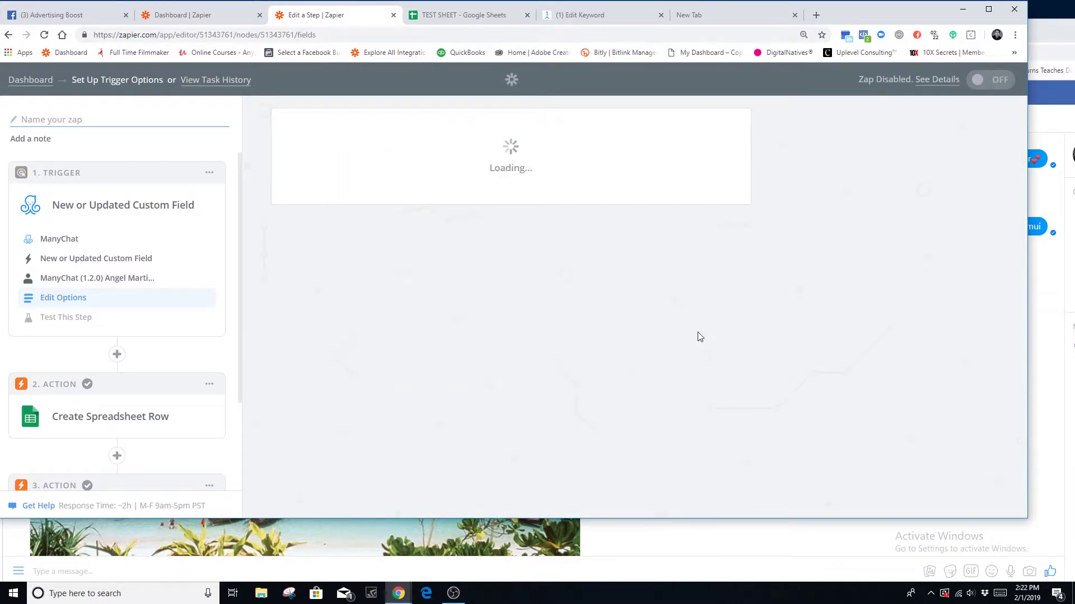
# - Review and accept the Custom Field Updated A sample, then expand the Create Spreadsheet Row action
pyautogui.click(705, 272)
pyautogui.scroll(-3, 511, 456)
pyautogui.scroll(1, 485, 432)
pyautogui.scroll(1, 485, 433)
pyautogui.scroll(-5, 470, 437)
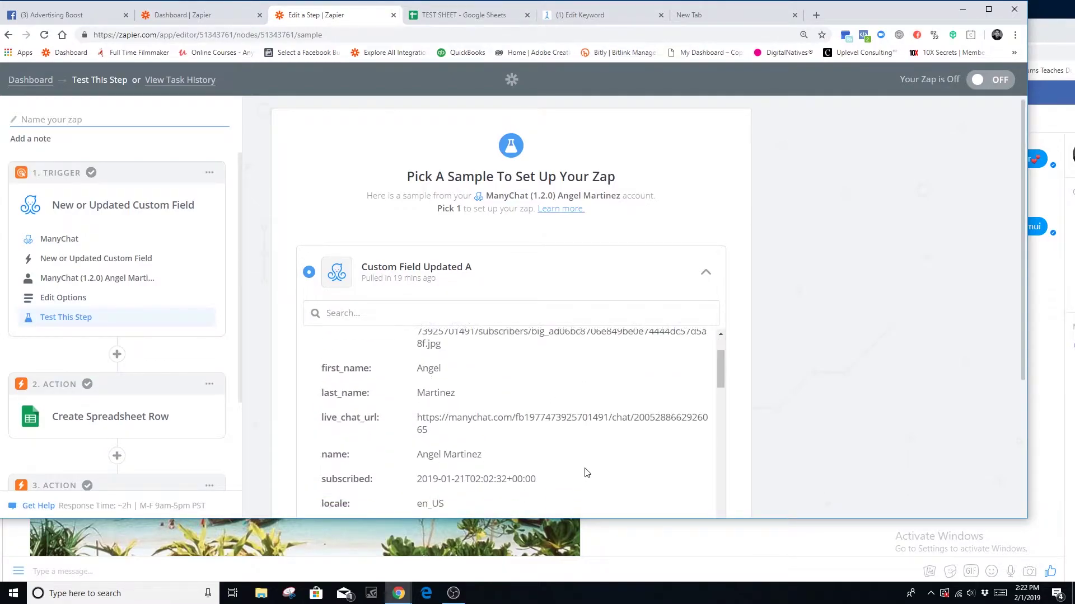
pyautogui.scroll(-2, 458, 436)
pyautogui.scroll(2, 455, 425)
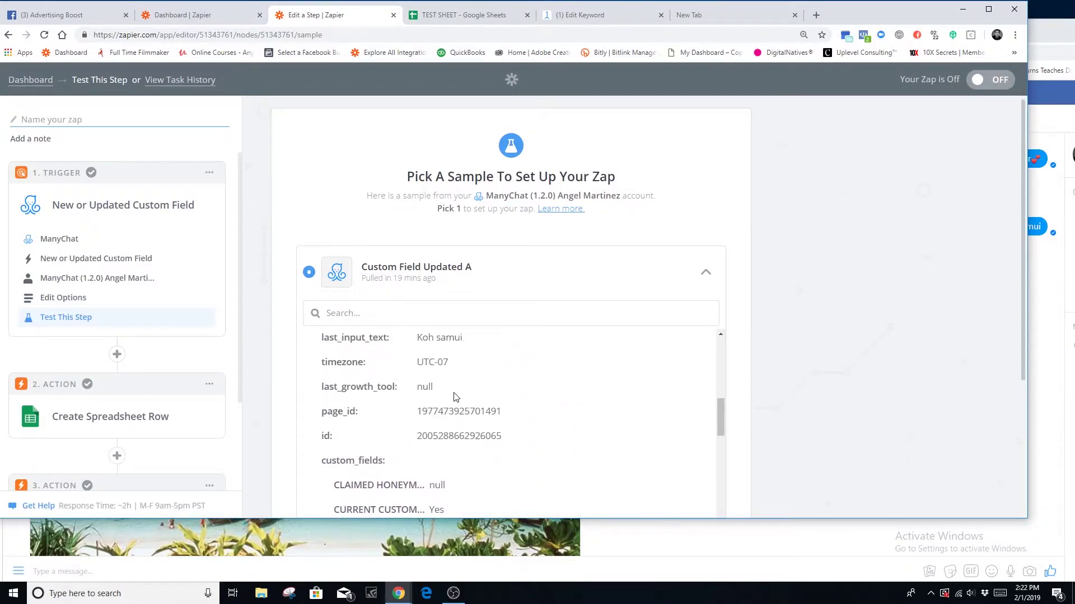
pyautogui.scroll(-7, 507, 479)
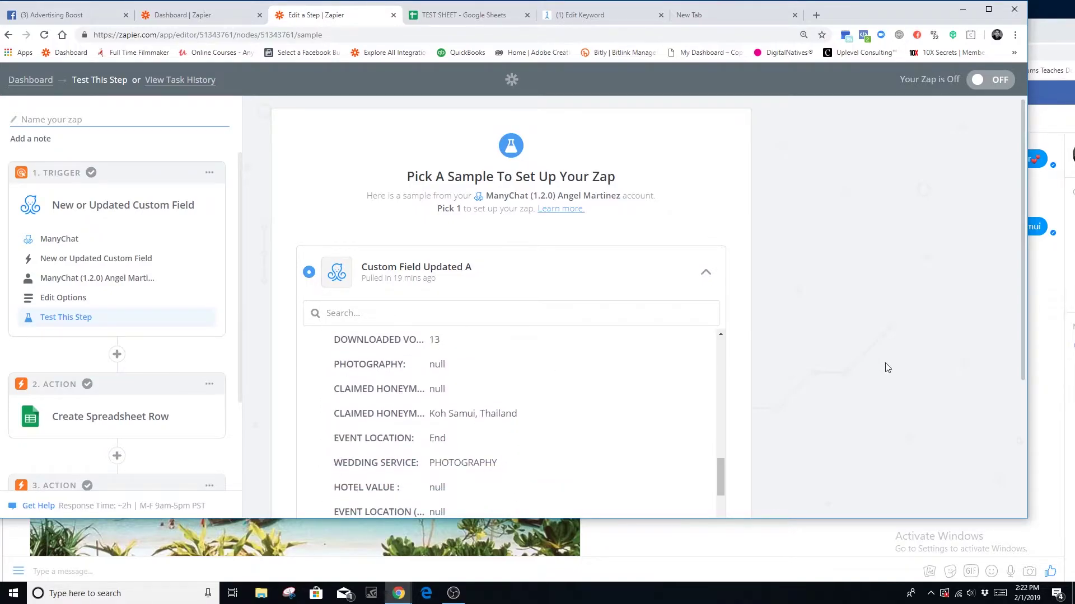
pyautogui.scroll(-3, 804, 427)
pyautogui.click(697, 416)
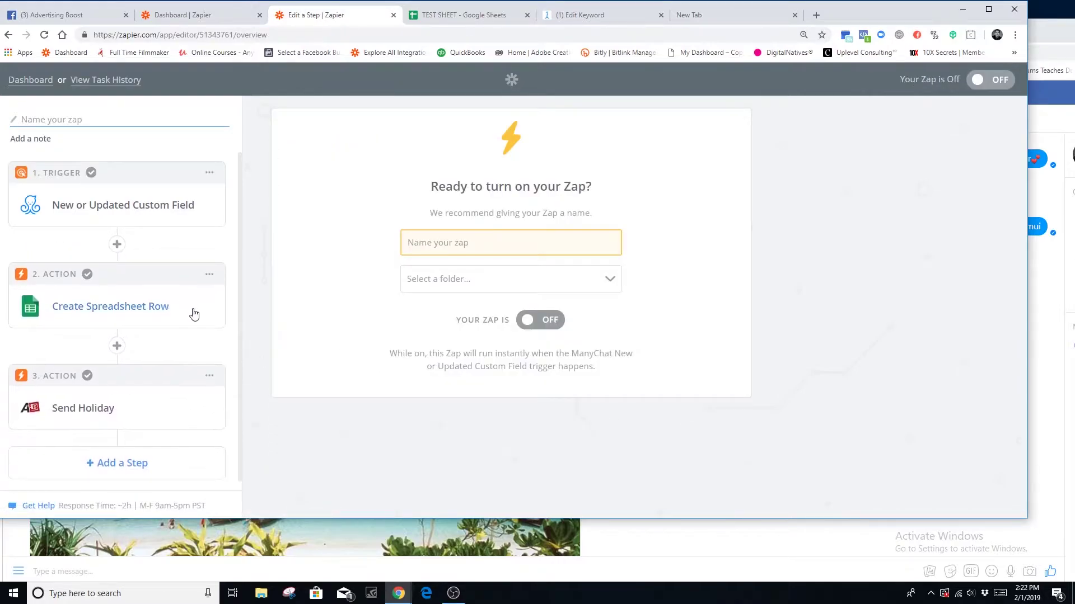
pyautogui.click(194, 315)
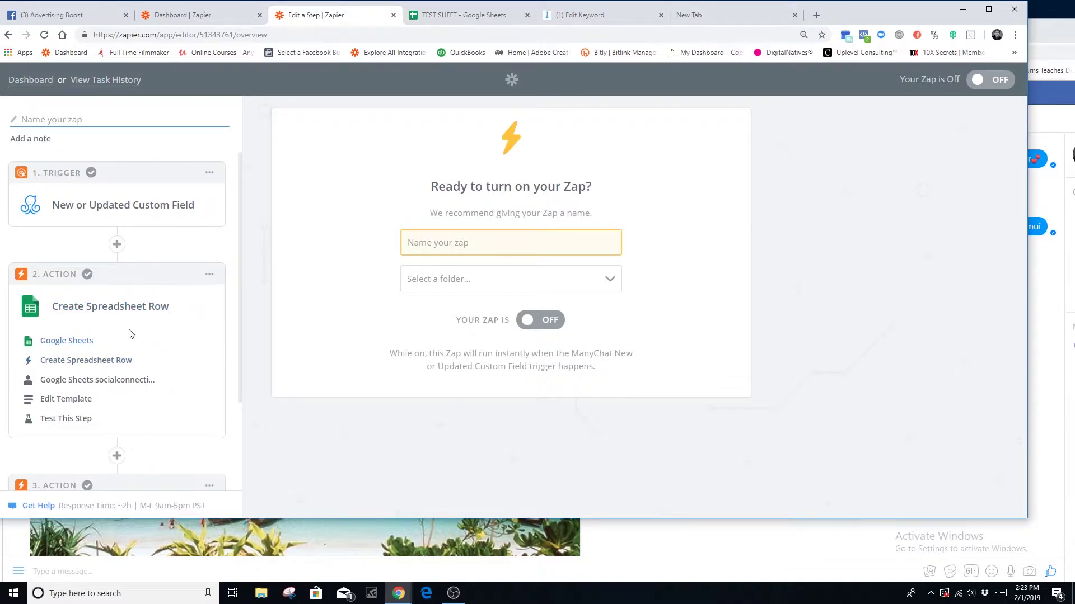
# - Confirm Create Spreadsheet Row as the Google Sheets action and keep the connected account
pyautogui.click(86, 363)
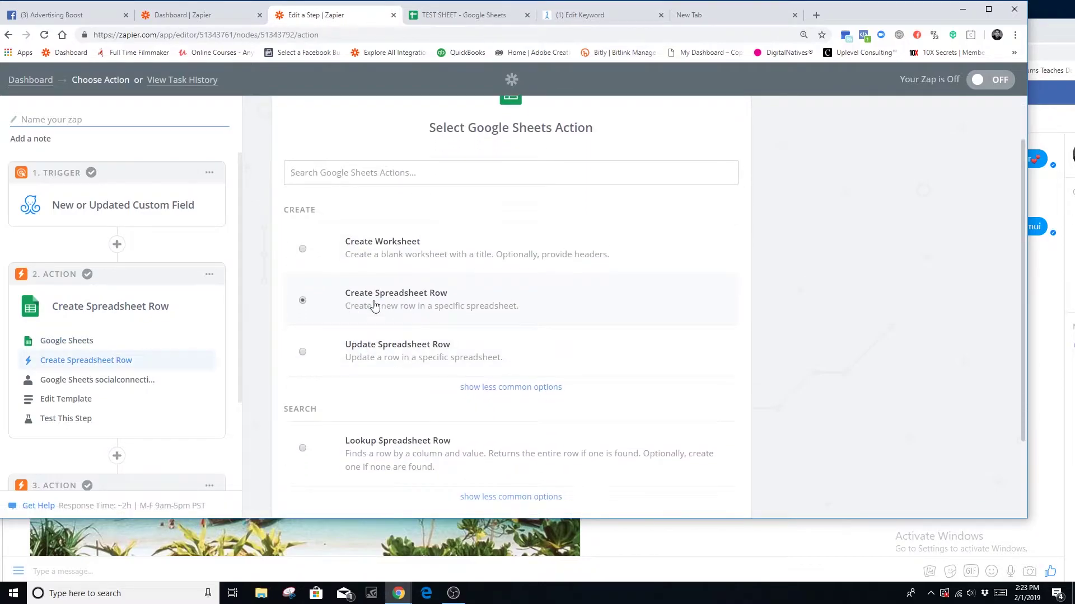
pyautogui.scroll(-3, 609, 464)
pyautogui.click(709, 442)
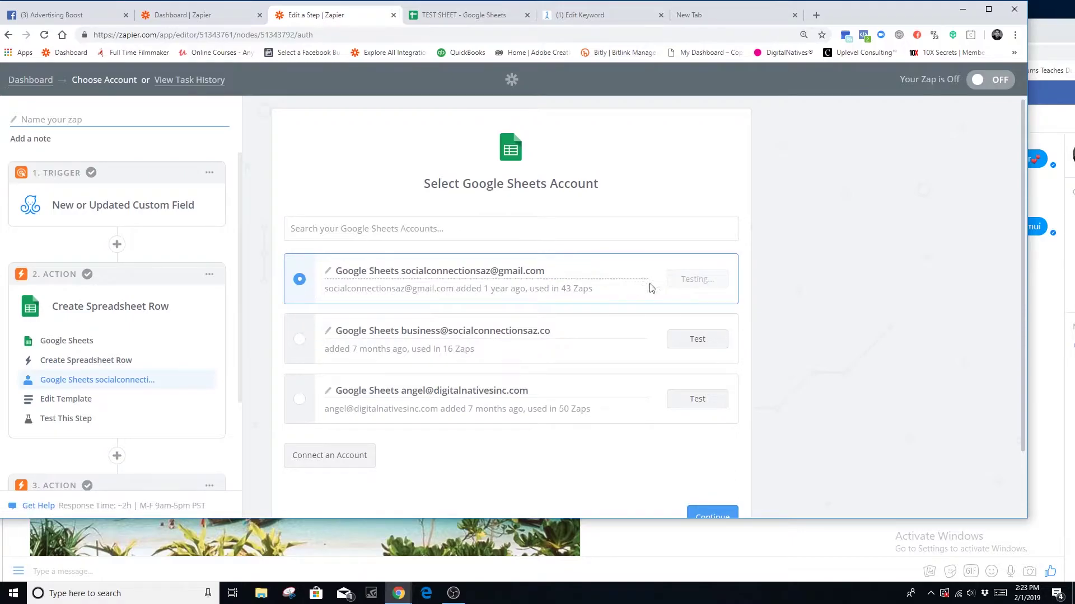
pyautogui.scroll(-3, 753, 488)
pyautogui.click(724, 442)
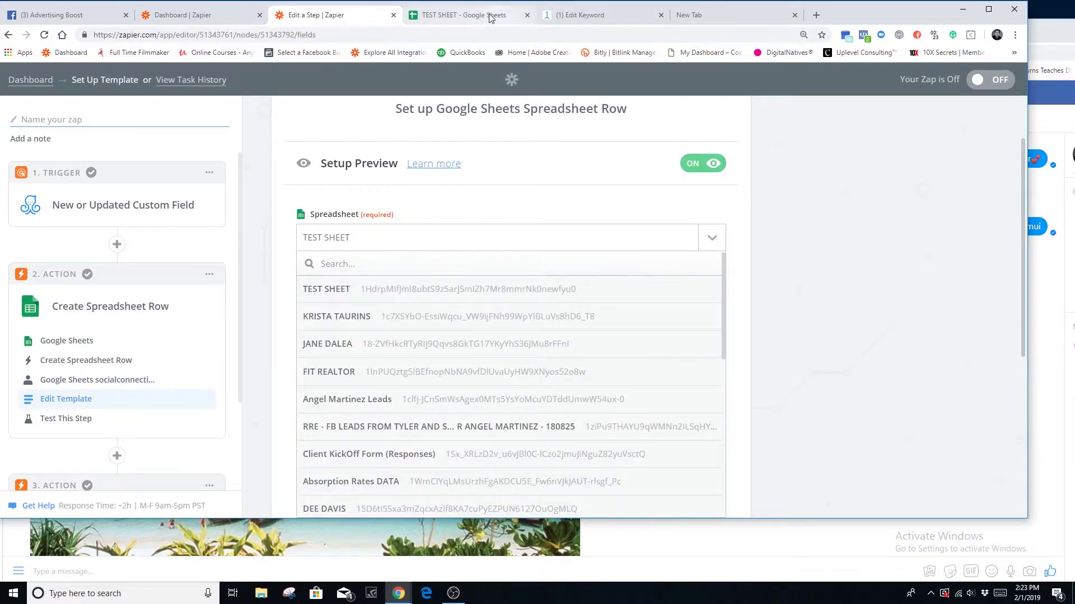
# - Pick TEST SHEET as the target spreadsheet and check its logged row in the sheet
pyautogui.click(464, 15)
pyautogui.click(344, 17)
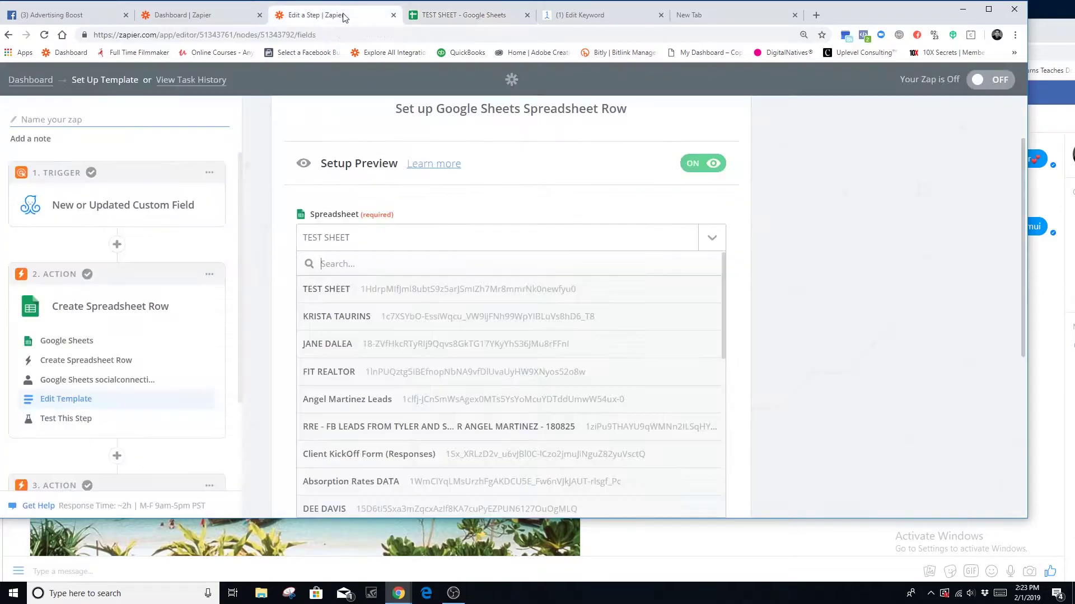
pyautogui.scroll(-7, 371, 330)
pyautogui.scroll(4, 394, 362)
pyautogui.scroll(3, 395, 362)
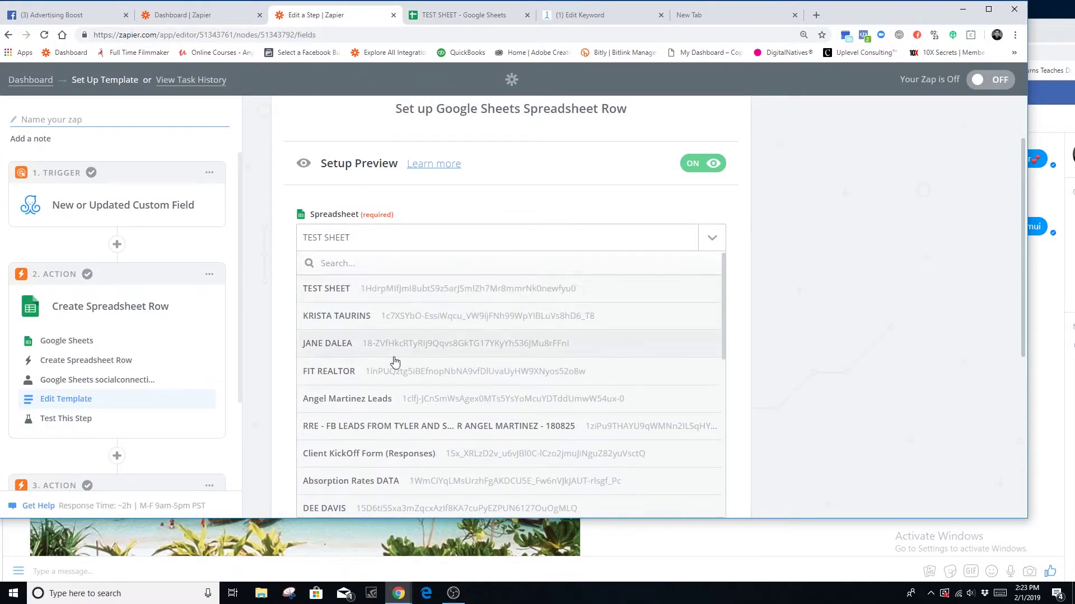
pyautogui.click(335, 291)
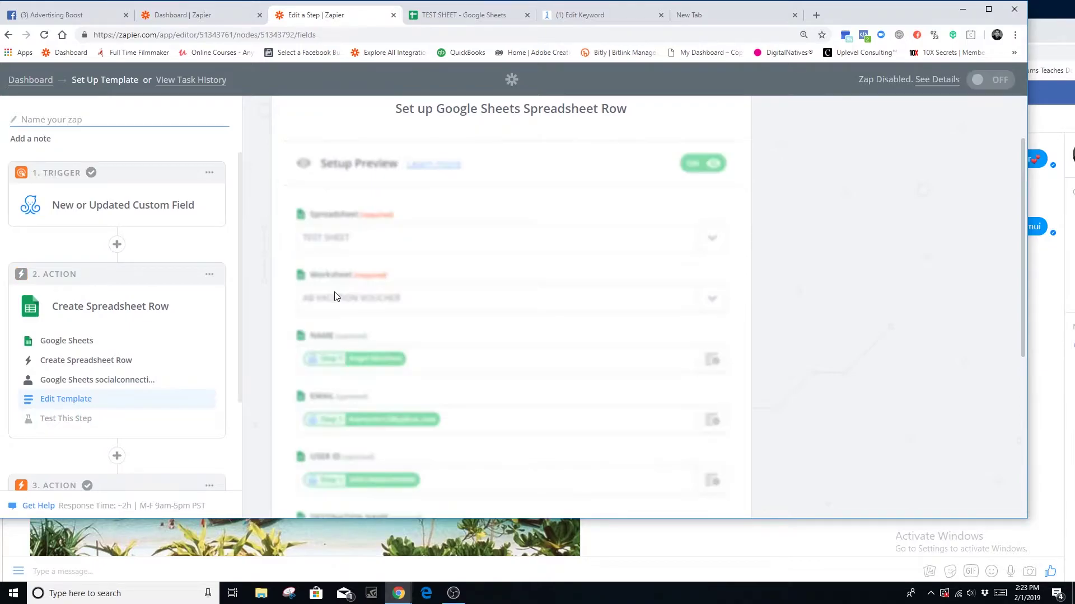
pyautogui.click(708, 303)
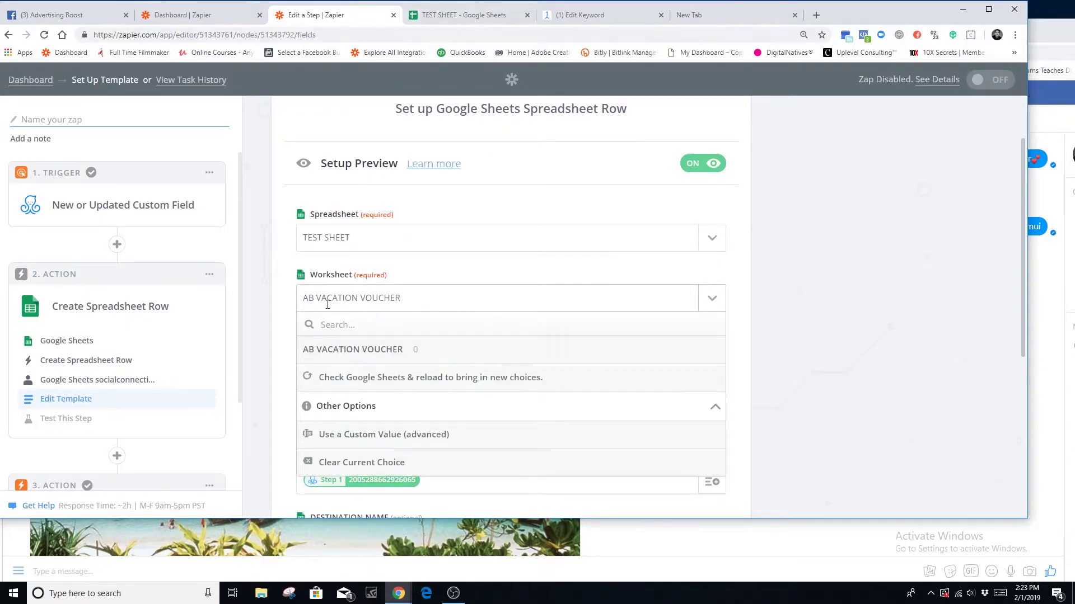
pyautogui.click(440, 16)
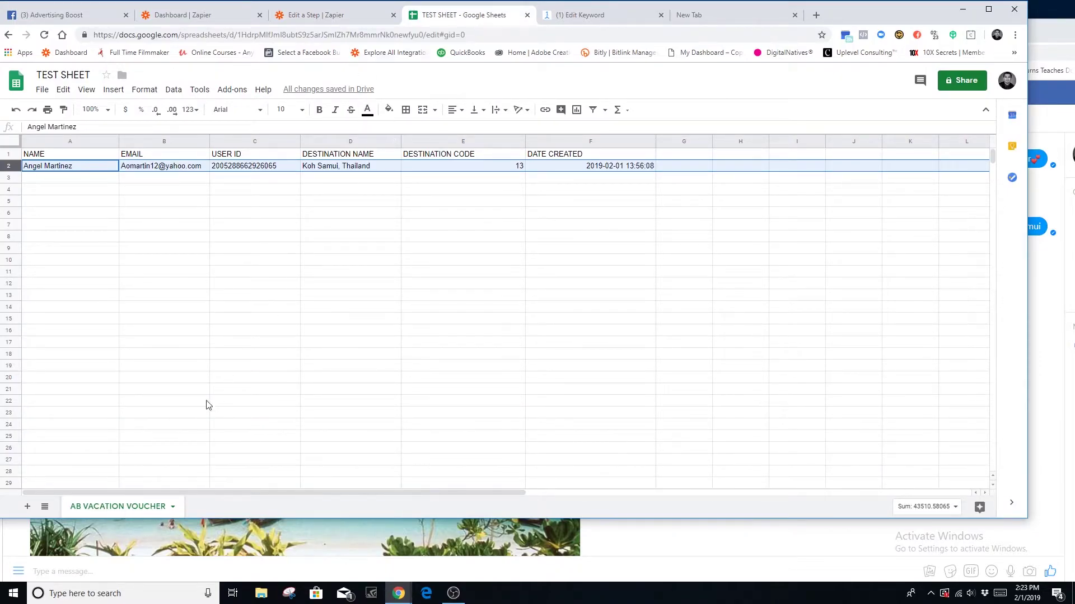
# - Keep AB VACATION VOUCHER as the worksheet and reopen the worksheet list
pyautogui.click(348, 17)
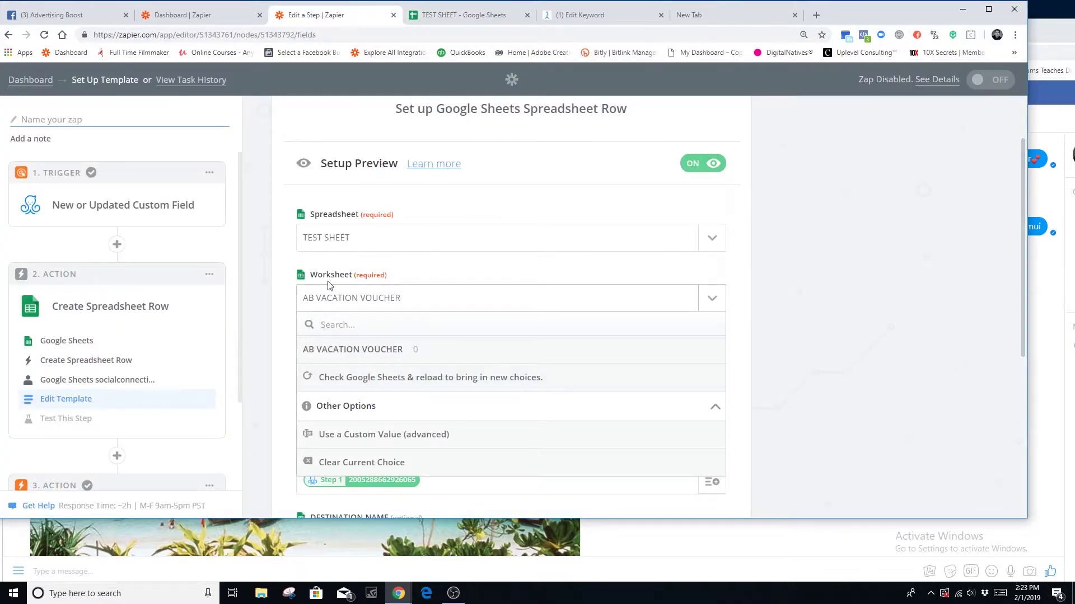
pyautogui.click(370, 352)
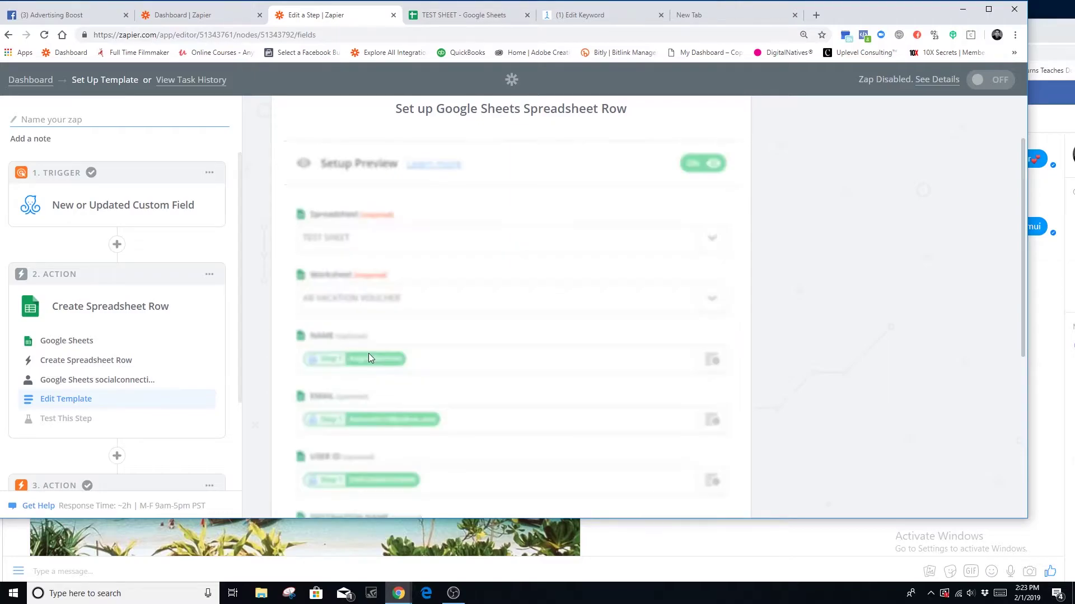
pyautogui.scroll(-1, 635, 388)
pyautogui.scroll(-5, 560, 425)
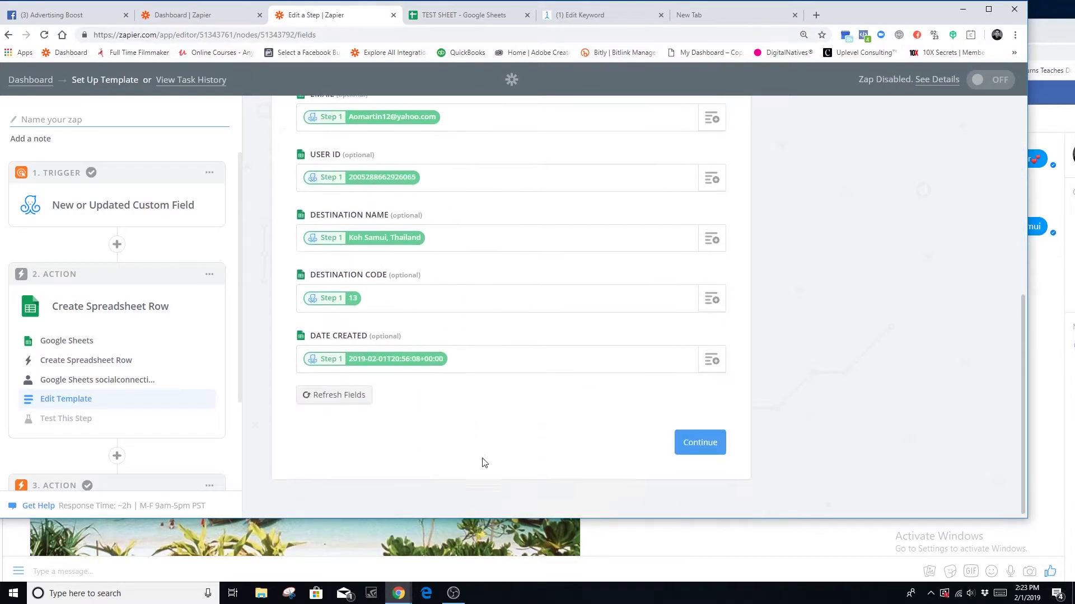
pyautogui.scroll(6, 612, 448)
pyautogui.click(713, 281)
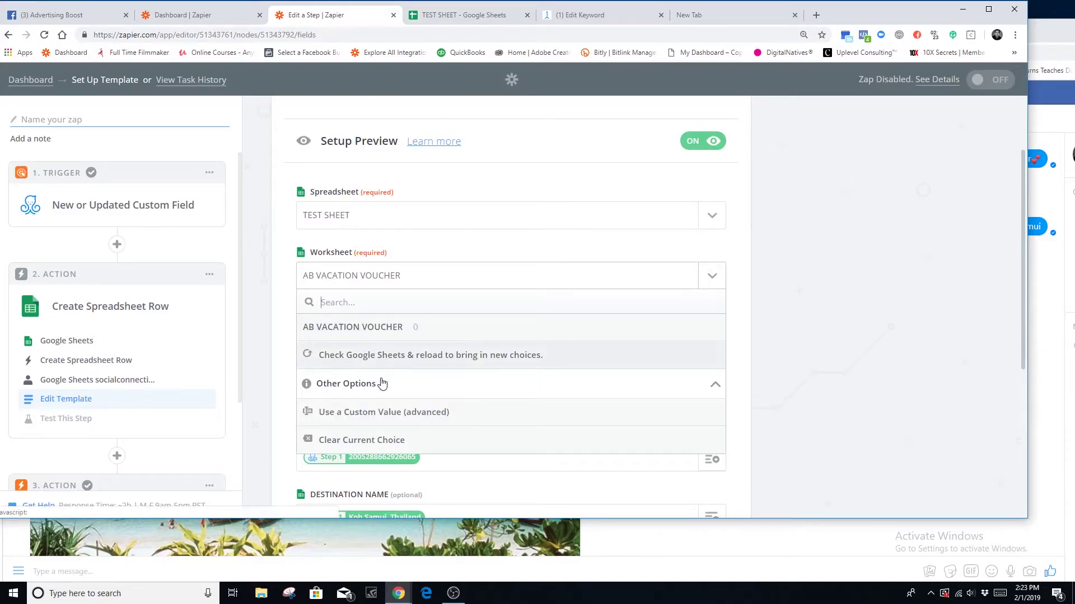
# - Try Client KickOff Form (Responses) with its Form Responses 1 worksheet as the target
pyautogui.click(705, 222)
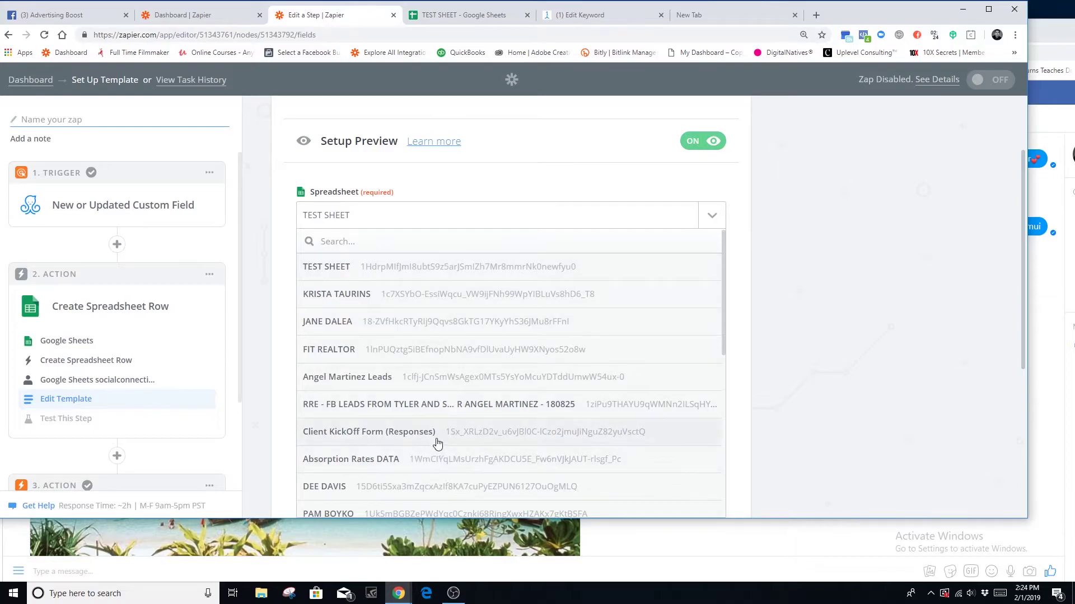
pyautogui.click(437, 441)
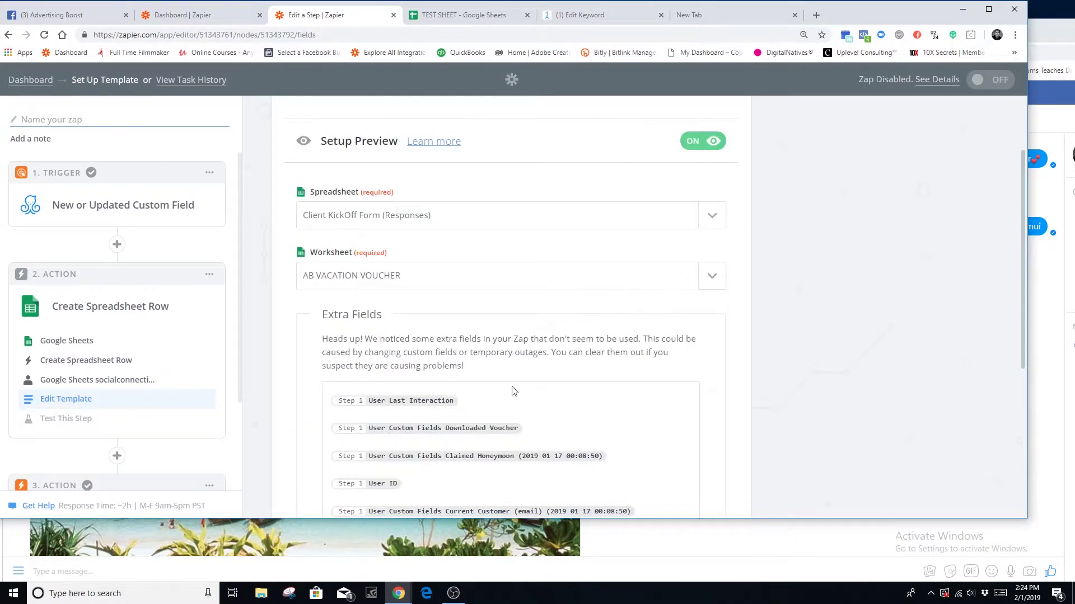
pyautogui.scroll(-6, 514, 390)
pyautogui.scroll(4, 420, 396)
pyautogui.click(711, 164)
pyautogui.click(448, 216)
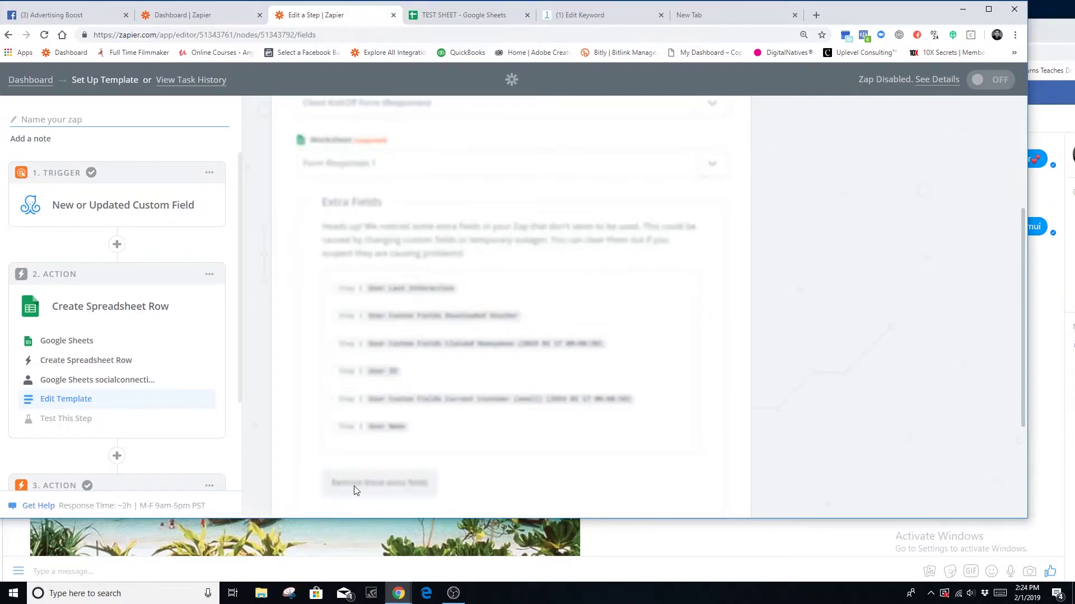
pyautogui.scroll(-10, 350, 448)
pyautogui.scroll(5, 417, 451)
pyautogui.scroll(8, 473, 454)
# - Set the target back to TEST SHEET's AB VACATION VOUCHER worksheet
pyautogui.click(711, 314)
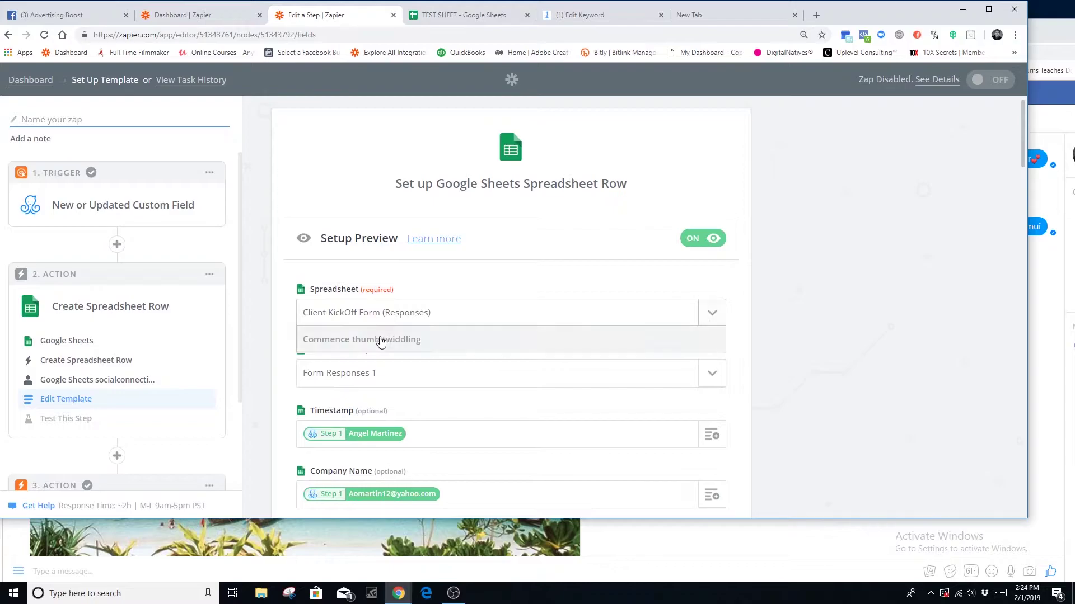
pyautogui.click(343, 365)
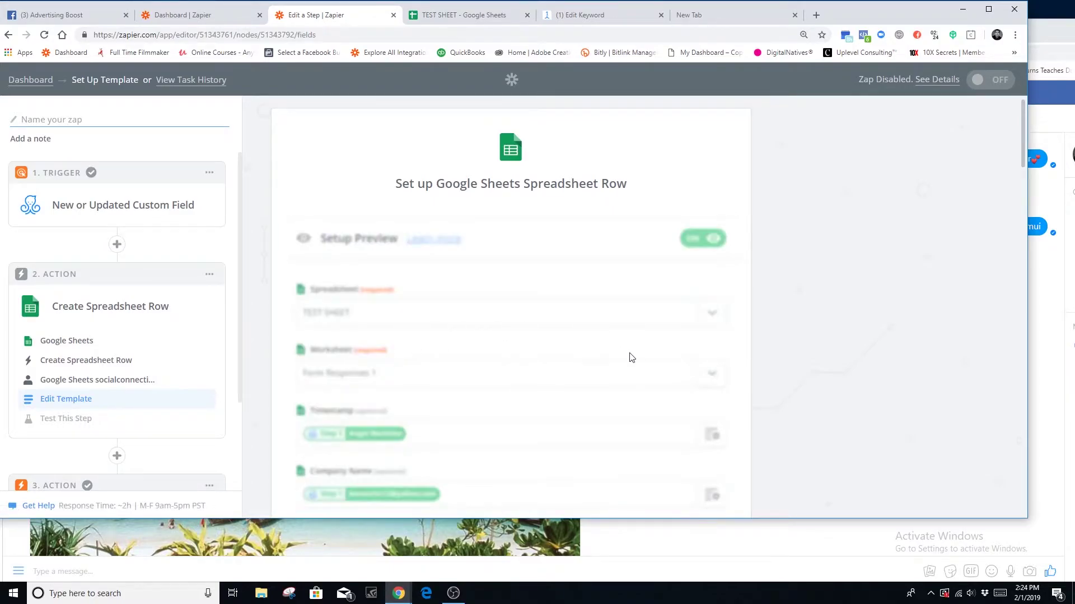
pyautogui.scroll(-3, 623, 355)
pyautogui.click(711, 205)
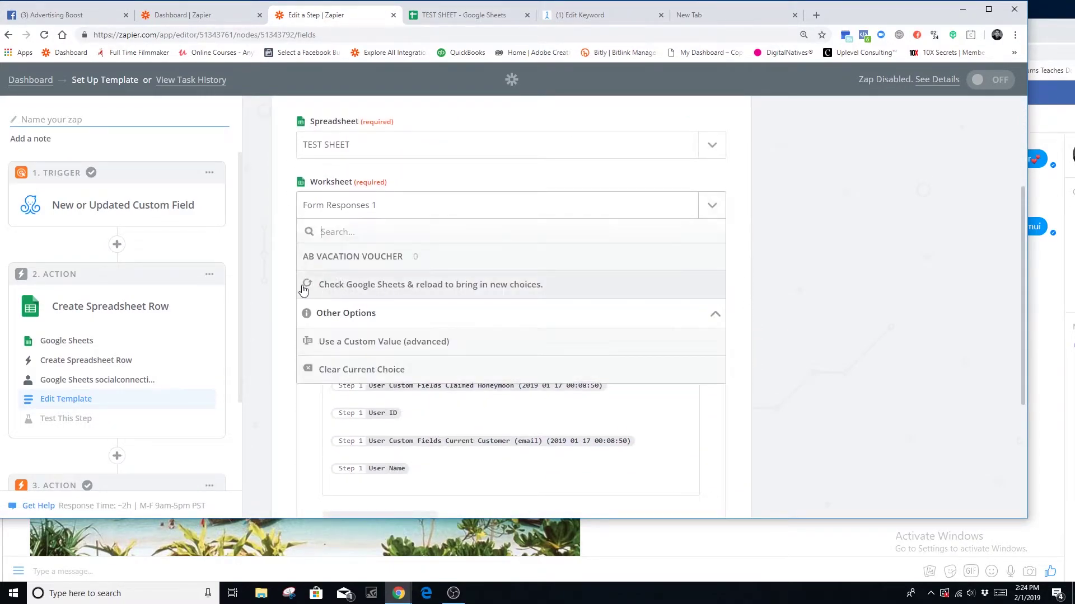
pyautogui.click(351, 257)
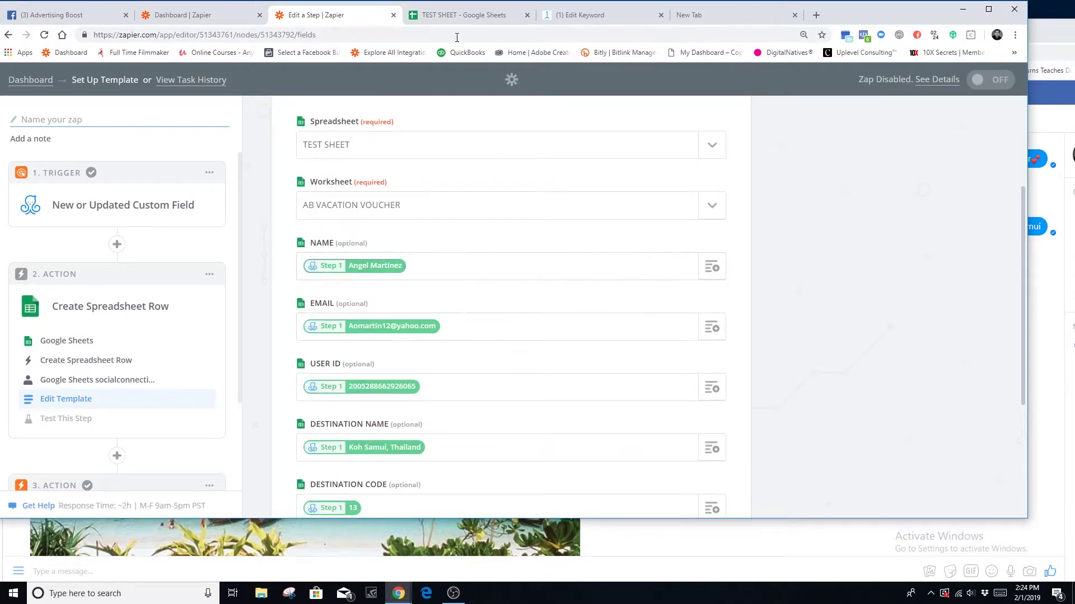
# - Compare the Zapier columns against TEST SHEET's logged row
pyautogui.click(457, 14)
pyautogui.click(104, 230)
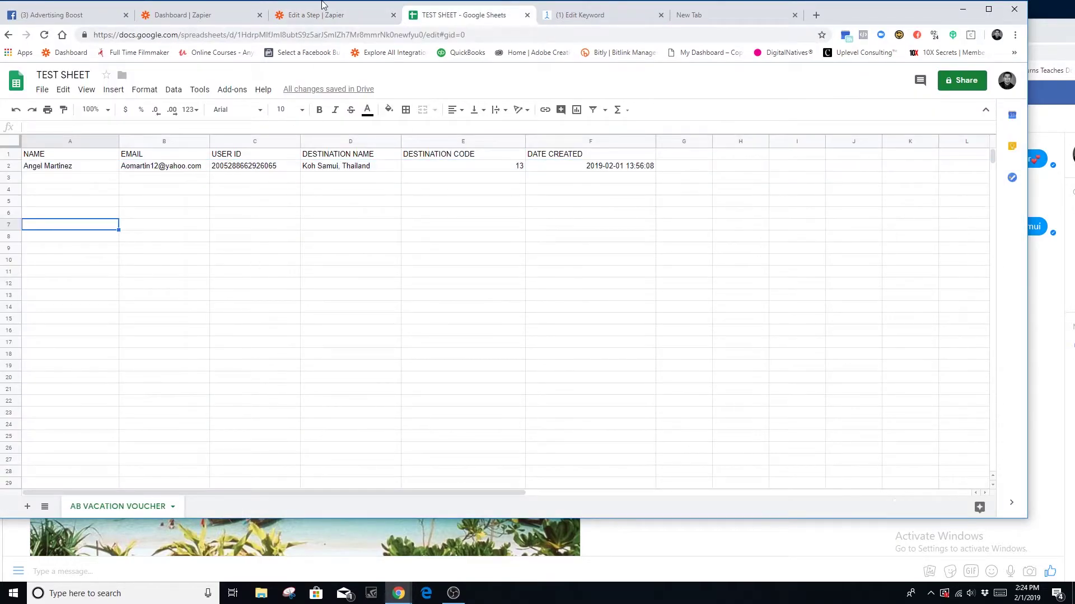
pyautogui.click(327, 14)
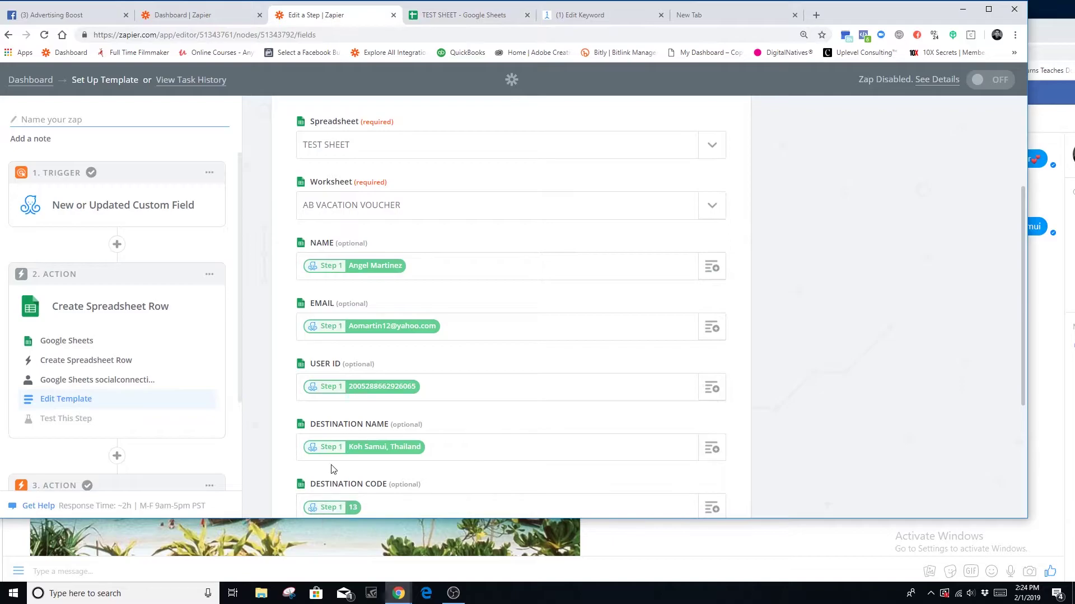
pyautogui.scroll(-3, 335, 278)
pyautogui.scroll(5, 368, 329)
pyautogui.click(462, 15)
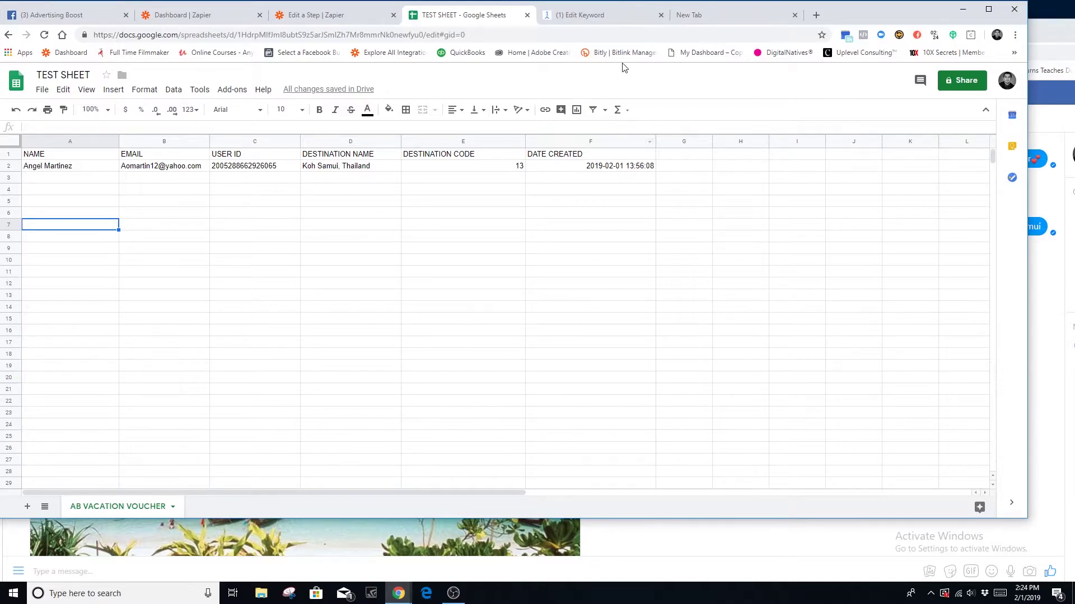
pyautogui.click(592, 16)
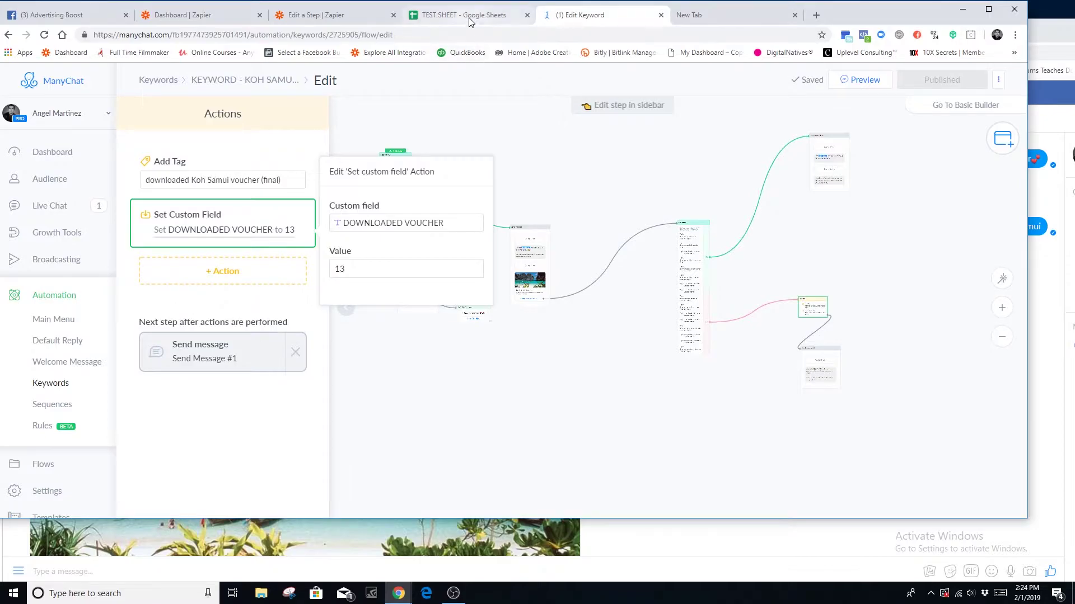
pyautogui.click(465, 15)
pyautogui.click(330, 15)
pyautogui.scroll(-2, 528, 394)
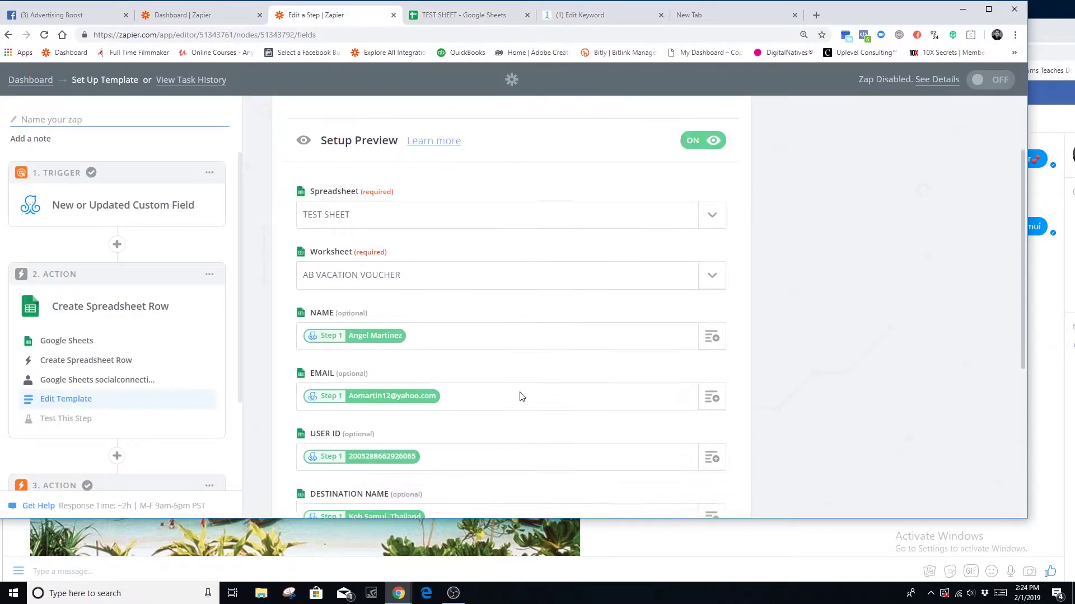
# - Clear the mapped values from NAME, EMAIL, USER ID, DESTINATION NAME, DESTINATION CODE and DATE CREATED
pyautogui.press('BackSpace')
pyautogui.click(469, 334)
pyautogui.press('BackSpace')
pyautogui.click(448, 389)
pyautogui.press('BackSpace')
pyautogui.scroll(-3, 451, 386)
pyautogui.click(455, 234)
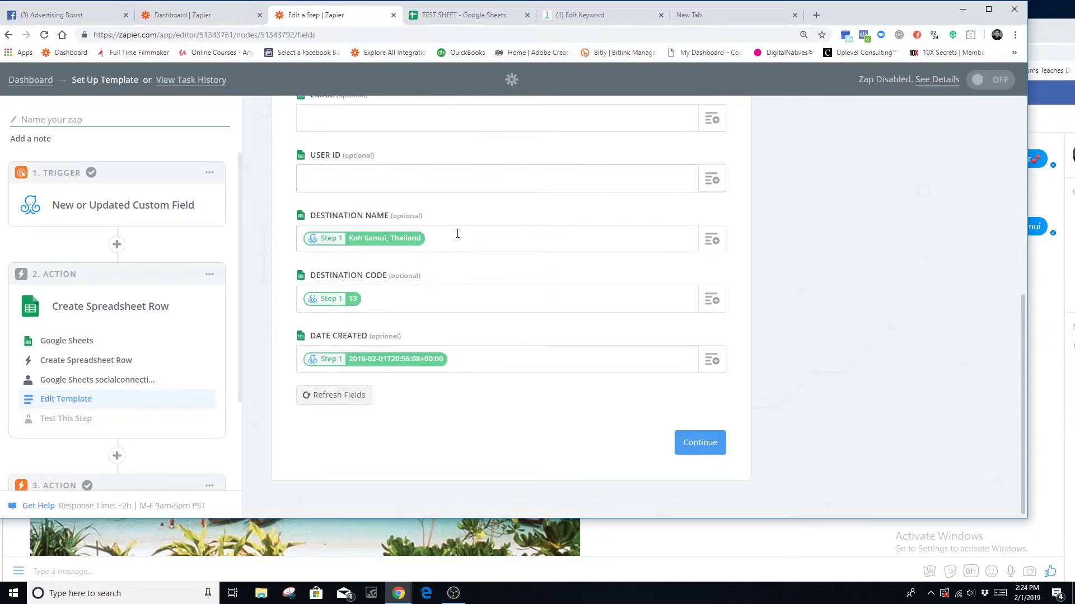
pyautogui.press('BackSpace')
pyautogui.click(386, 295)
pyautogui.press('BackSpace')
pyautogui.click(471, 356)
pyautogui.press('BackSpace')
pyautogui.scroll(4, 485, 357)
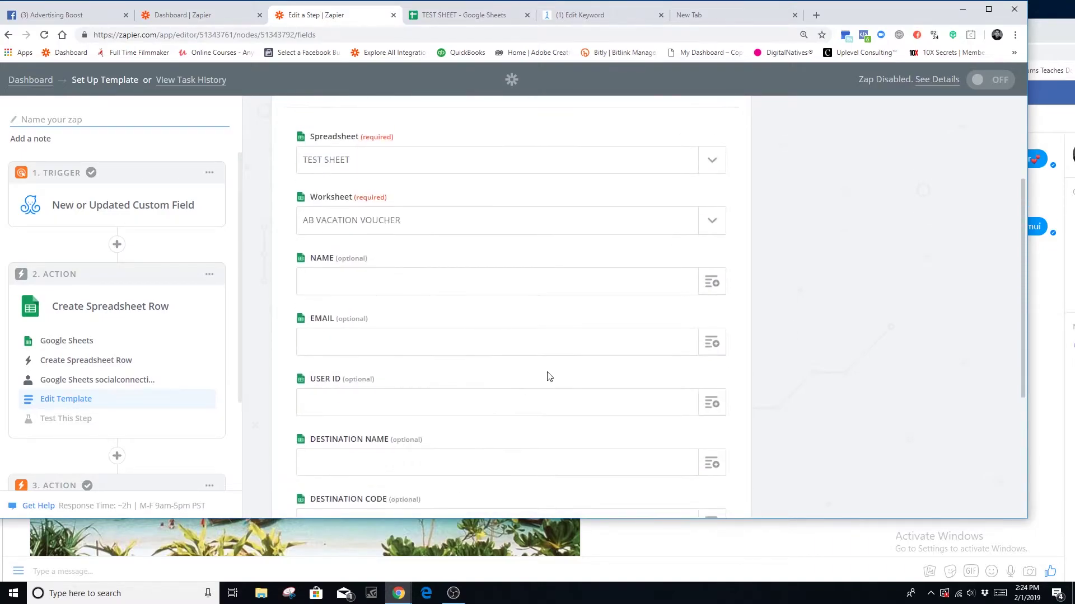
# - Map the subscriber's User Name from Step 1 into the NAME column
pyautogui.click(712, 283)
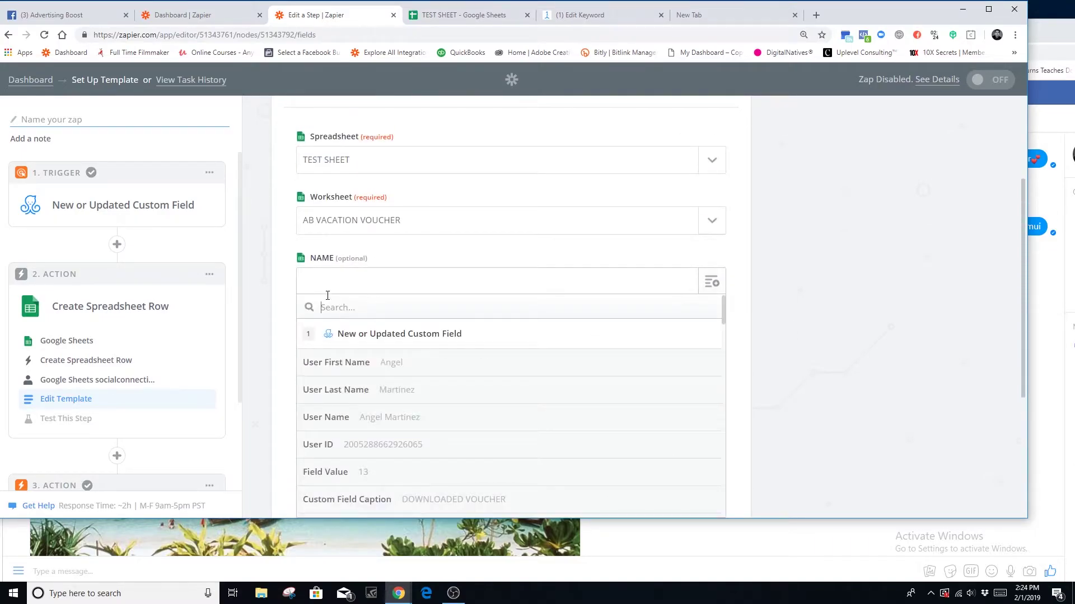
pyautogui.click(463, 270)
pyautogui.scroll(-2, 274, 259)
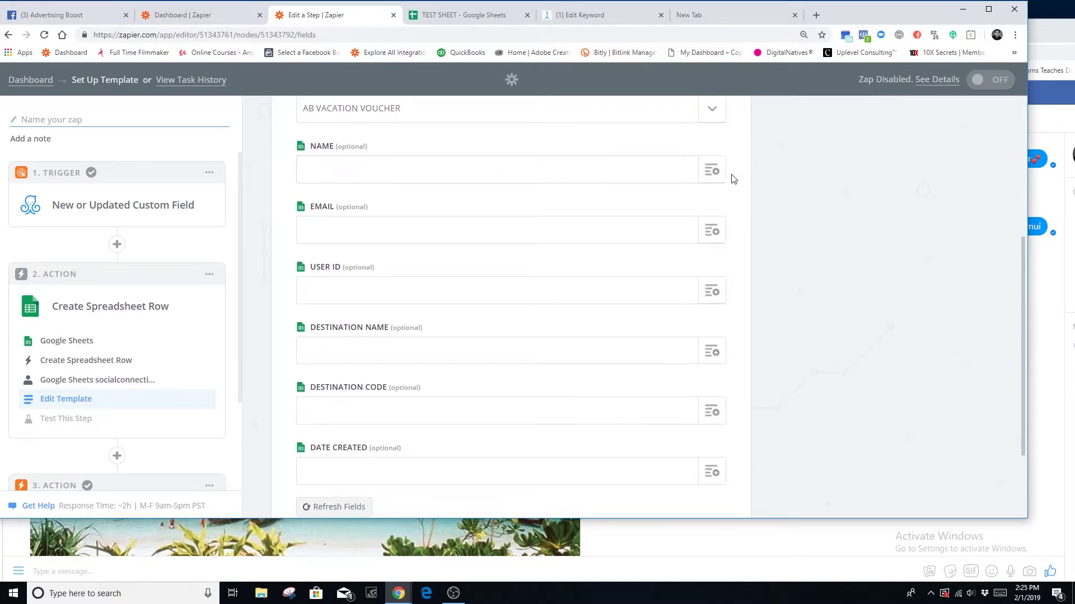
pyautogui.click(712, 170)
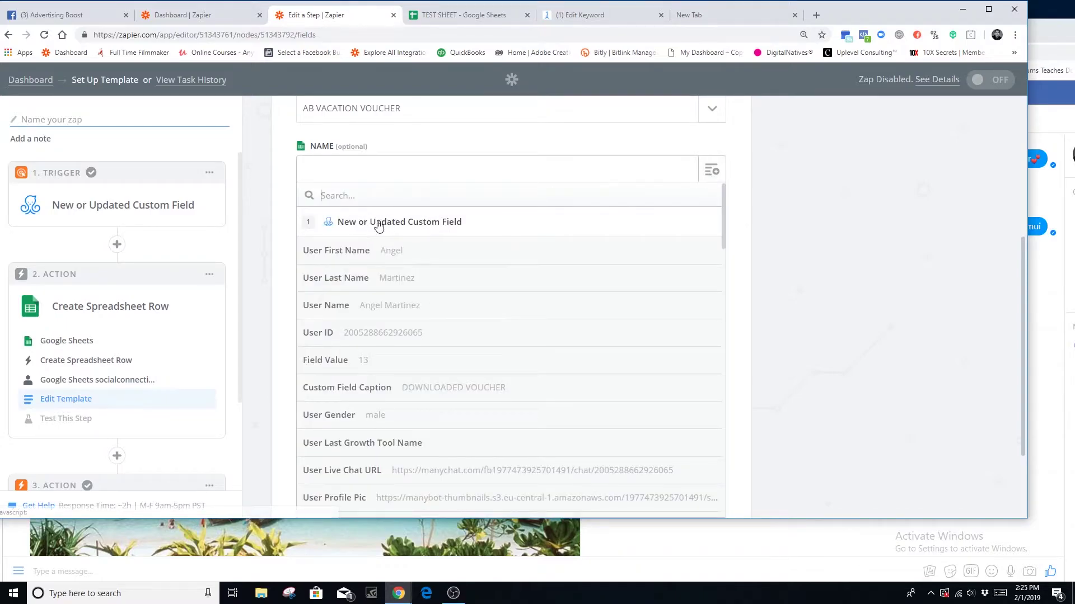
pyautogui.click(398, 317)
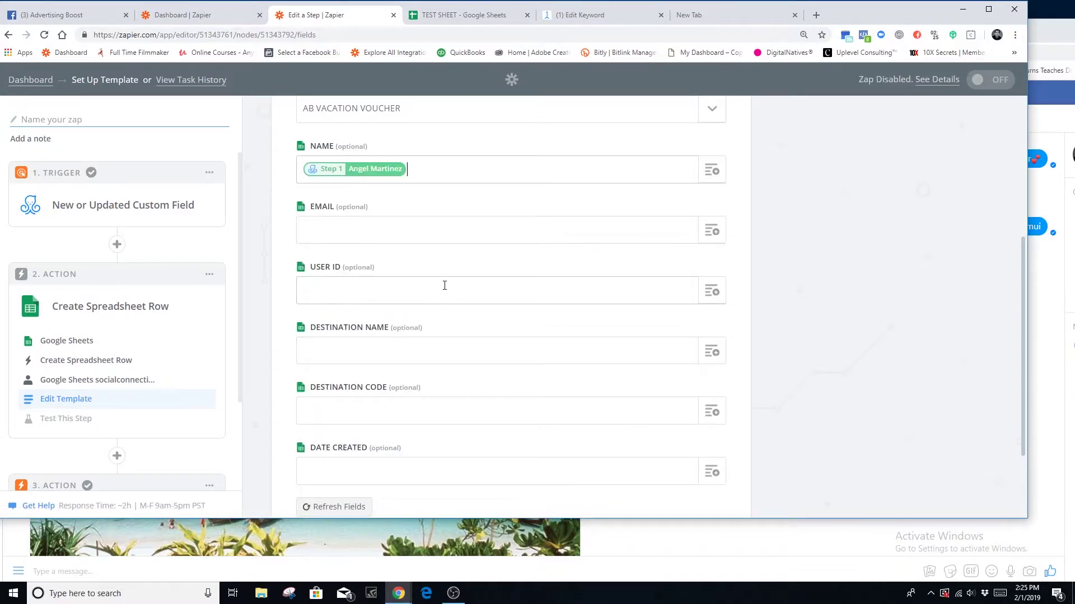
# - Map the Current Customer (email) custom field into the EMAIL column
pyautogui.click(711, 231)
pyautogui.scroll(-3, 288, 398)
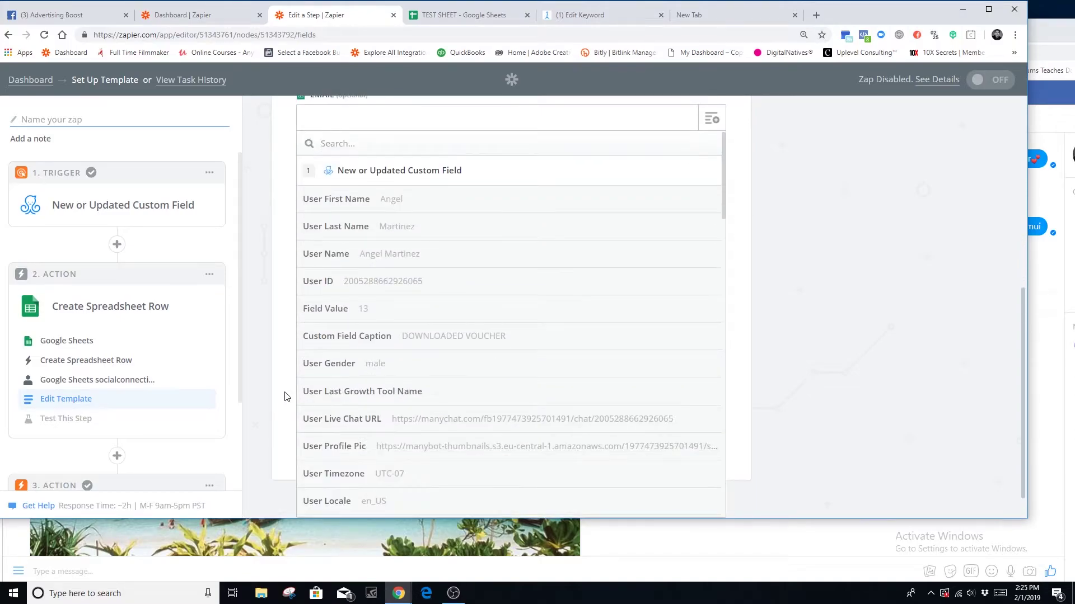
pyautogui.scroll(-8, 546, 439)
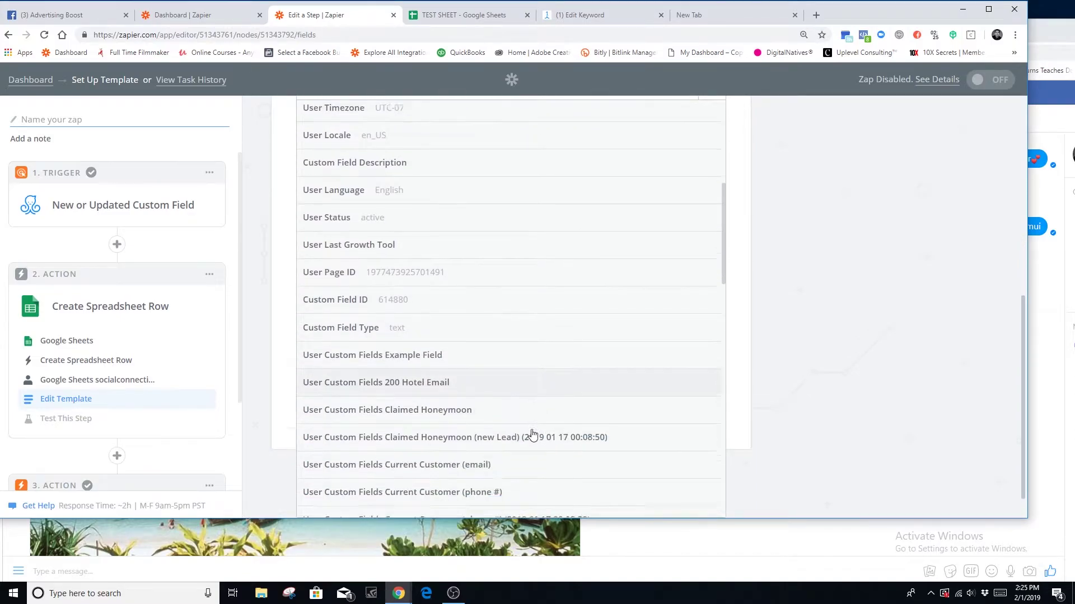
pyautogui.scroll(-15, 532, 431)
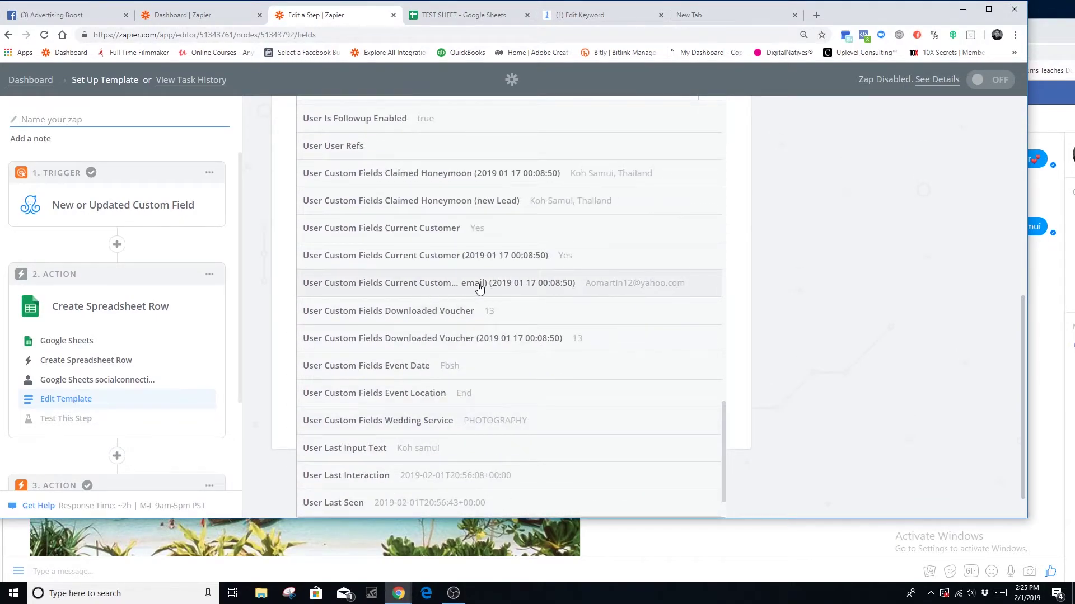
pyautogui.click(421, 288)
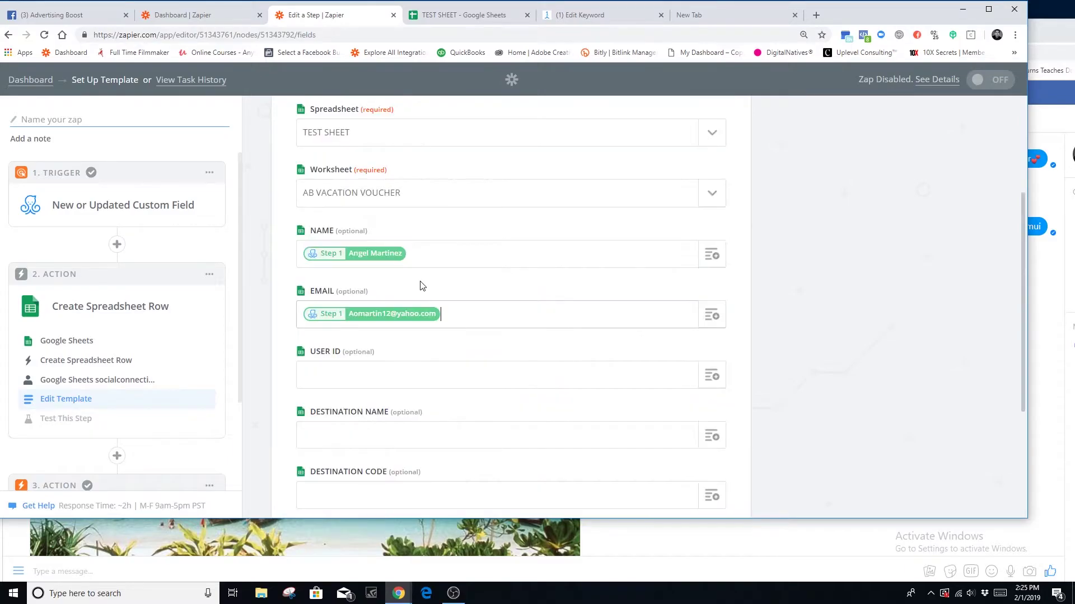
pyautogui.click(582, 15)
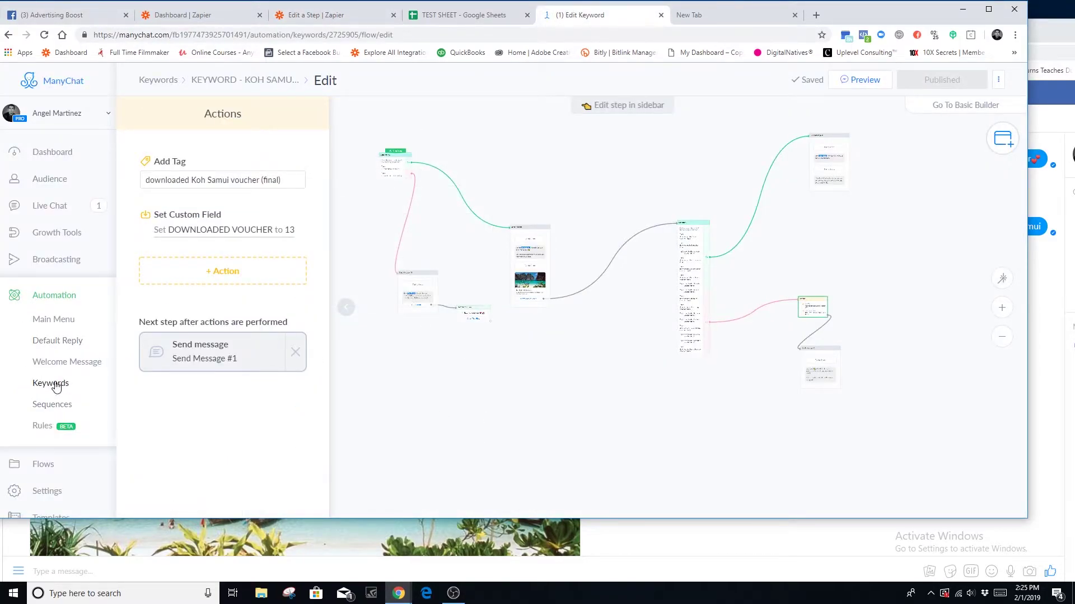
# - Open the OFFLINE CUSTOMER TEST flow in the TEST folder for editing
pyautogui.click(43, 465)
pyautogui.click(552, 158)
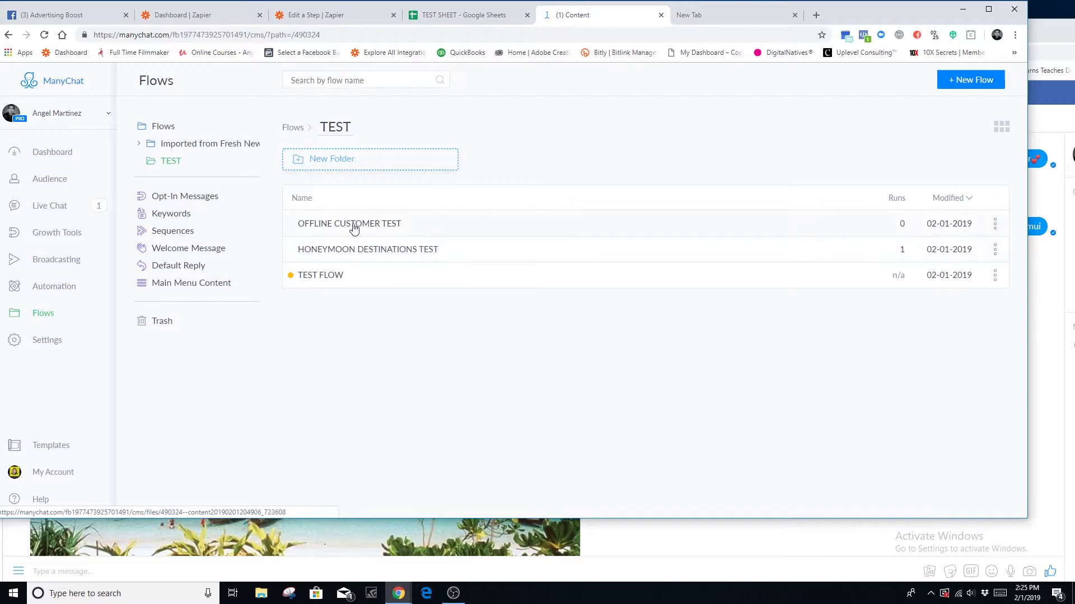
pyautogui.click(368, 222)
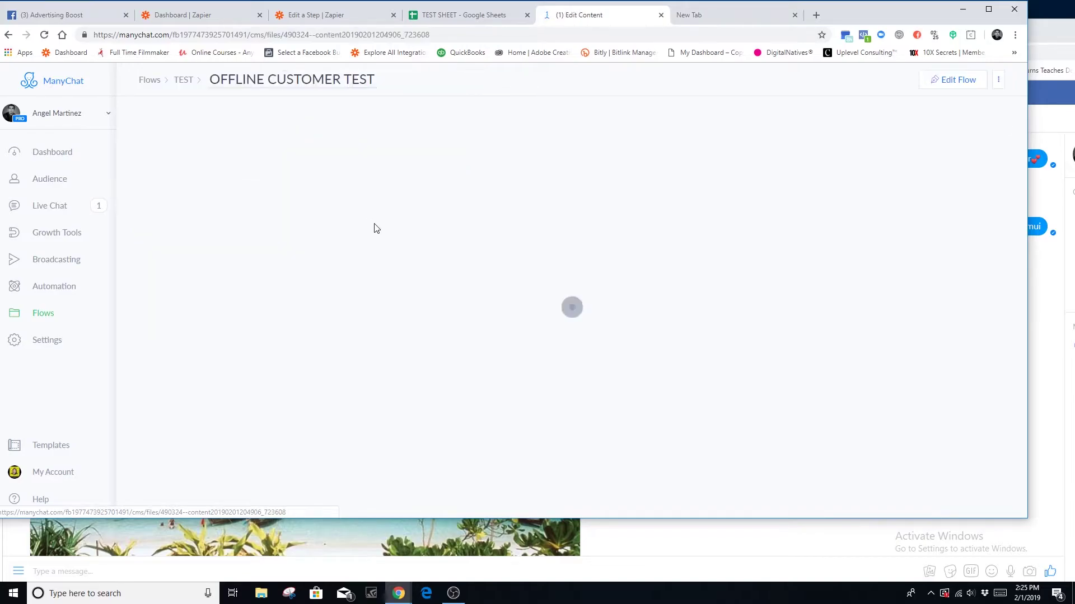
pyautogui.click(956, 79)
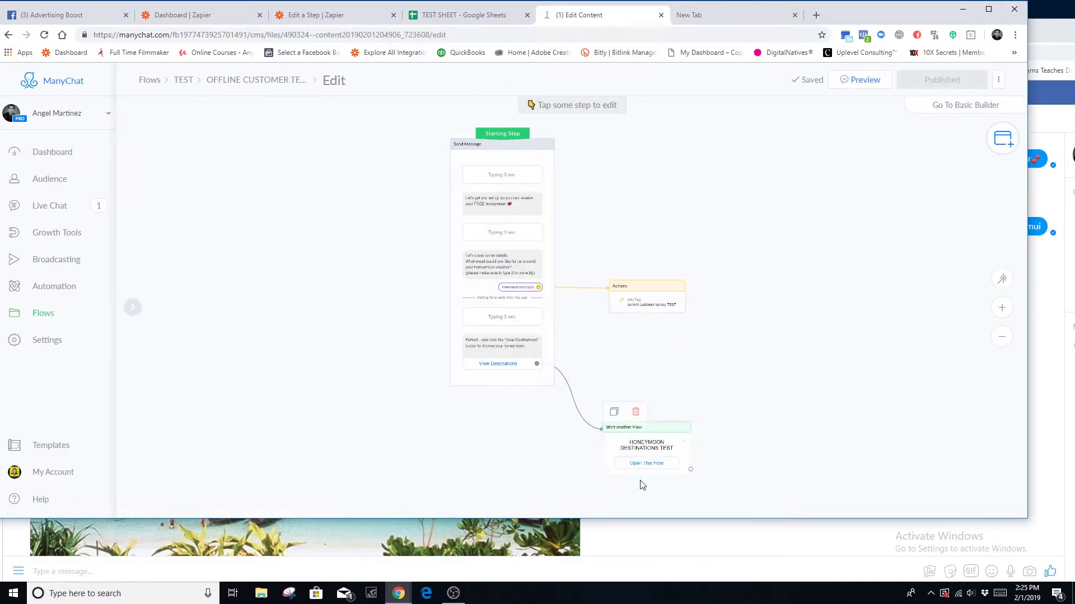
# - Open the email-question message and review the custom fields available for saving its reply
pyautogui.click(519, 278)
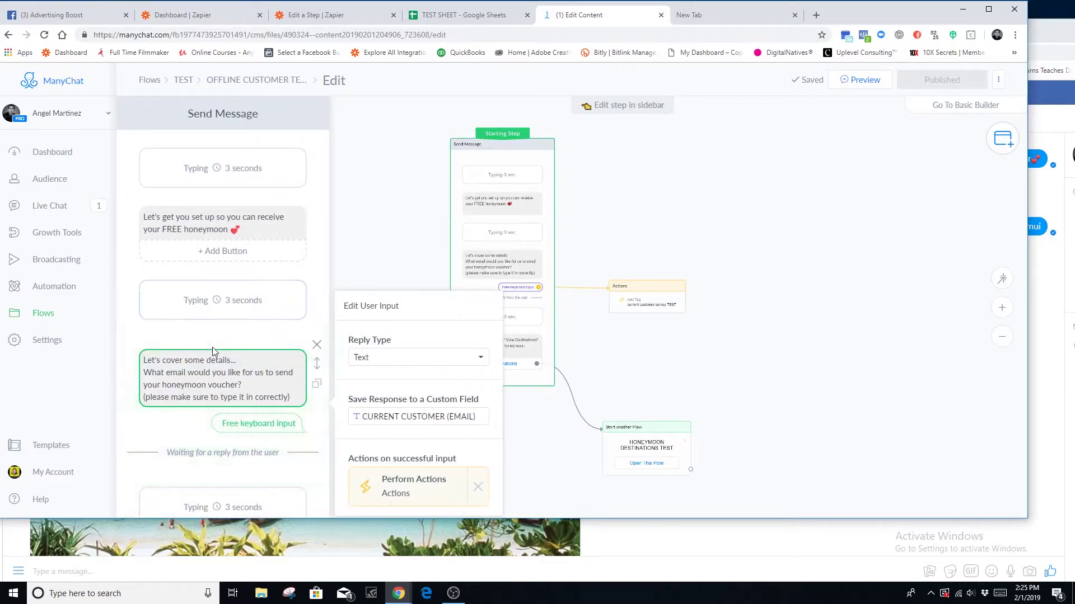
pyautogui.scroll(-1, 227, 336)
pyautogui.click(159, 251)
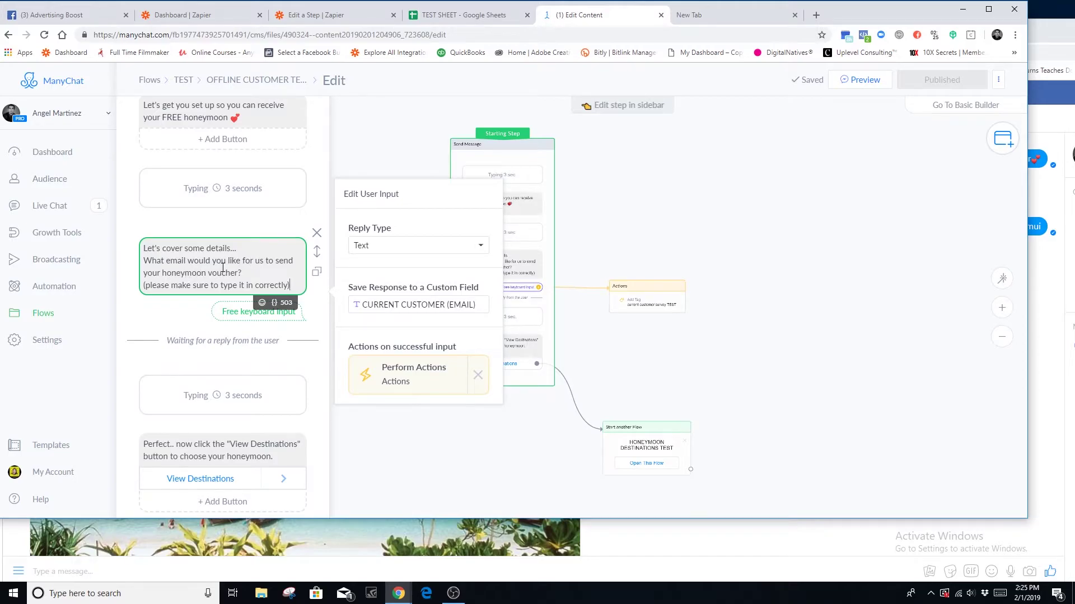
pyautogui.click(419, 307)
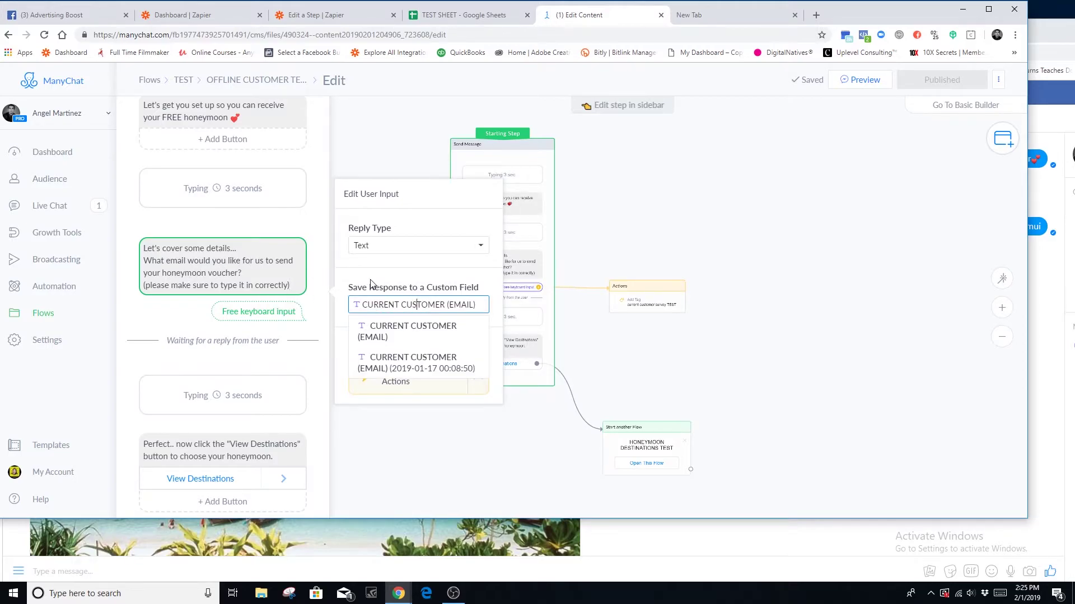
pyautogui.click(297, 292)
pyautogui.scroll(-5, 227, 447)
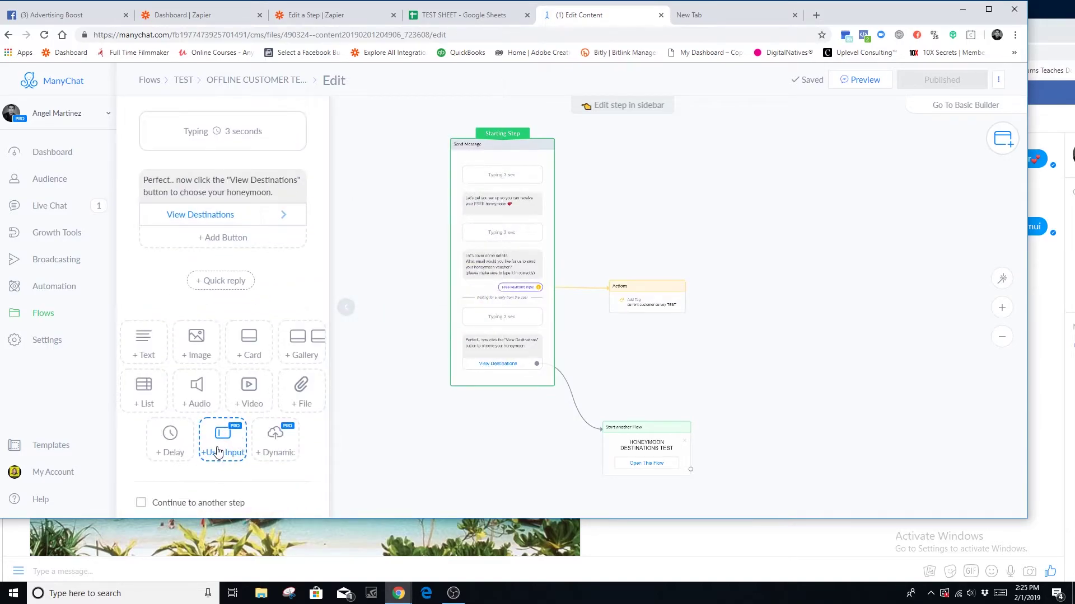
pyautogui.scroll(3, 222, 460)
pyautogui.scroll(3, 259, 456)
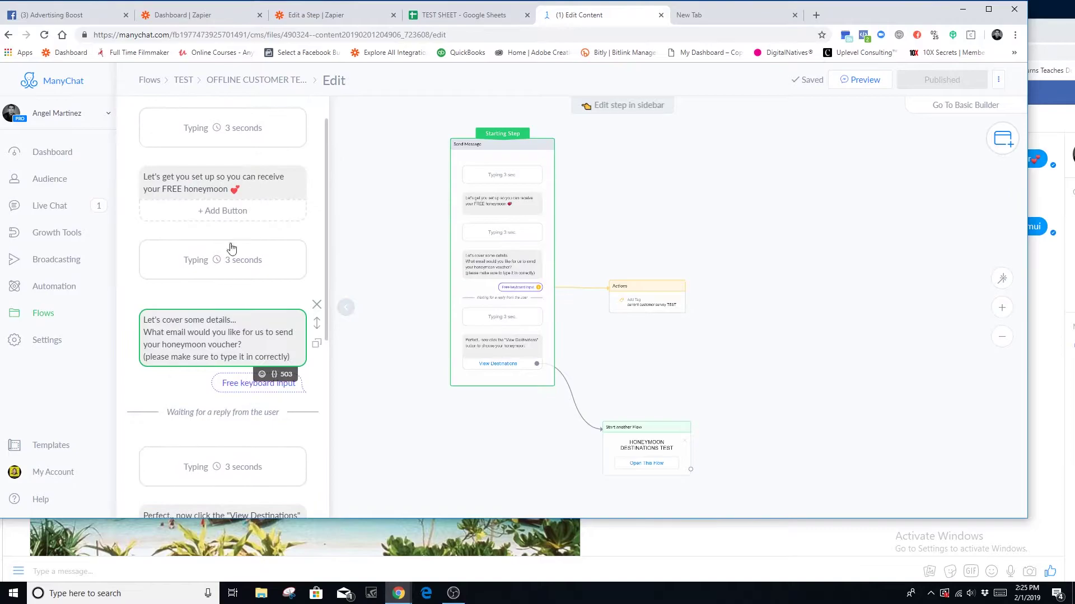
pyautogui.scroll(-5, 168, 414)
# - Add an empty text block to the message, then delete it
pyautogui.click(143, 399)
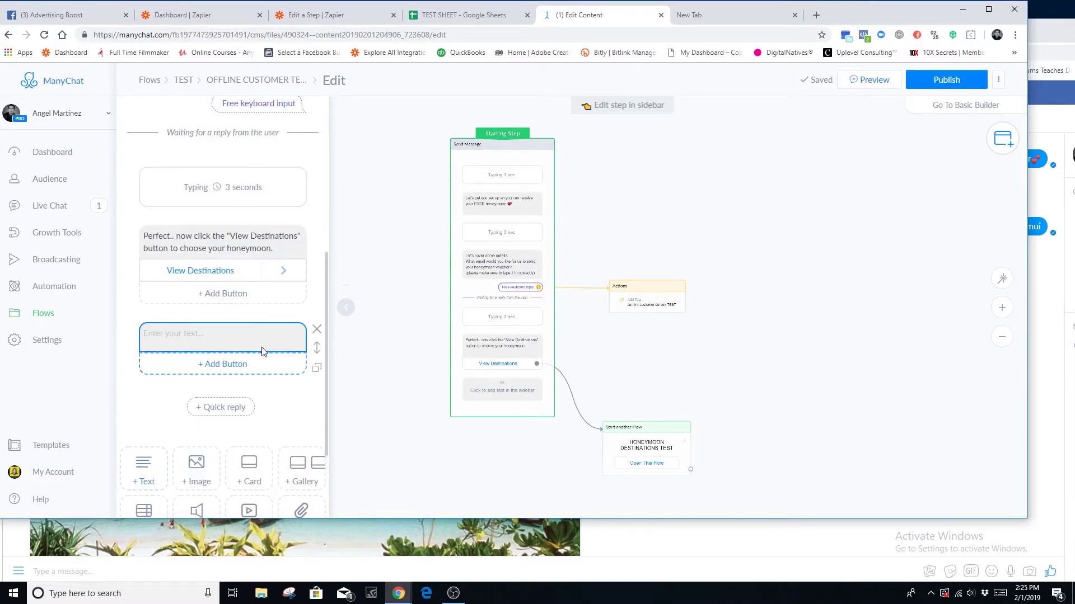
pyautogui.scroll(-2, 285, 403)
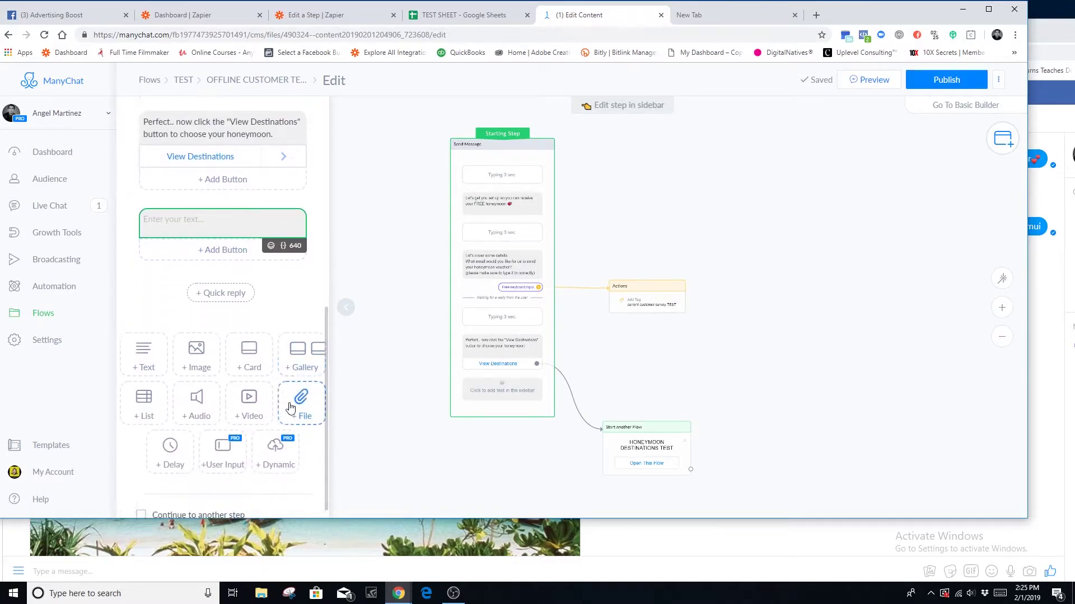
pyautogui.click(317, 202)
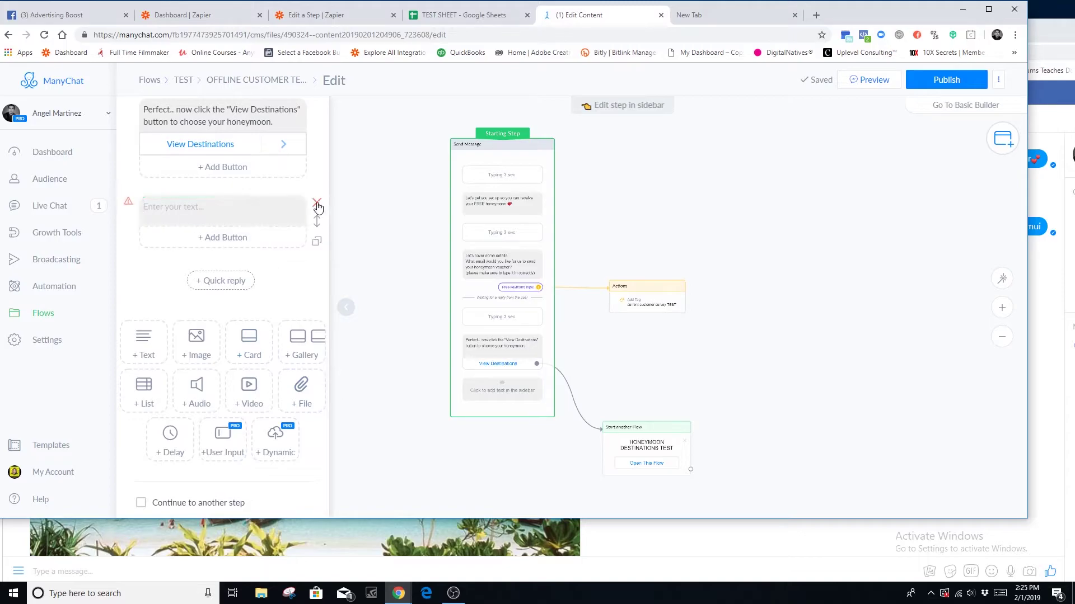
pyautogui.scroll(5, 286, 350)
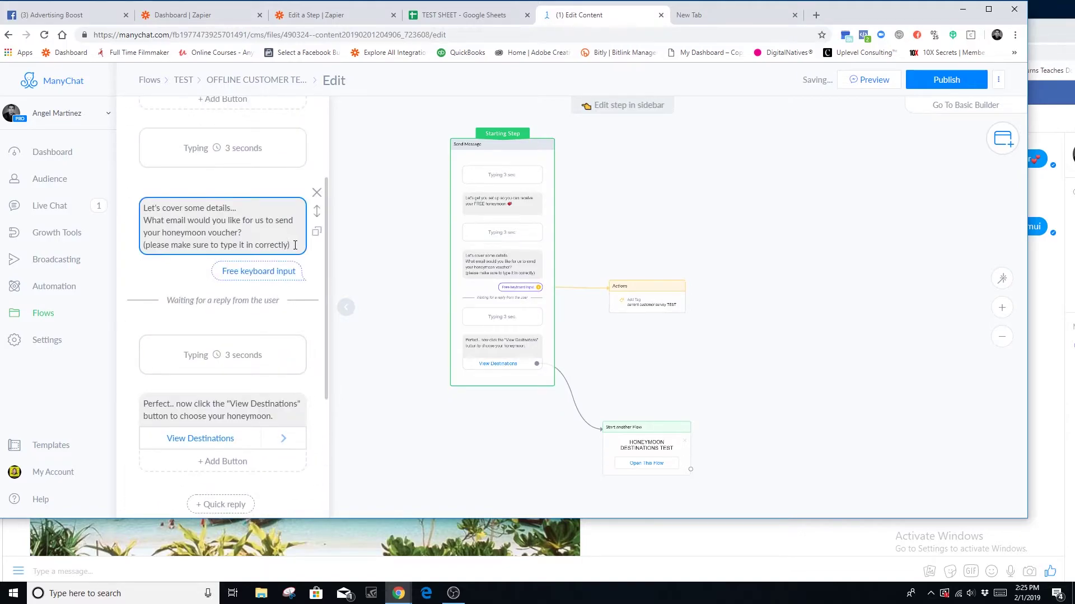
# - Keep CURRENT CUSTOMER (EMAIL) as the field storing the email question's free-input reply
pyautogui.click(259, 270)
pyautogui.scroll(-4, 230, 414)
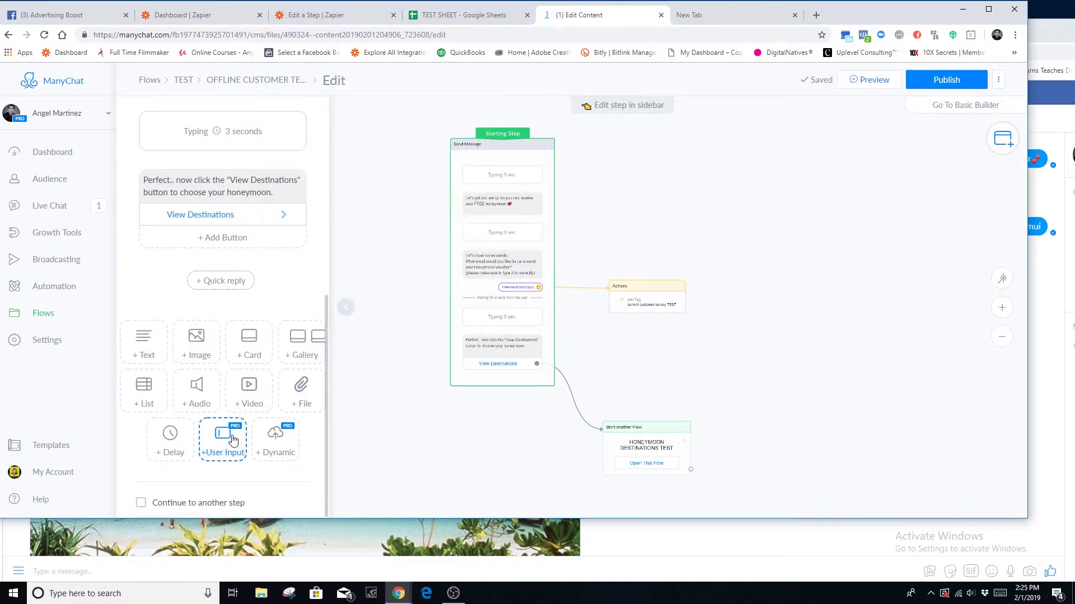
pyautogui.scroll(4, 238, 443)
pyautogui.click(281, 248)
pyautogui.click(298, 245)
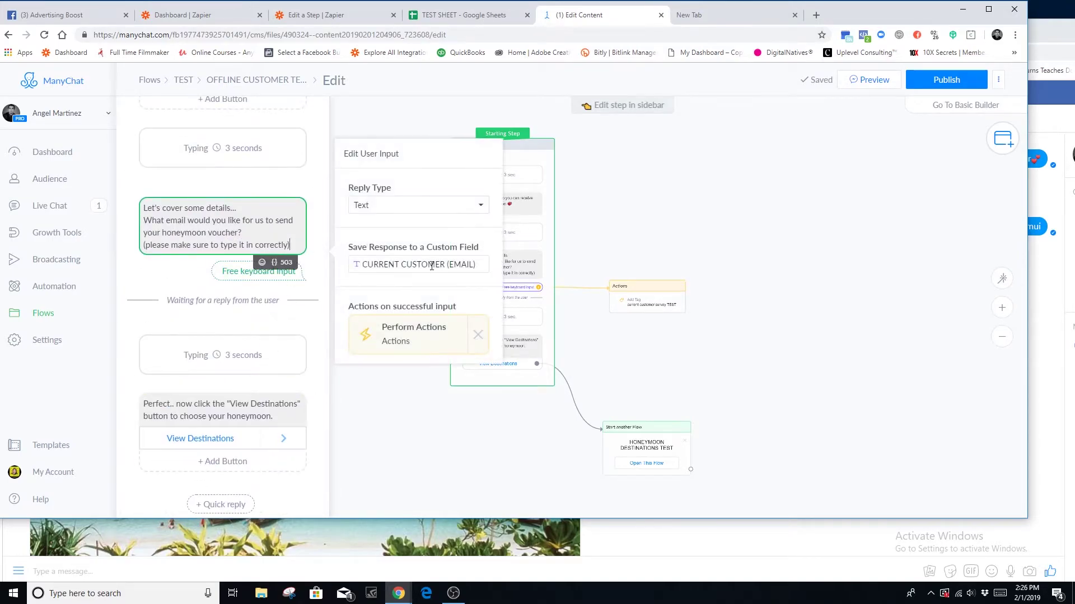
pyautogui.click(479, 264)
pyautogui.click(379, 271)
pyautogui.click(401, 266)
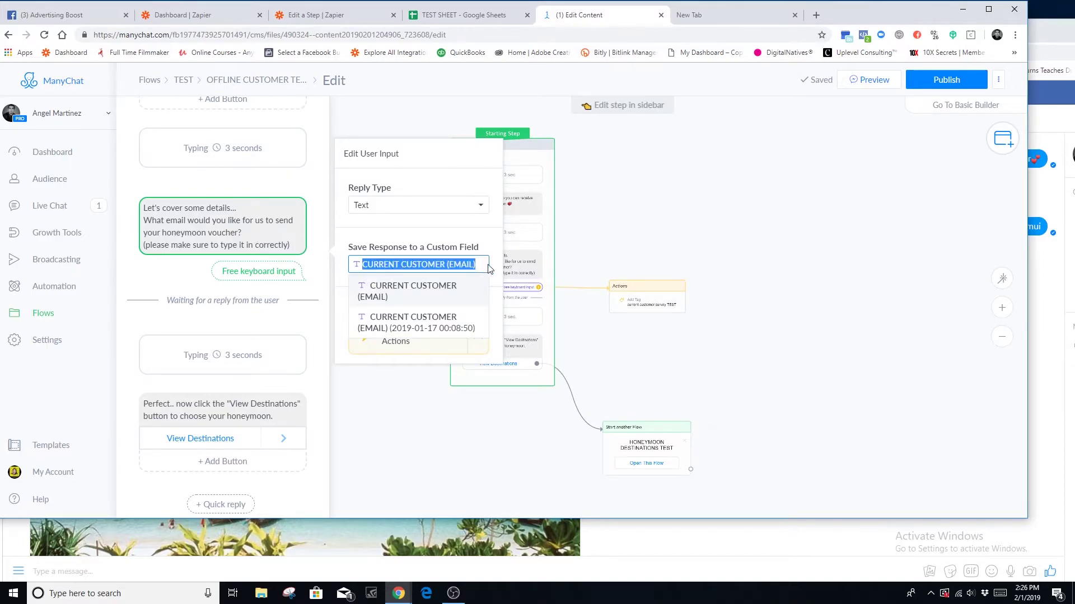
pyautogui.click(308, 264)
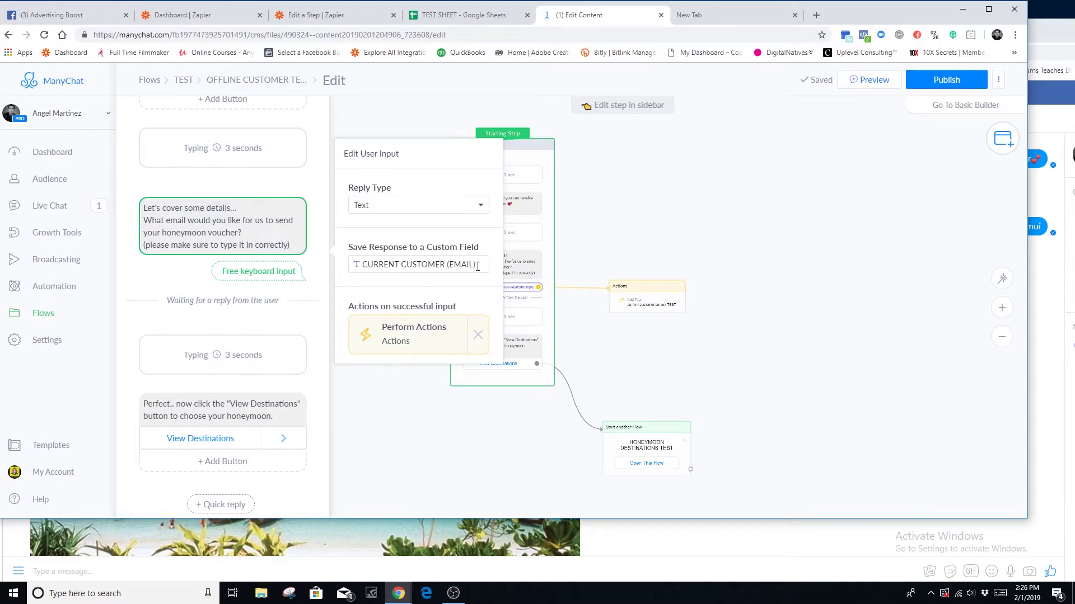
pyautogui.click(311, 292)
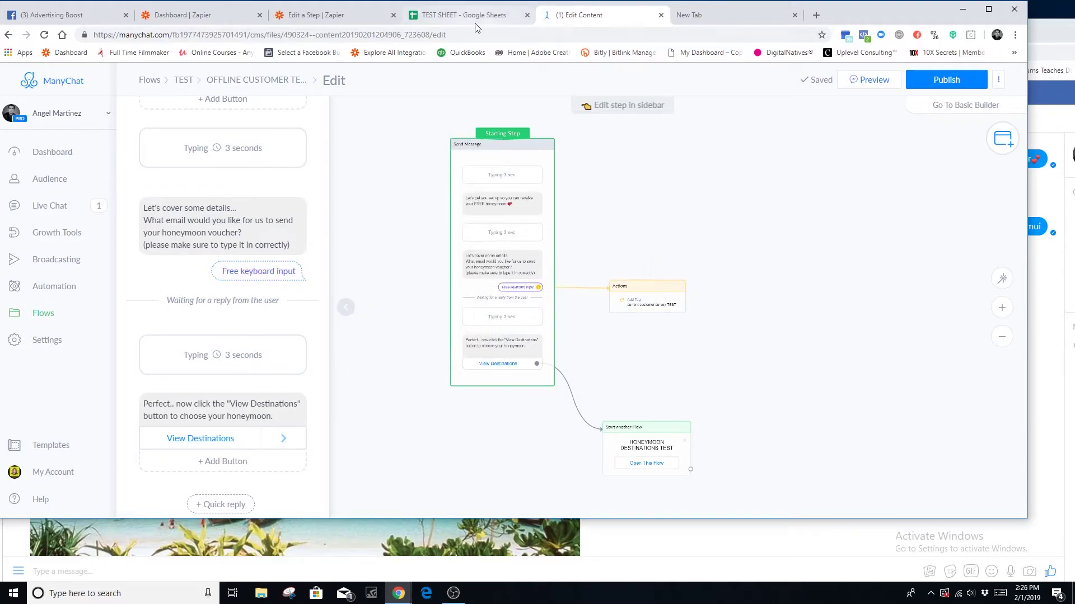
pyautogui.click(473, 15)
# - Map Current Customer (email) into EMAIL and the subscriber's User ID into USER ID
pyautogui.click(603, 21)
pyautogui.click(316, 15)
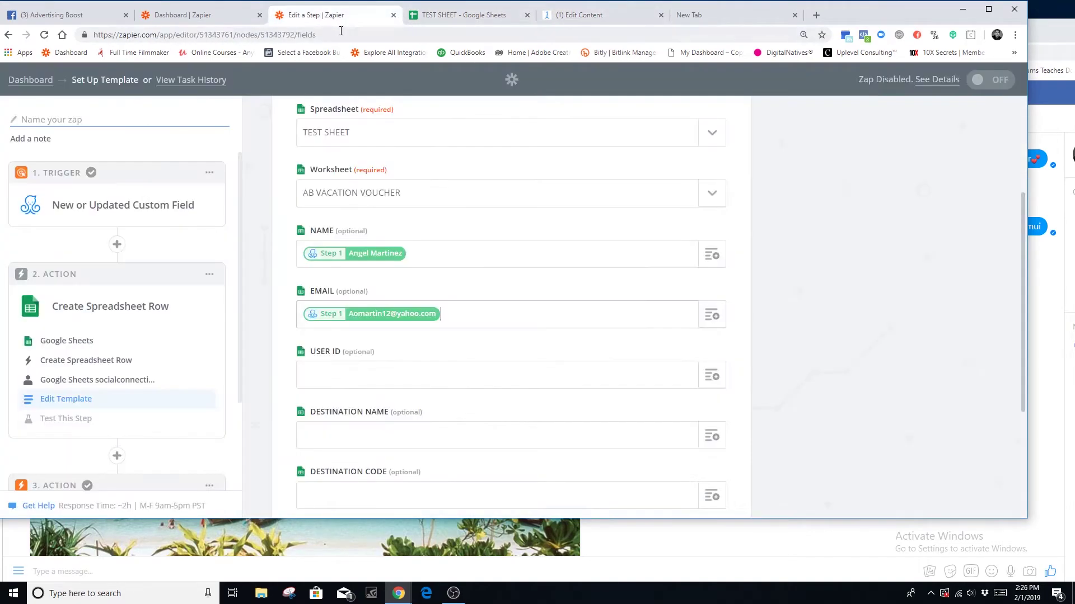
pyautogui.click(712, 317)
pyautogui.scroll(-10, 463, 430)
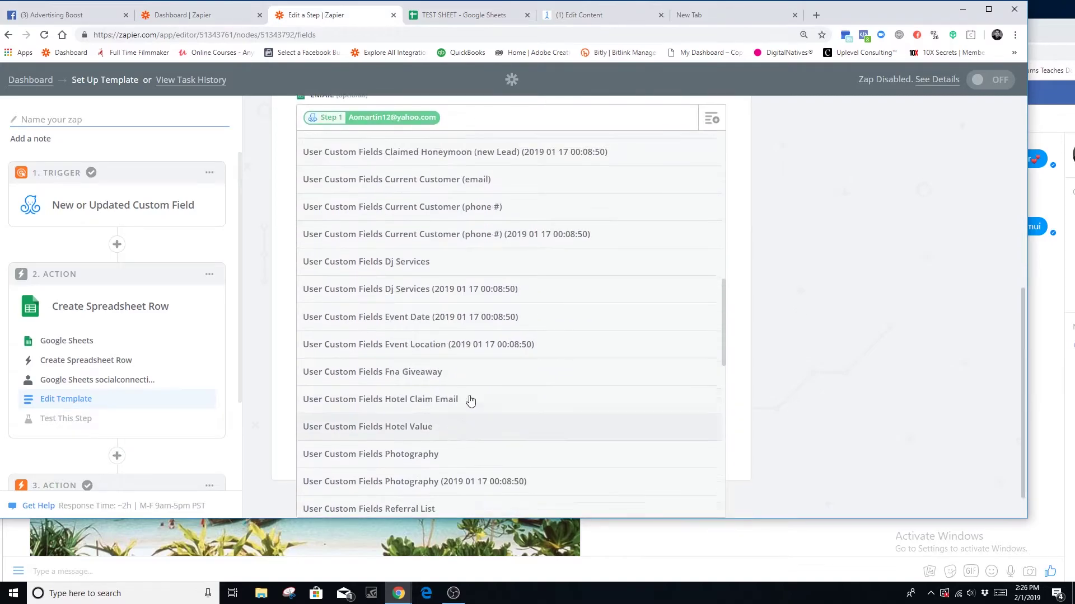
pyautogui.scroll(3, 470, 401)
pyautogui.scroll(-8, 510, 447)
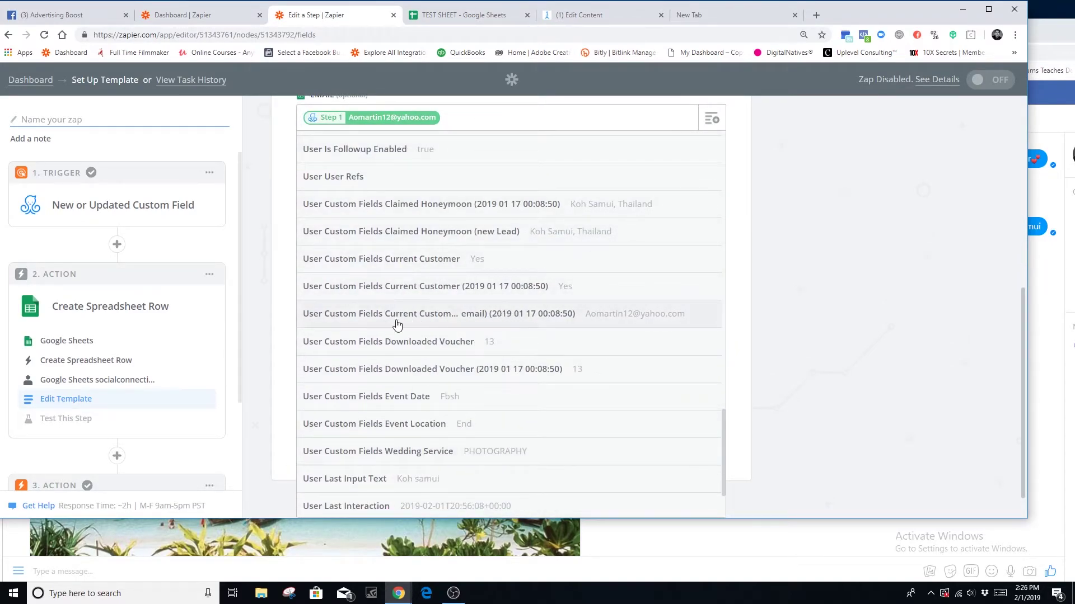
pyautogui.click(626, 318)
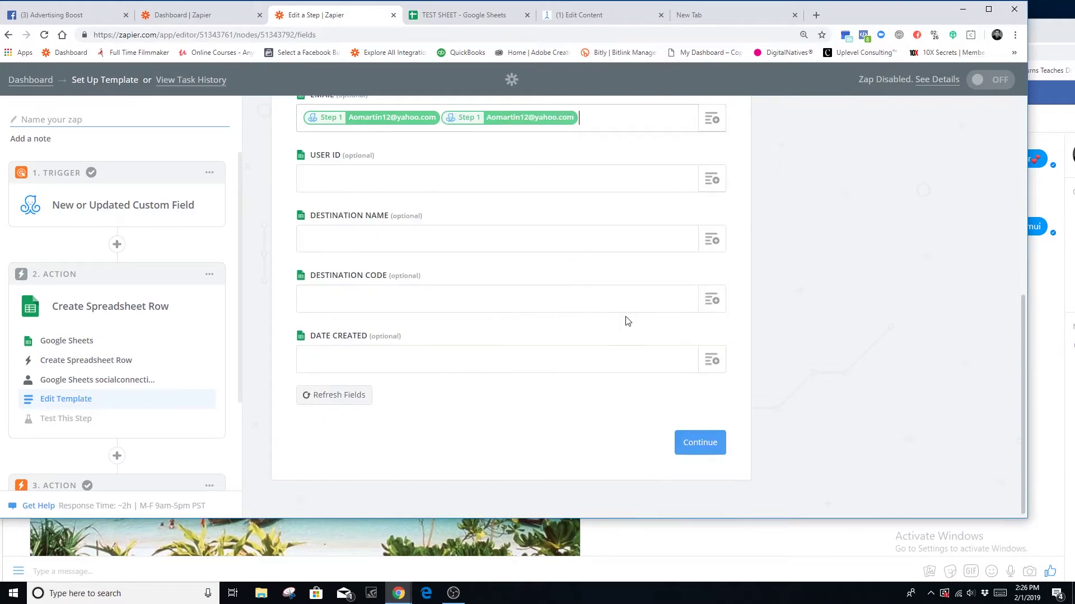
pyautogui.click(711, 235)
pyautogui.click(351, 402)
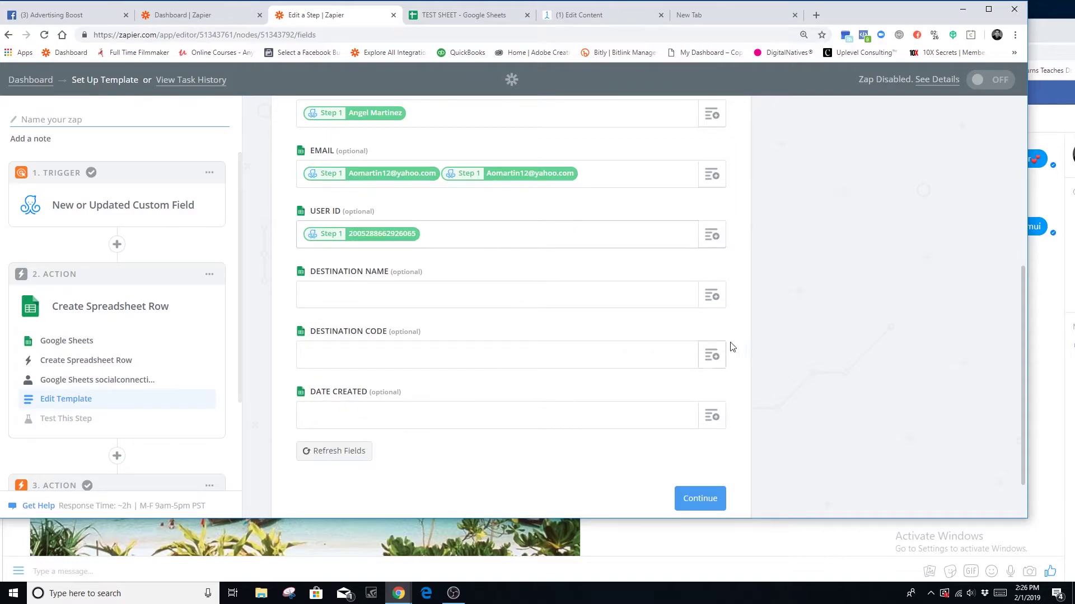
# - Map the Claimed Honeymoon field (Koh Samui, Thailand) into DESTINATION NAME
pyautogui.scroll(-2, 732, 347)
pyautogui.click(712, 236)
pyautogui.scroll(-3, 758, 408)
pyautogui.scroll(-6, 643, 420)
pyautogui.scroll(-10, 610, 411)
pyautogui.scroll(-2, 595, 411)
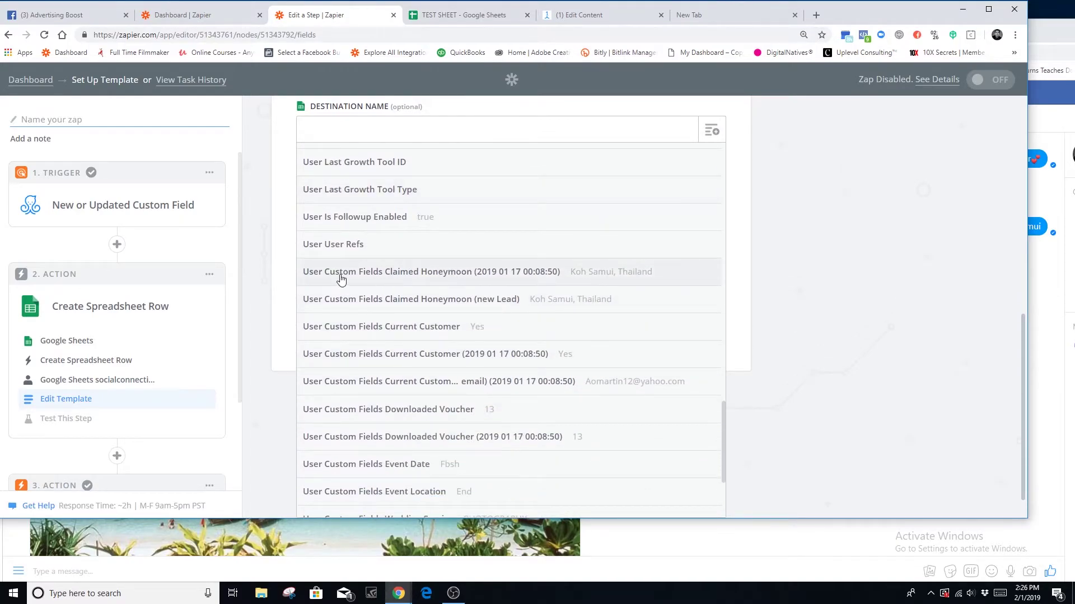
pyautogui.click(464, 276)
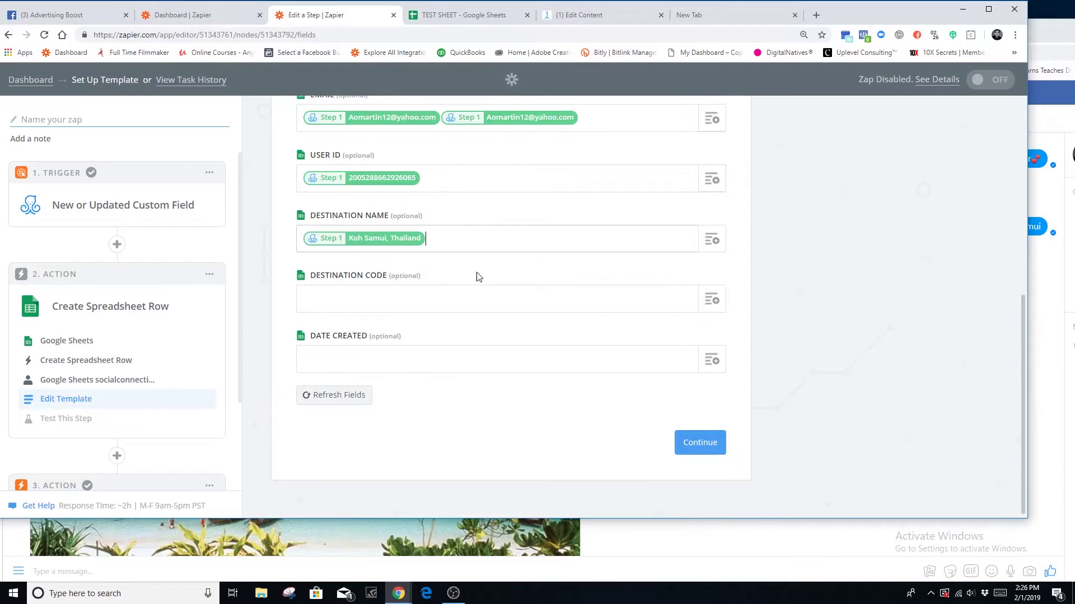
pyautogui.click(585, 16)
pyautogui.click(650, 444)
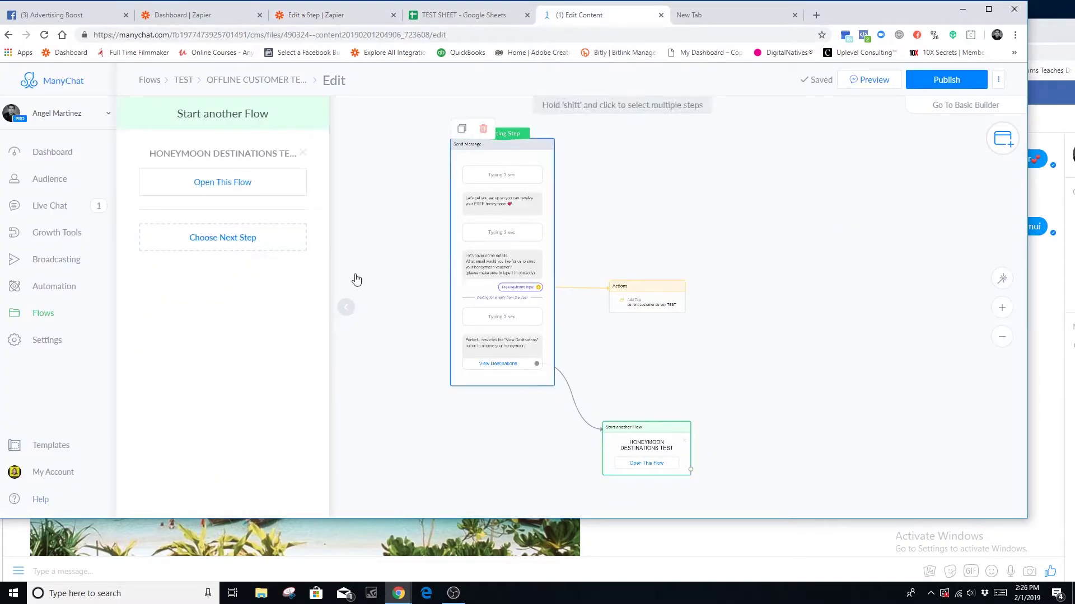
# - Edit the HONEYMOON DESTINATIONS TEST flow and inspect the Two Villas offer's Claim Offer button
pyautogui.click(175, 182)
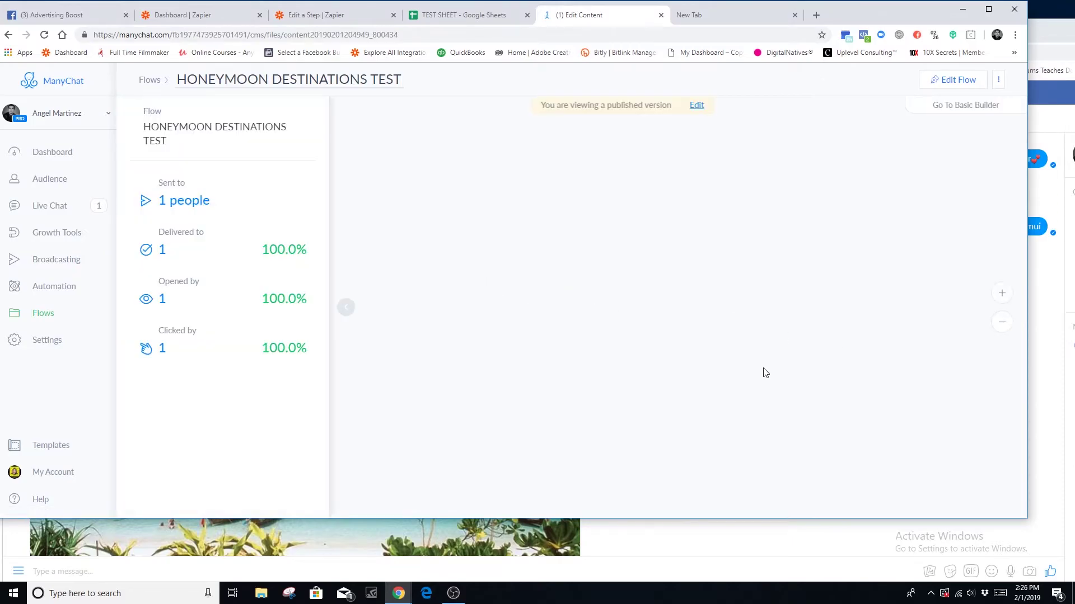
pyautogui.click(948, 85)
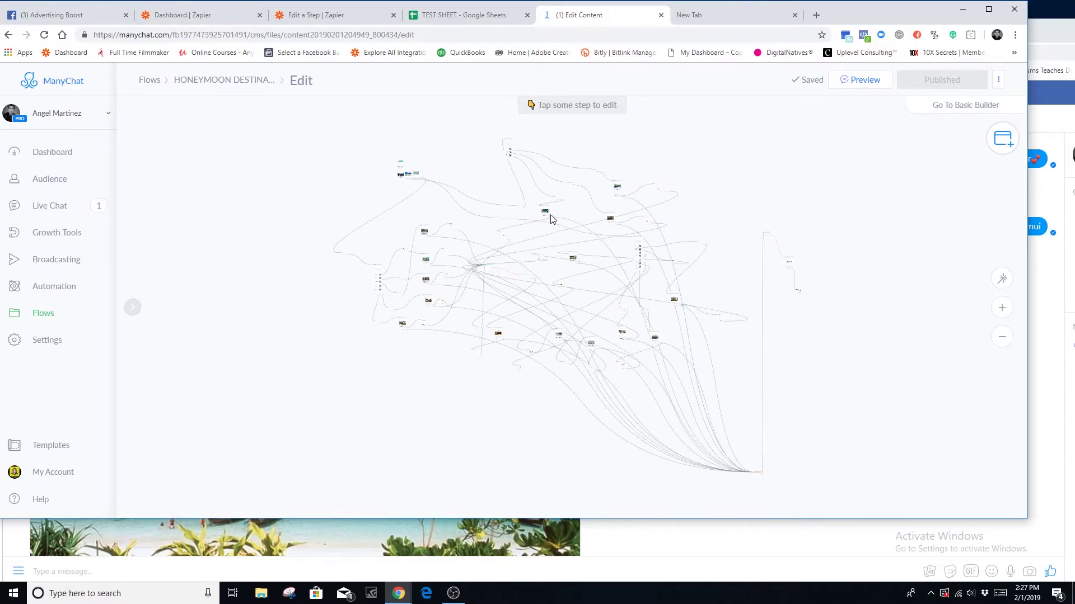
pyautogui.click(544, 216)
pyautogui.scroll(-2, 247, 379)
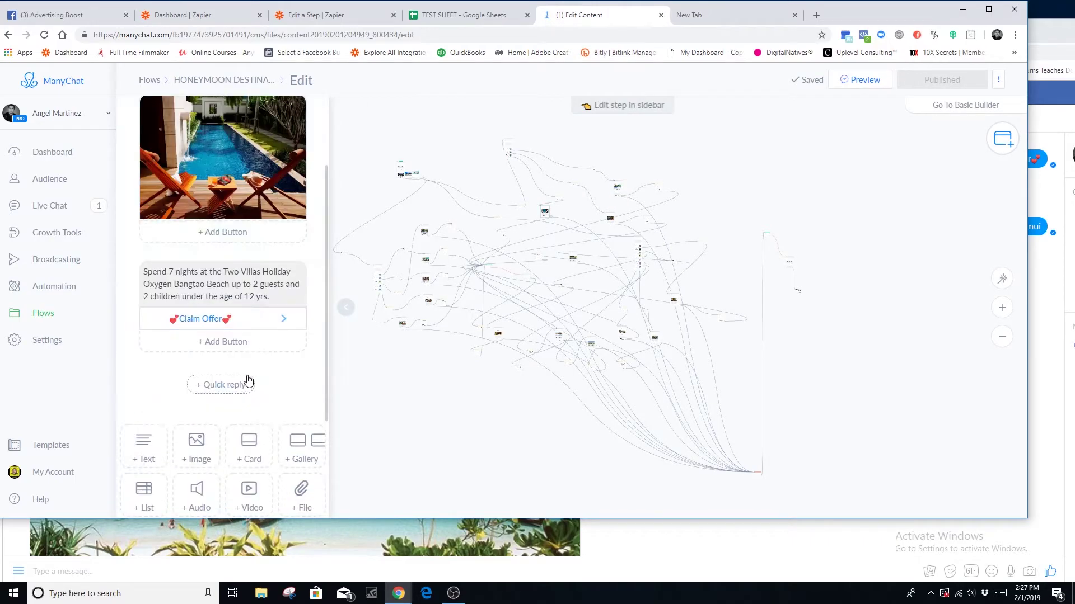
pyautogui.click(235, 296)
pyautogui.scroll(1, 238, 380)
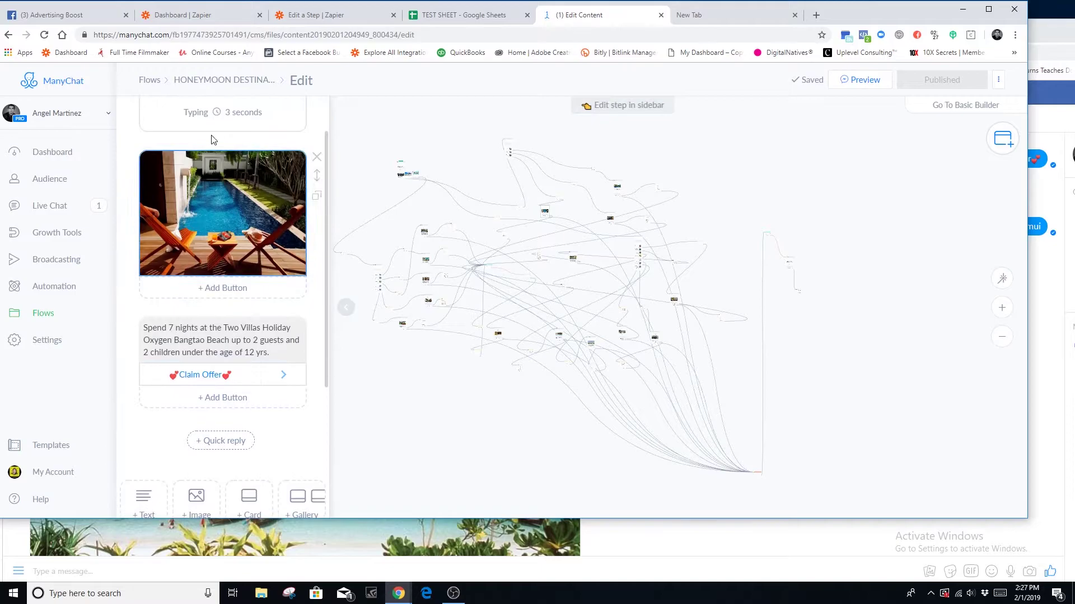
pyautogui.click(244, 384)
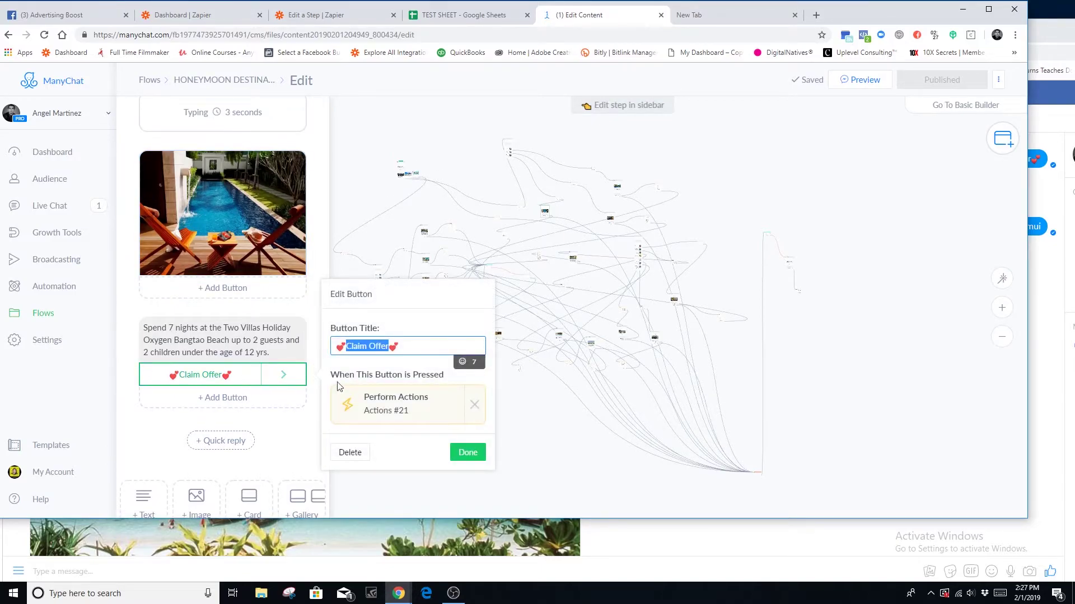
pyautogui.click(547, 434)
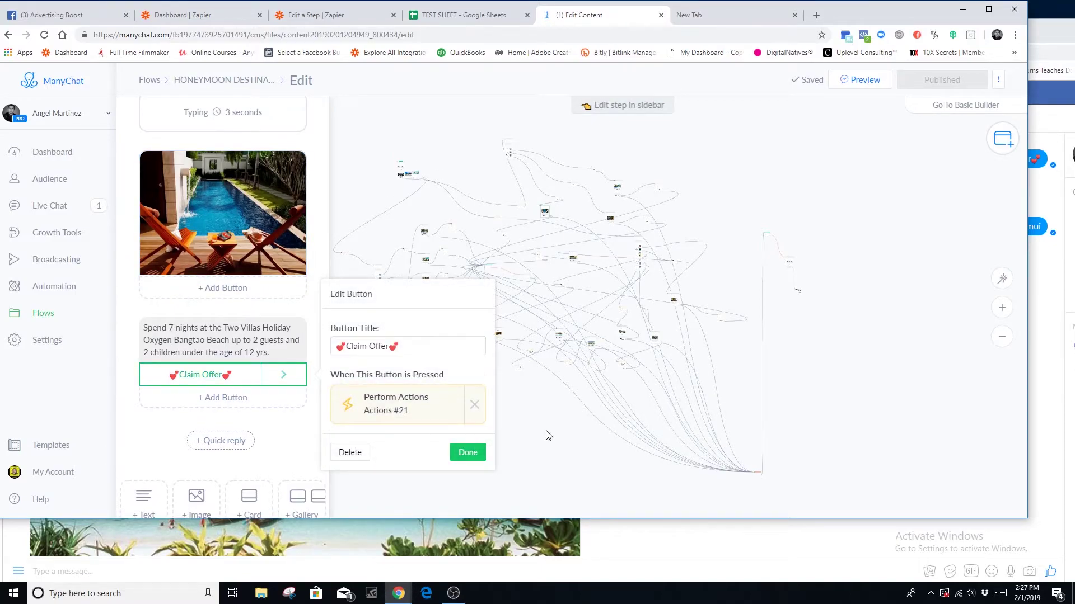
pyautogui.scroll(5, 542, 321)
pyautogui.scroll(2, 628, 269)
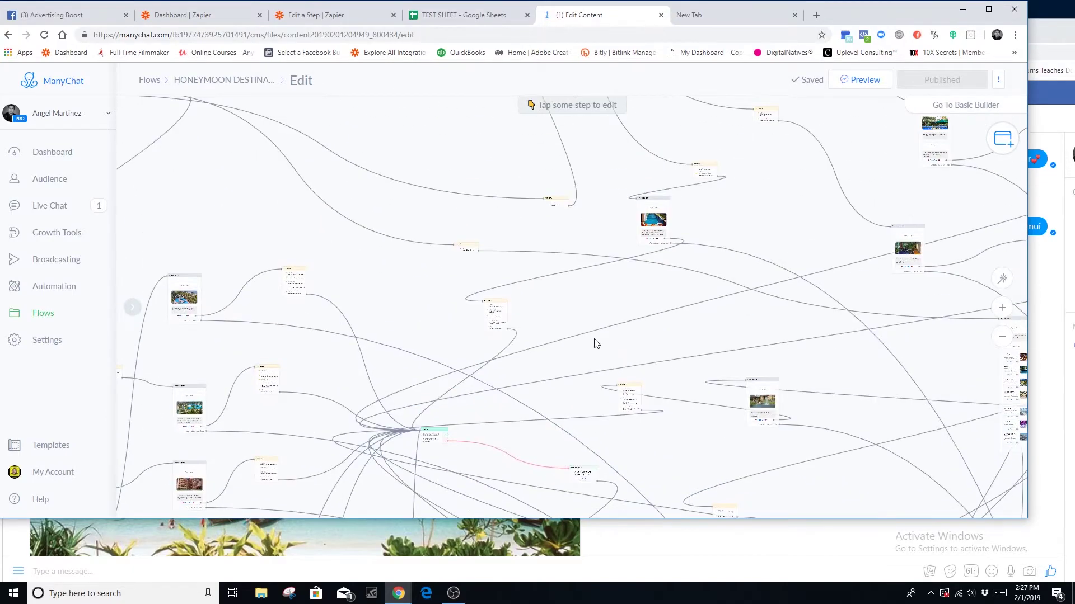
# - Confirm Actions #21 sets CLAIMED HONEYMOON to Koh Samui, Thailand
pyautogui.click(493, 314)
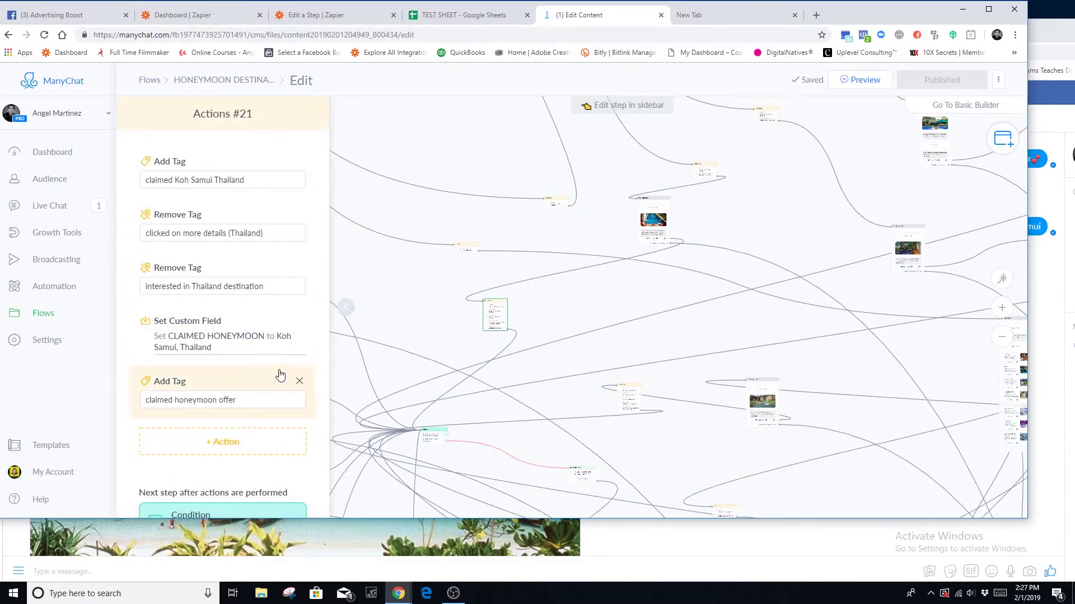
pyautogui.scroll(-1, 274, 369)
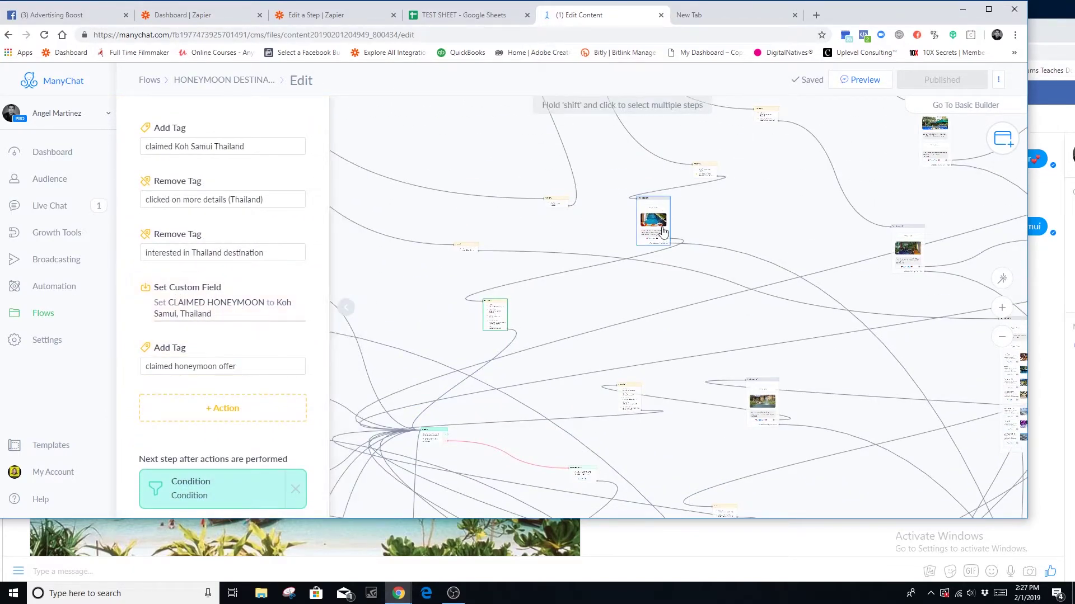
pyautogui.click(199, 306)
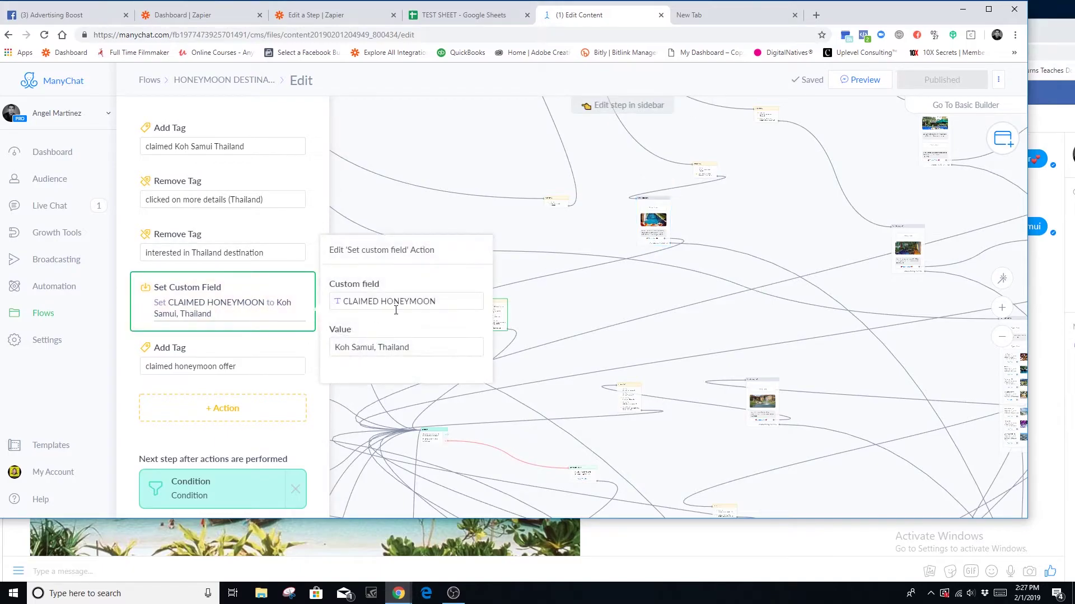
pyautogui.click(464, 302)
pyautogui.click(423, 285)
pyautogui.click(440, 347)
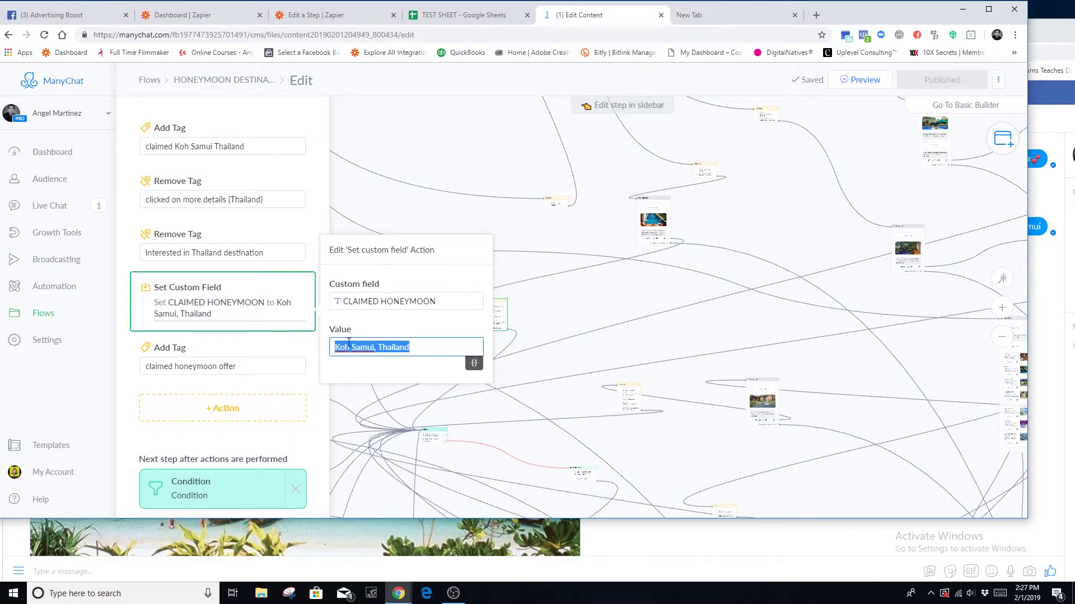
pyautogui.click(438, 328)
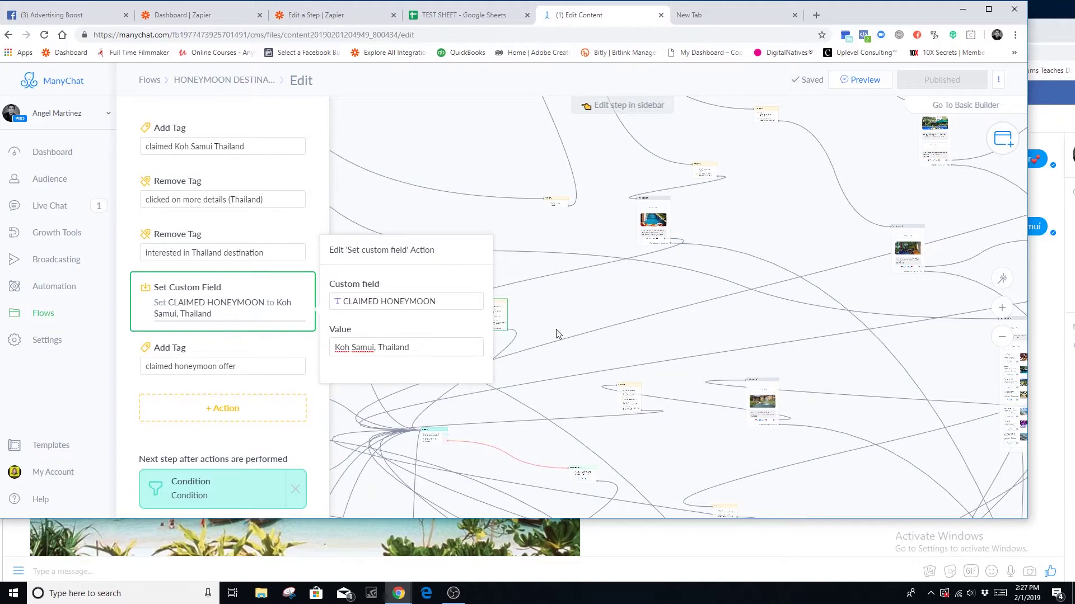
pyautogui.click(737, 311)
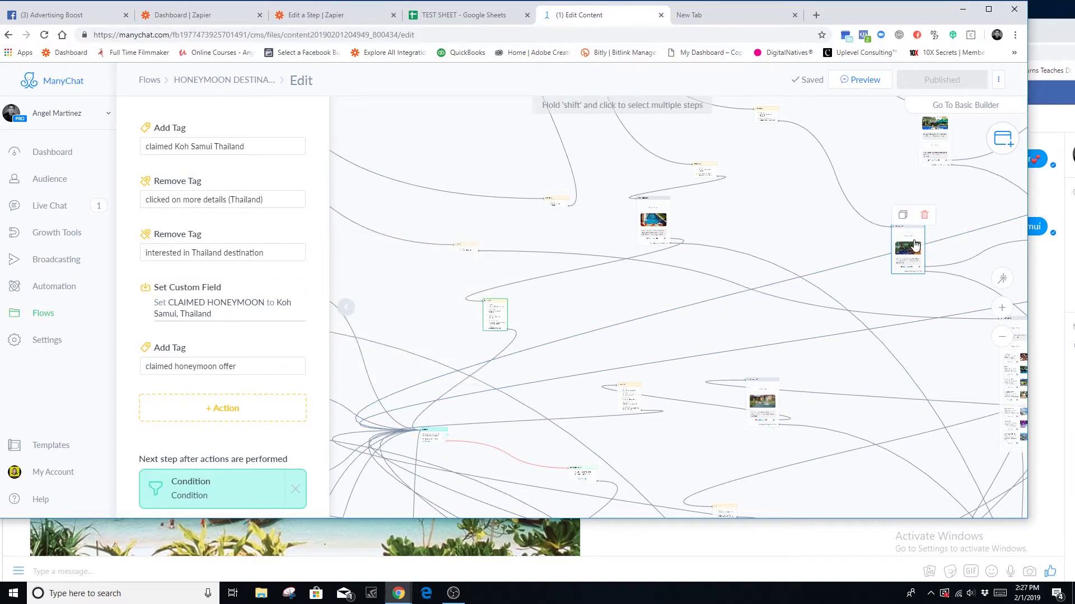
# - Follow the Phuket offer's Claim Offer button to Actions #20, which sets Phuket, Thailand
pyautogui.click(900, 261)
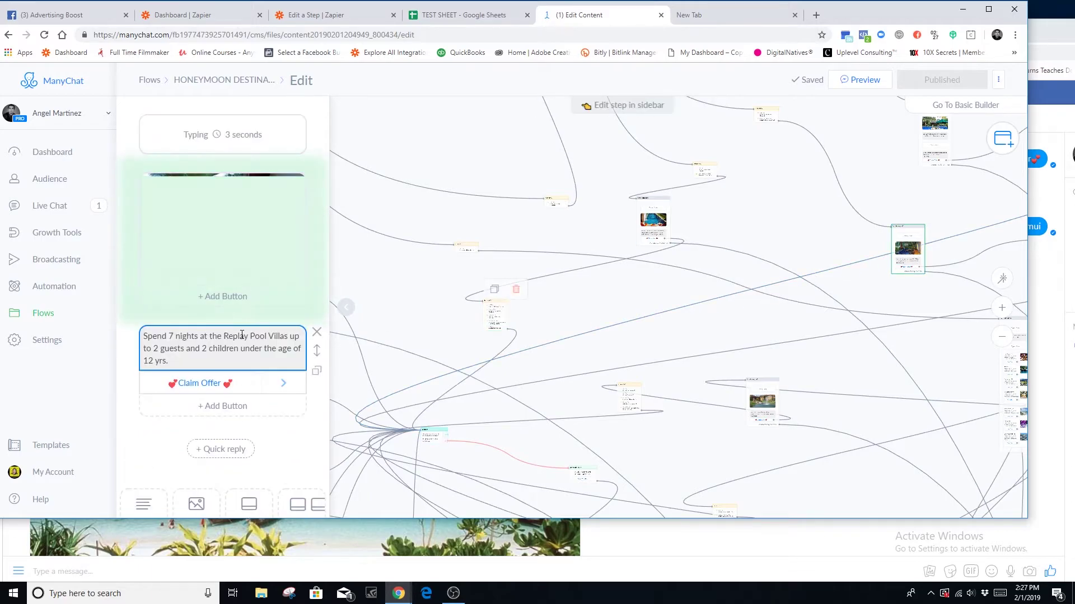
pyautogui.click(202, 384)
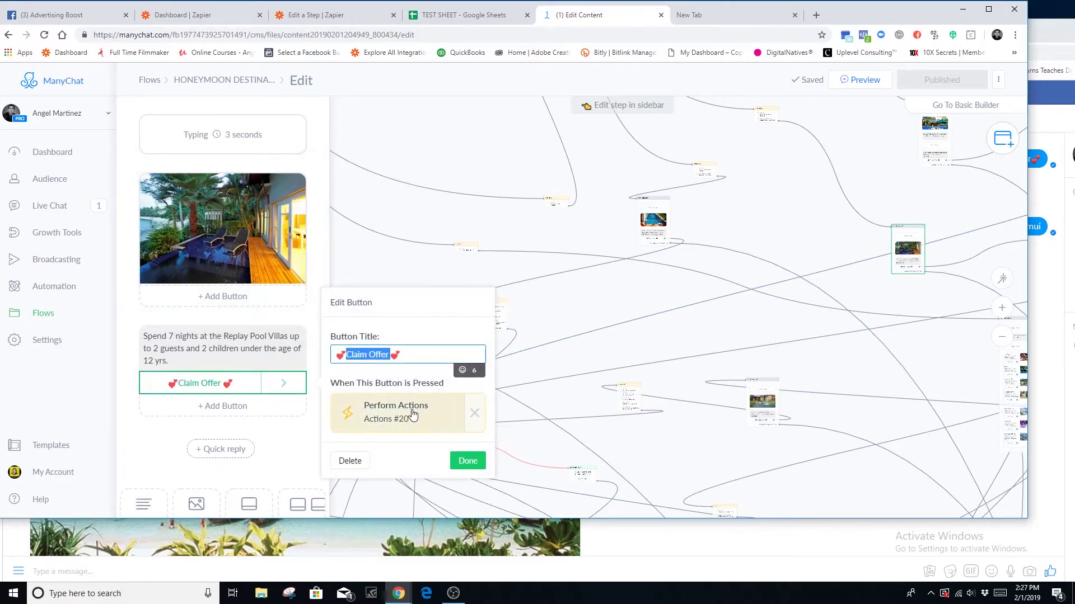
pyautogui.click(649, 207)
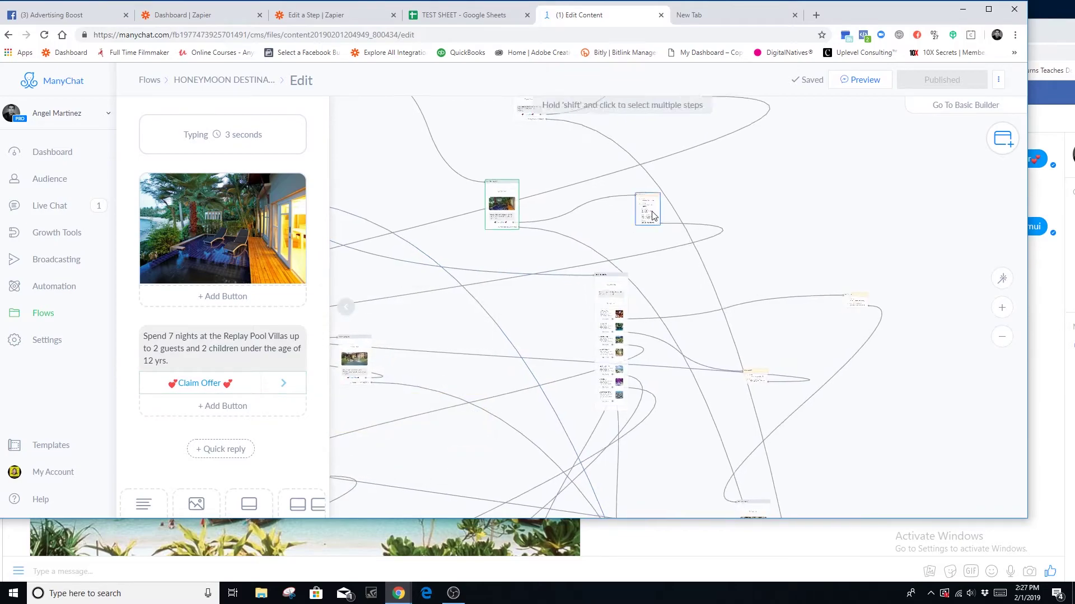
pyautogui.click(669, 187)
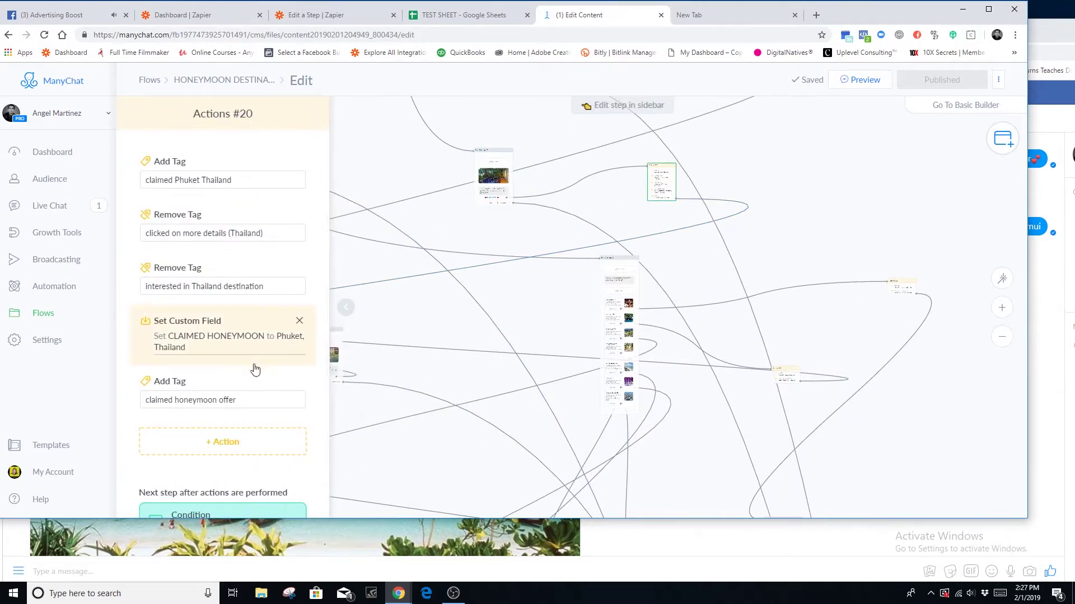
pyautogui.click(202, 350)
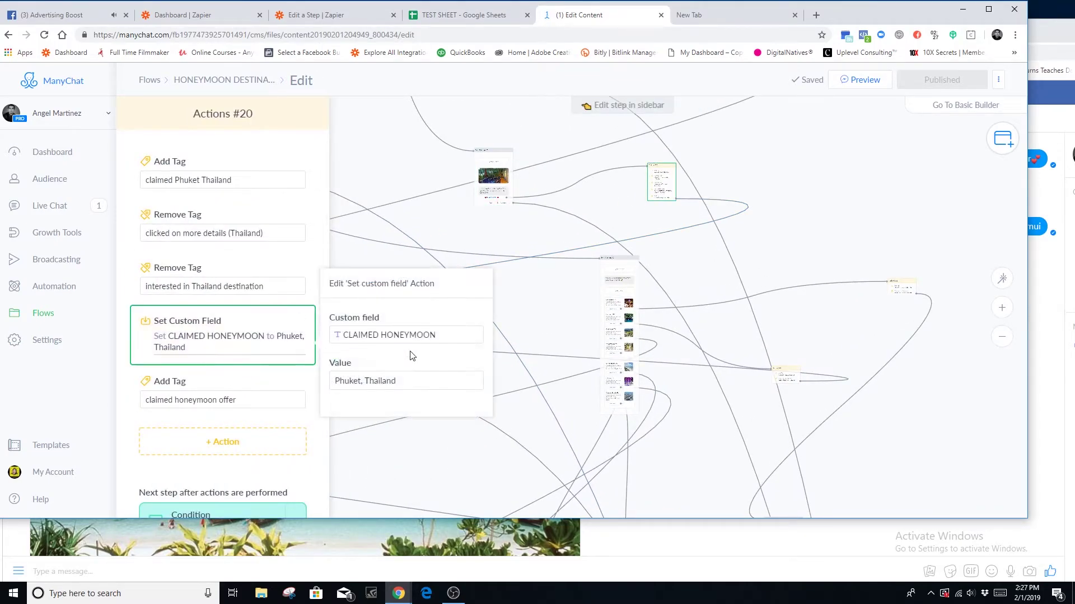
pyautogui.moveTo(401, 381); pyautogui.dragTo(331, 385)
pyautogui.click(510, 250)
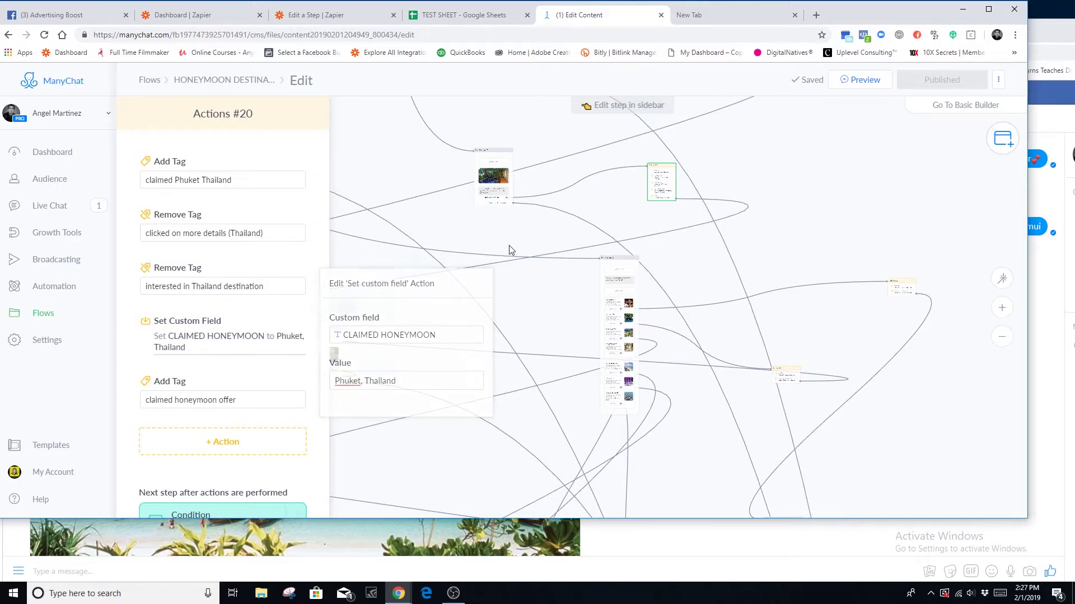
pyautogui.moveTo(535, 240); pyautogui.dragTo(585, 442)
# - Check that Bali's Actions #19 sets CLAIMED HONEYMOON to Bali, Thailand
pyautogui.click(759, 244)
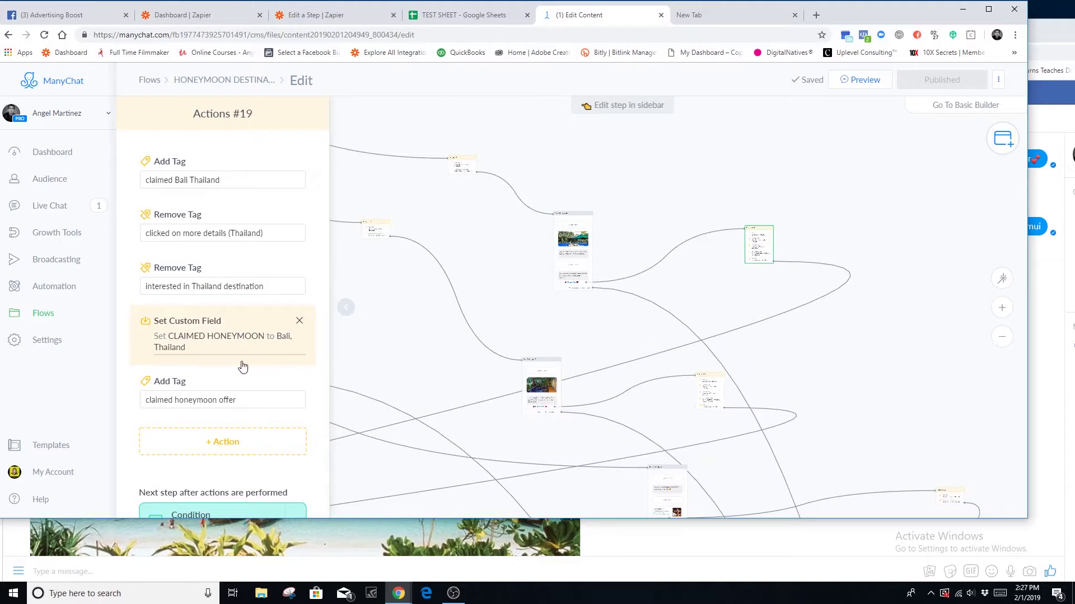
pyautogui.click(213, 355)
pyautogui.click(456, 339)
pyautogui.click(407, 312)
pyautogui.tripleClick(395, 385)
pyautogui.click(583, 326)
# - Follow the Westgate offer to Actions #27, which sets CLAIMED HONEYMOON to Las Vegas, Nevada
pyautogui.scroll(-5, 714, 337)
pyautogui.scroll(-3, 714, 336)
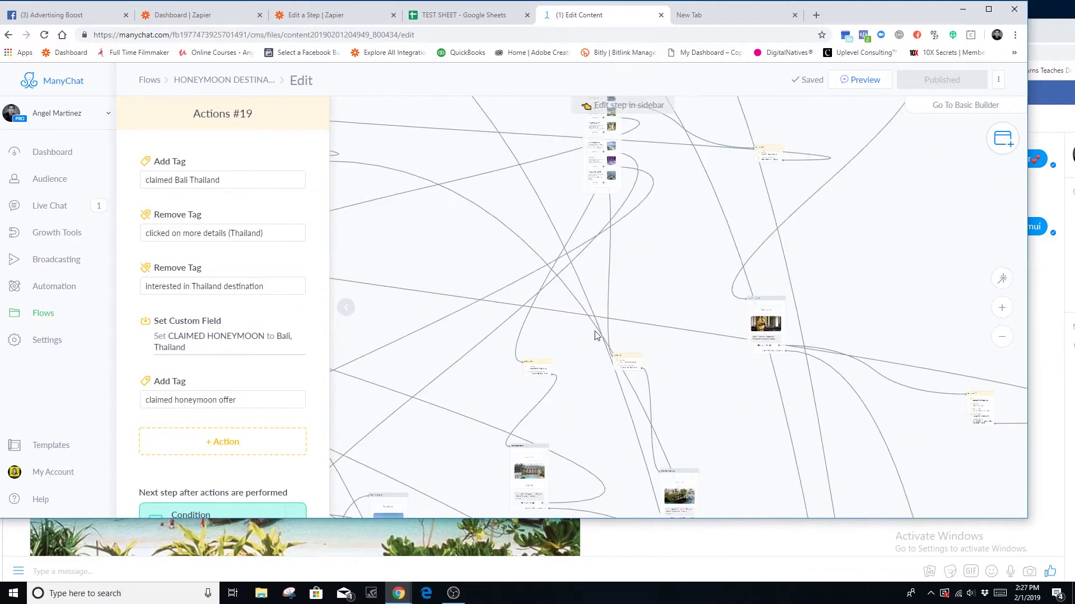
pyautogui.click(766, 330)
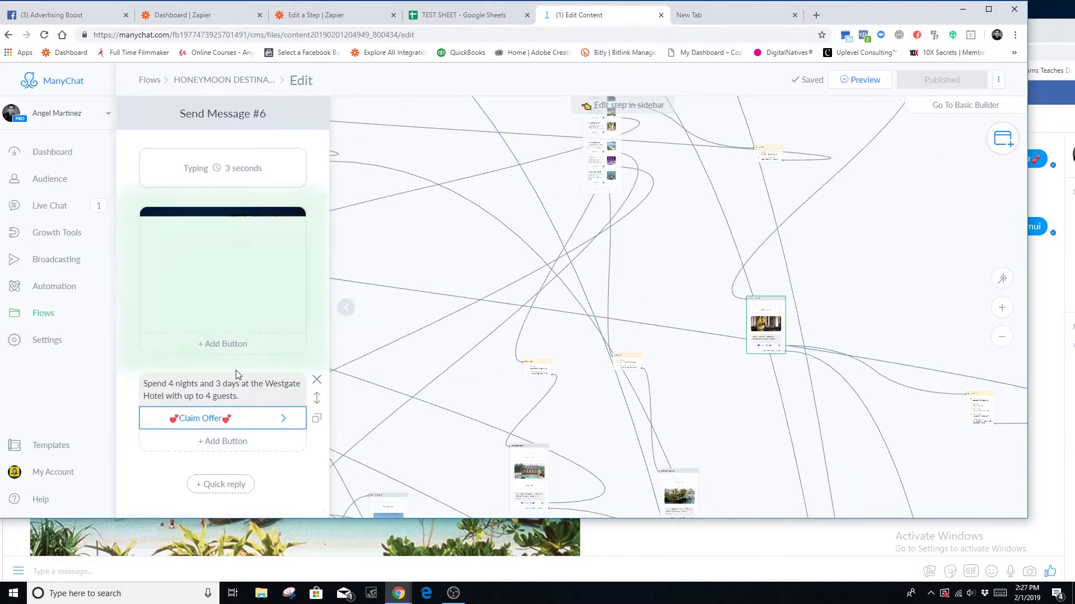
pyautogui.click(241, 418)
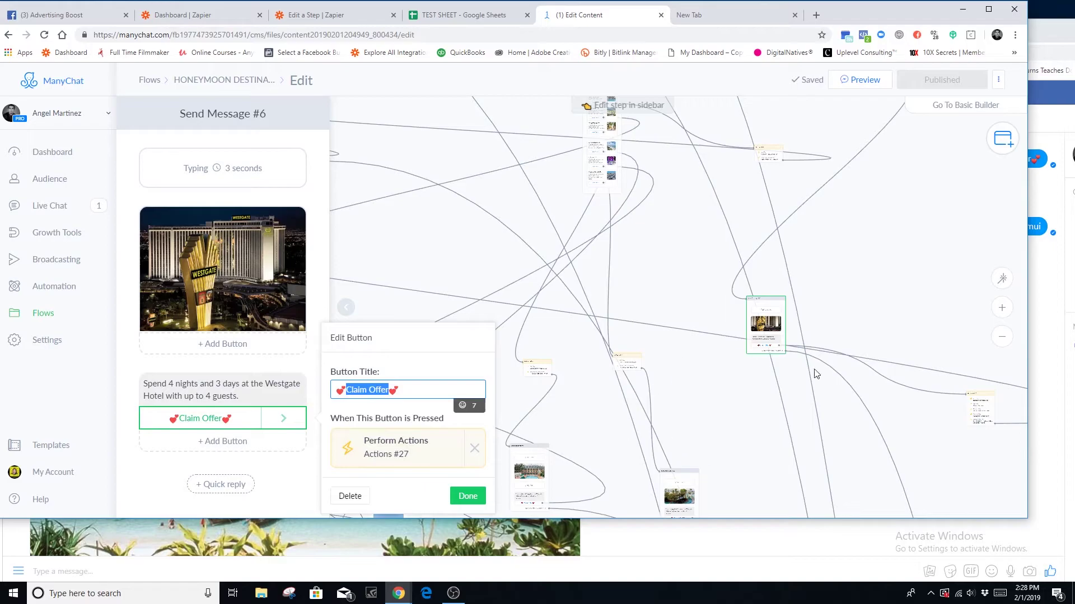
pyautogui.scroll(-5, 757, 296)
pyautogui.click(828, 304)
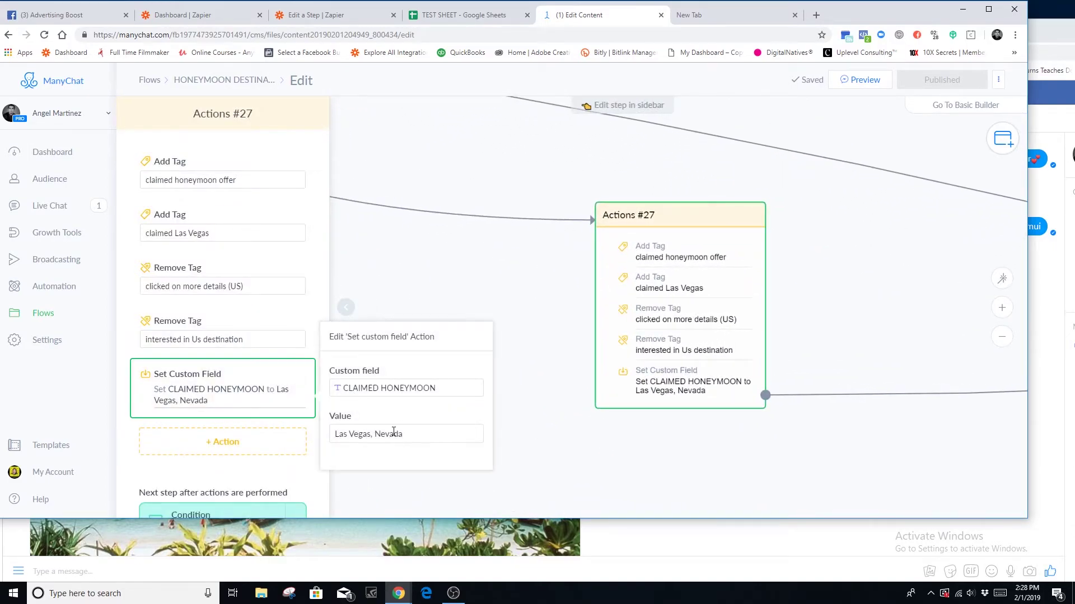
pyautogui.click(393, 431)
pyautogui.hotkey('ctrl', 'a')
pyautogui.click(434, 406)
pyautogui.click(476, 283)
pyautogui.click(437, 11)
# - Insert Claimed Honeymoon into Destination Name, then delete the duplicate, keeping one Koh Samui, Thailand value
pyautogui.click(331, 17)
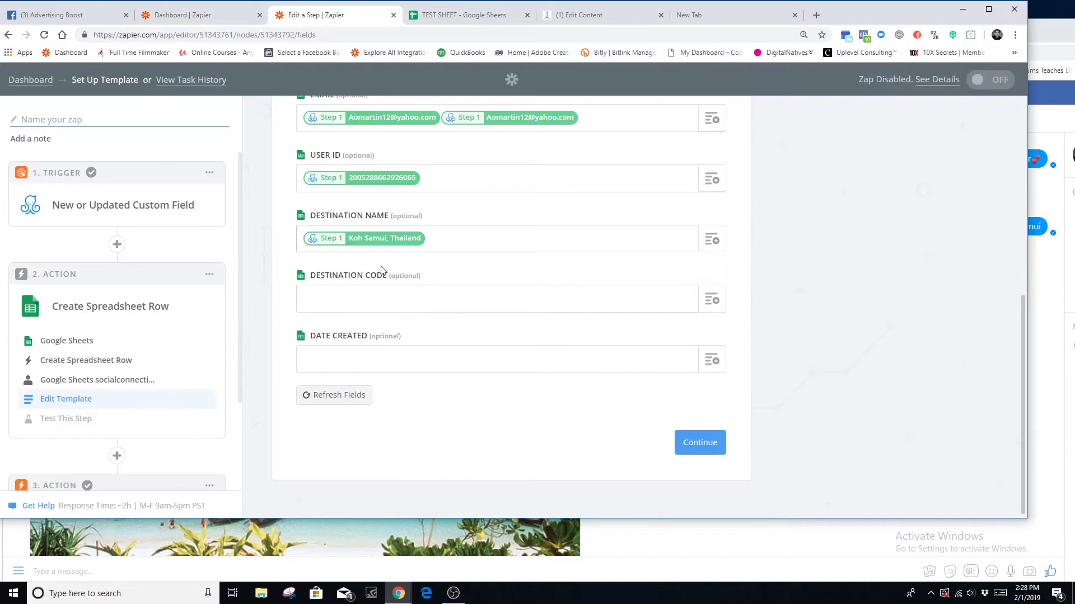
pyautogui.click(711, 240)
pyautogui.scroll(-4, 439, 434)
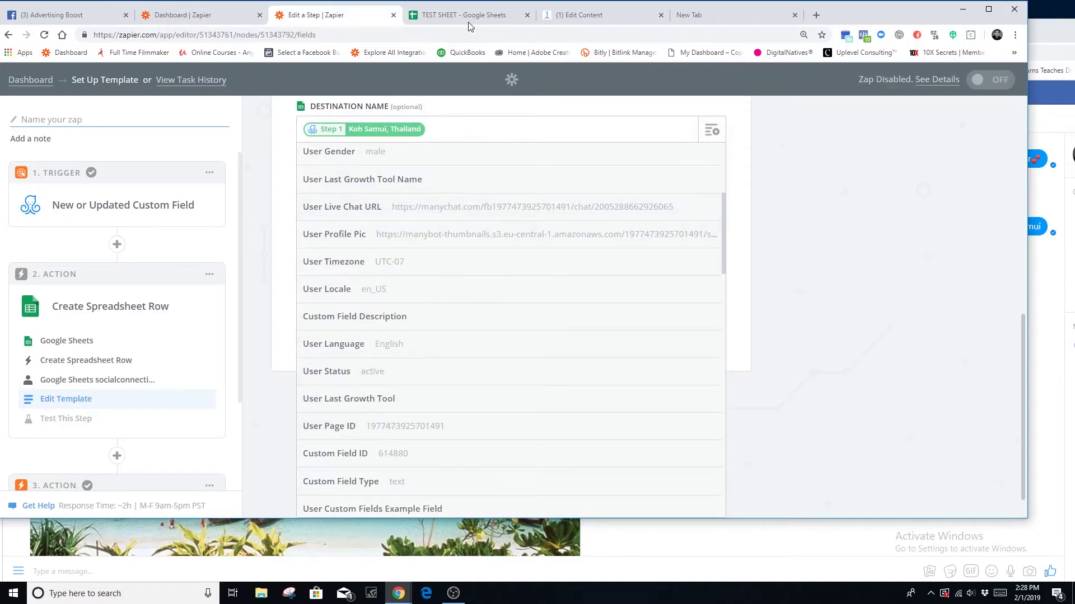
pyautogui.click(579, 15)
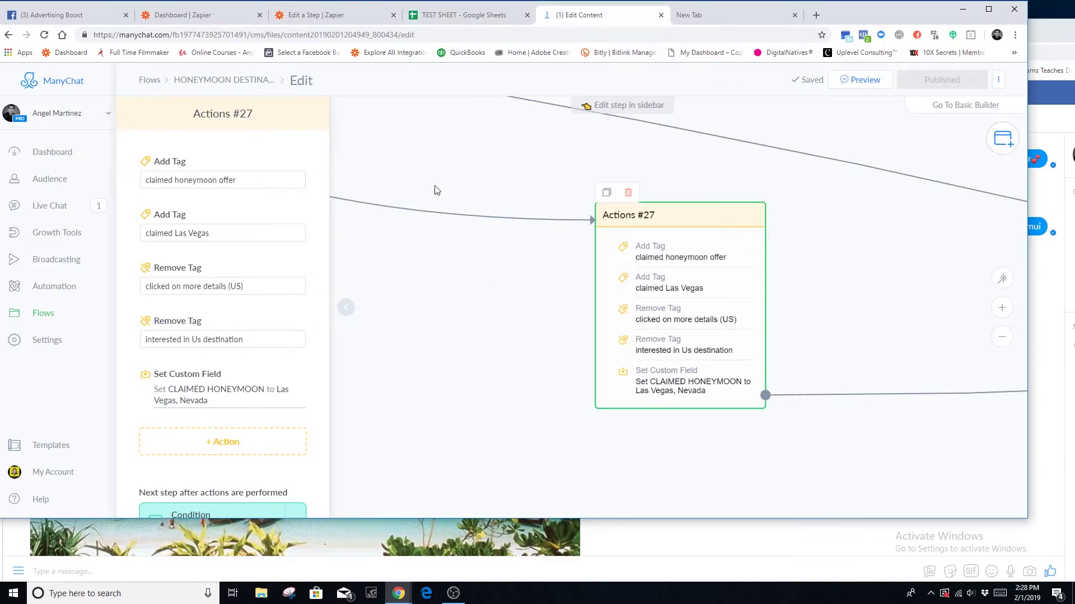
pyautogui.click(311, 15)
pyautogui.scroll(-4, 487, 398)
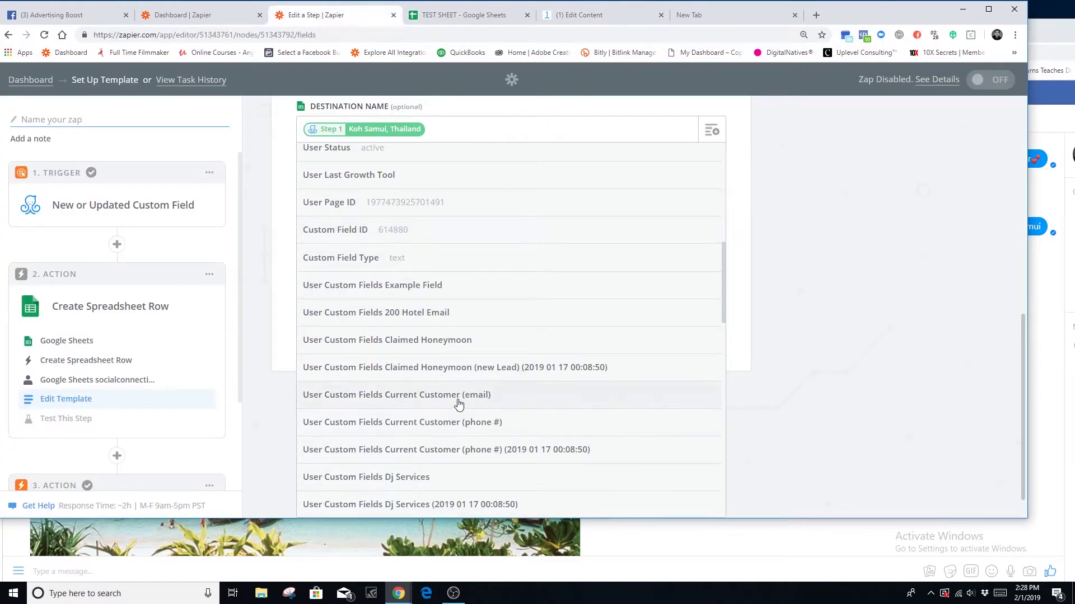
pyautogui.scroll(-10, 476, 415)
pyautogui.scroll(-3, 461, 411)
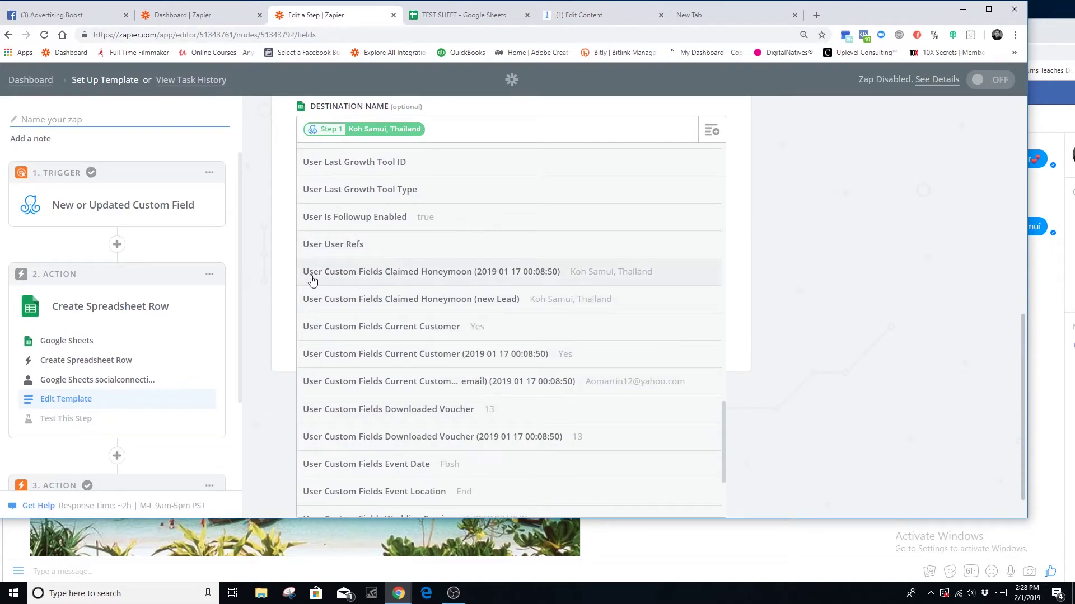
pyautogui.click(600, 276)
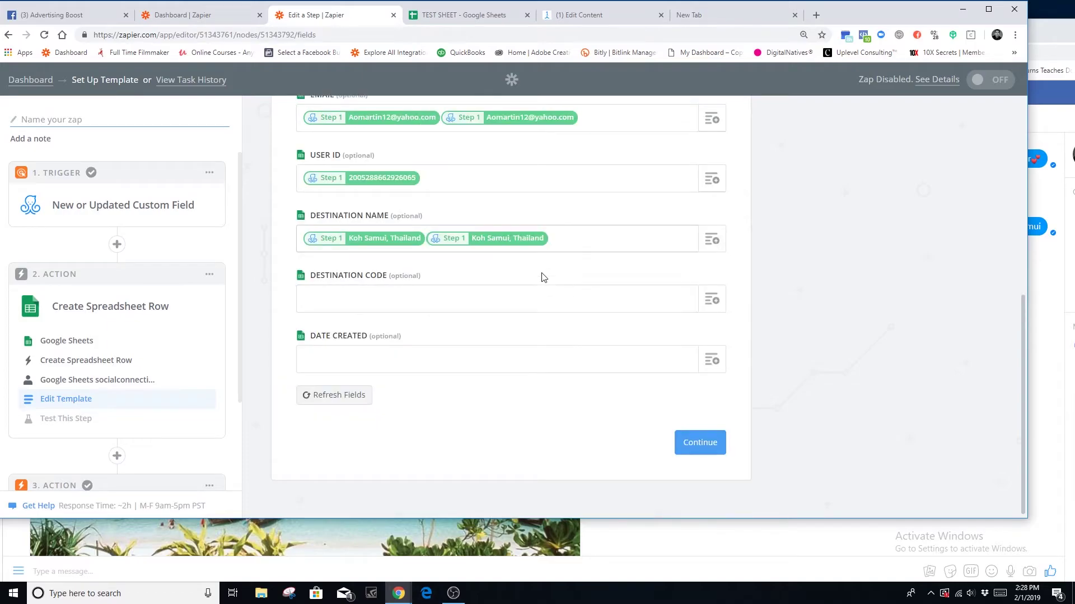
pyautogui.press('BackSpace')
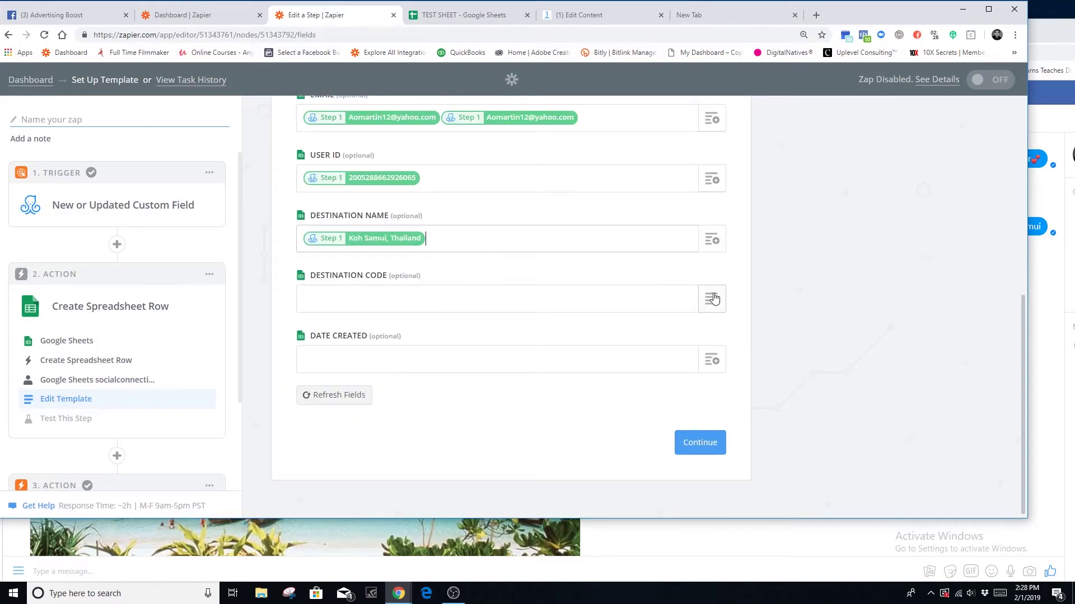
# - Browse Destination Code's field choices, leaving the field empty
pyautogui.click(711, 300)
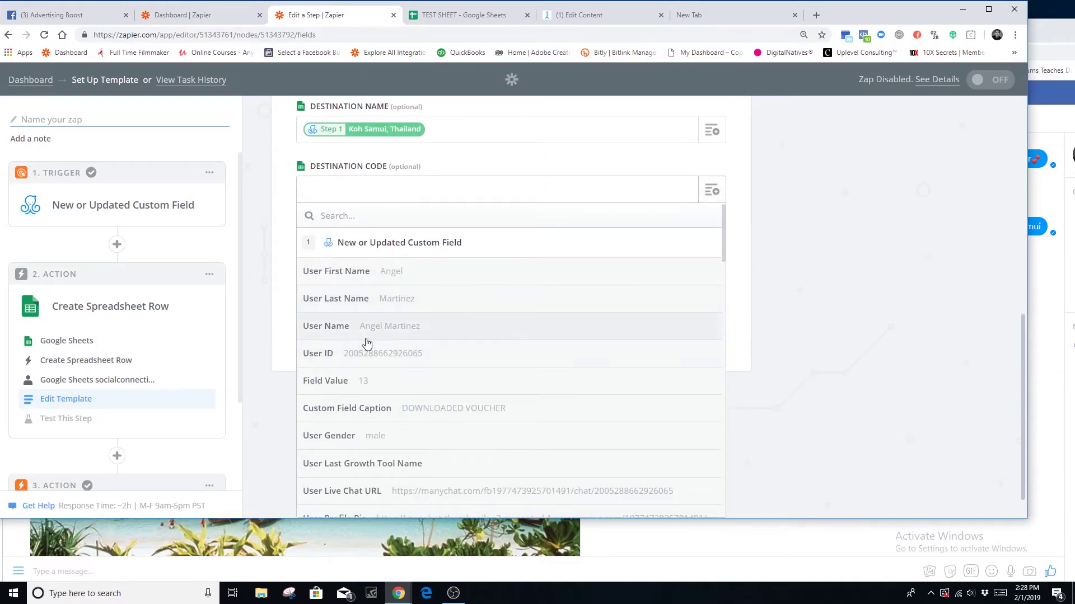
pyautogui.scroll(-3, 443, 372)
pyautogui.scroll(-2, 443, 372)
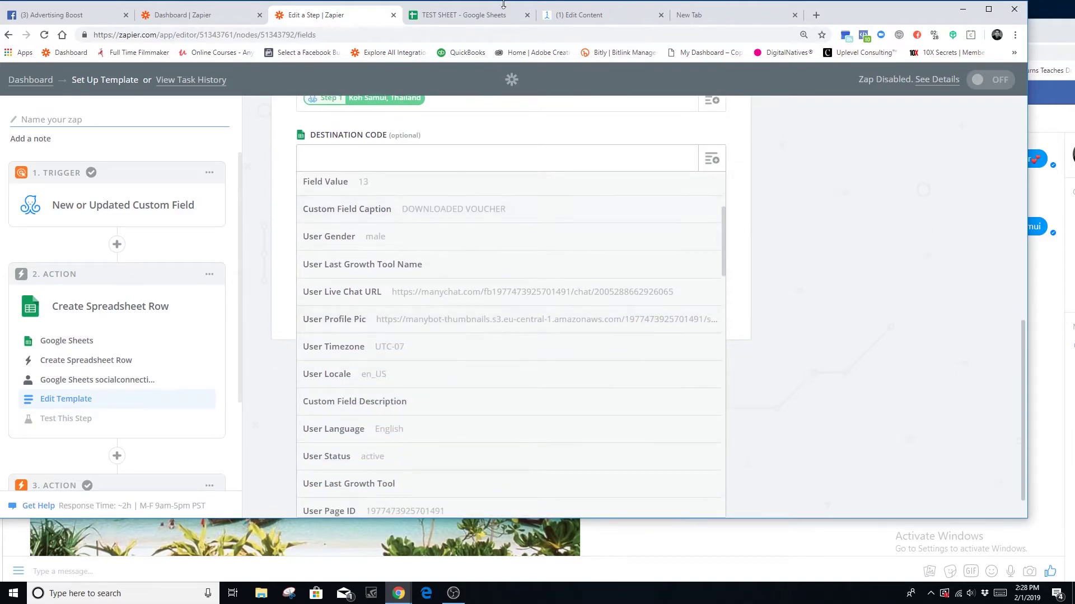
pyautogui.click(581, 18)
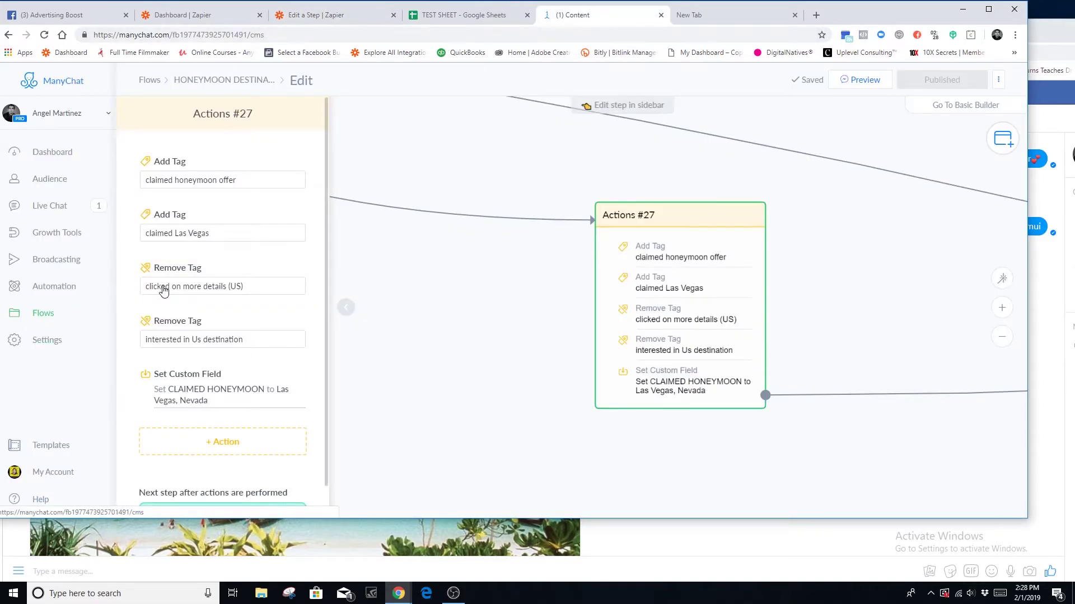
# - Recheck the KOH SAMUI VOUCHER CLAIM keyword's Actions step setting DOWNLOADED VOUCHER to 13
pyautogui.click(43, 315)
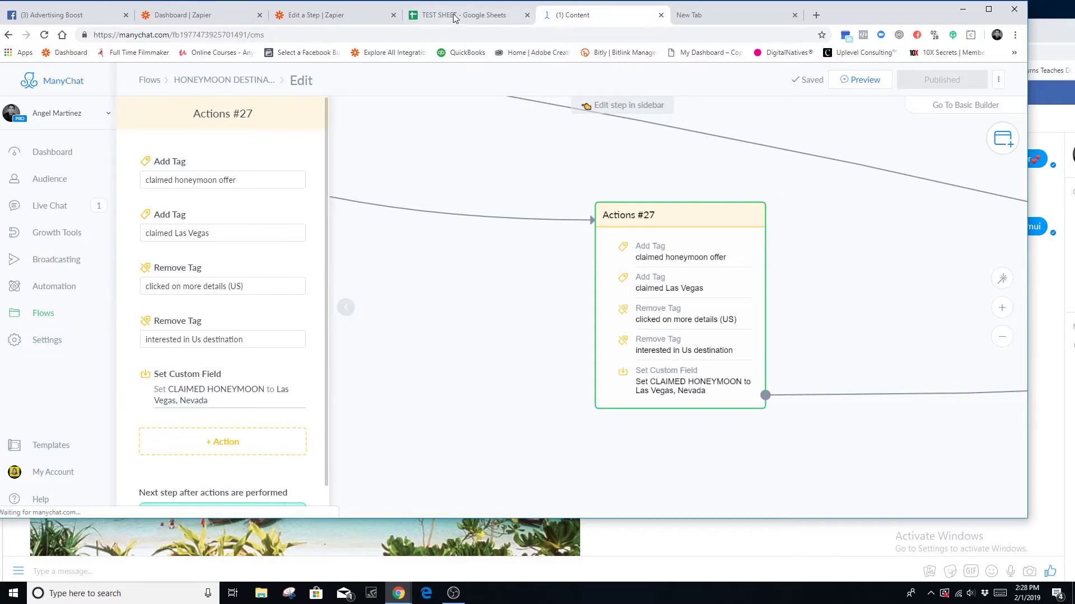
pyautogui.click(550, 169)
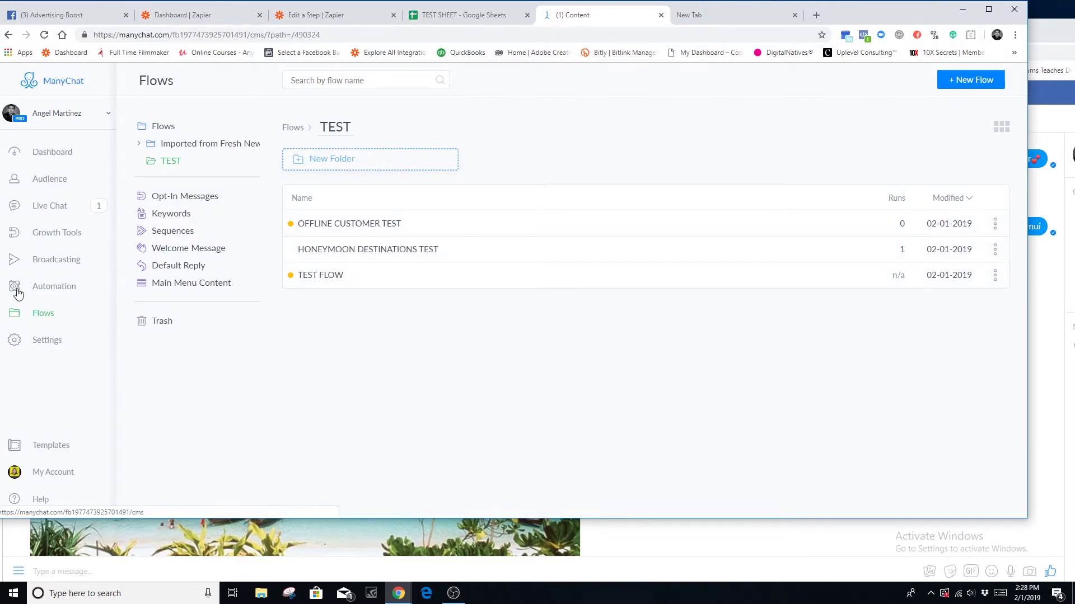
pyautogui.click(59, 288)
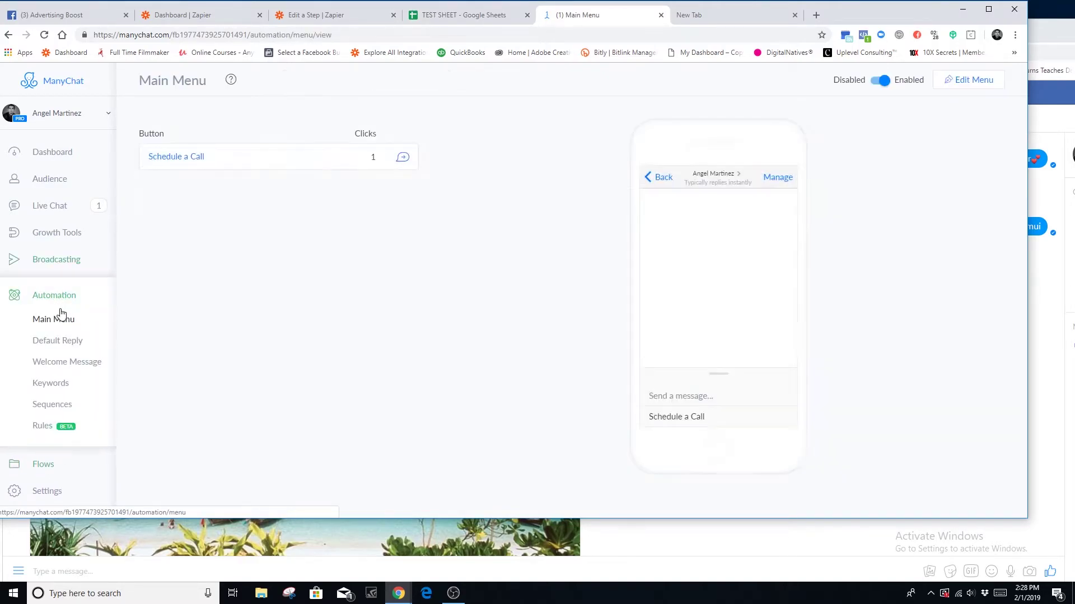
pyautogui.click(51, 384)
pyautogui.click(828, 295)
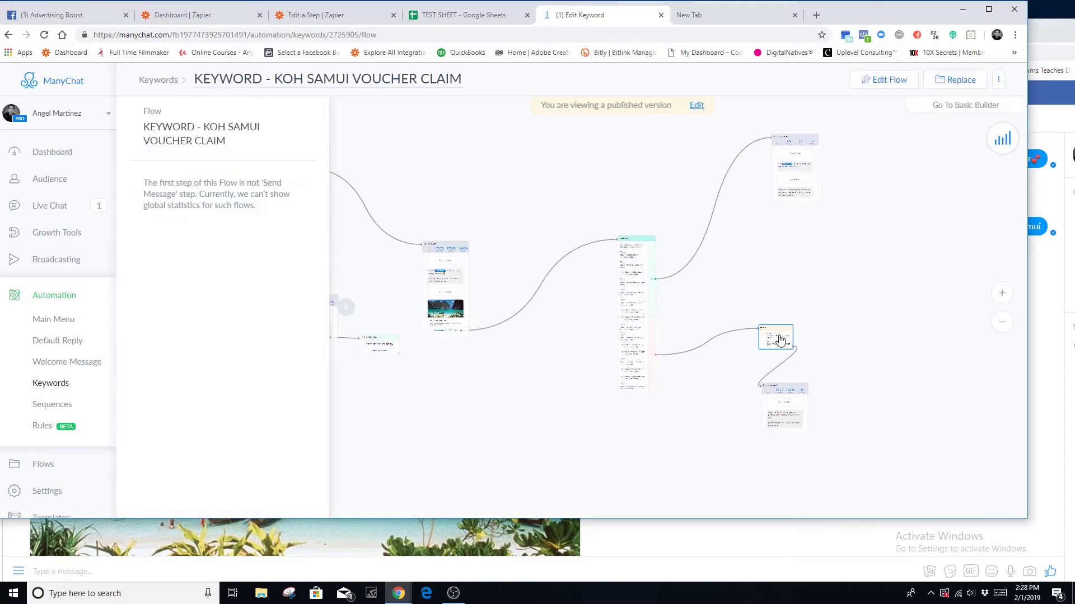
pyautogui.click(775, 337)
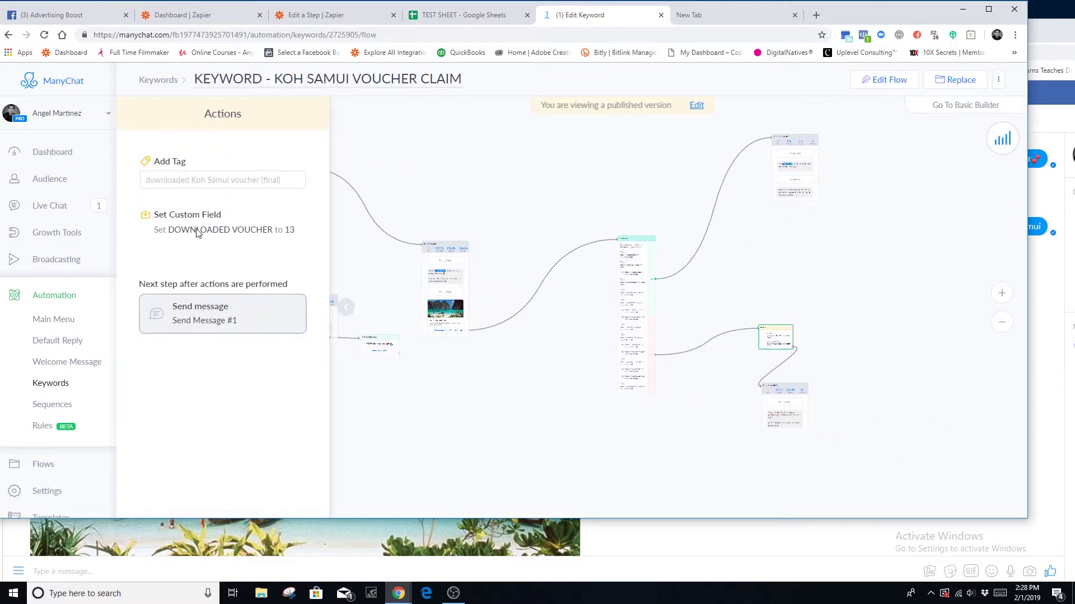
pyautogui.click(458, 16)
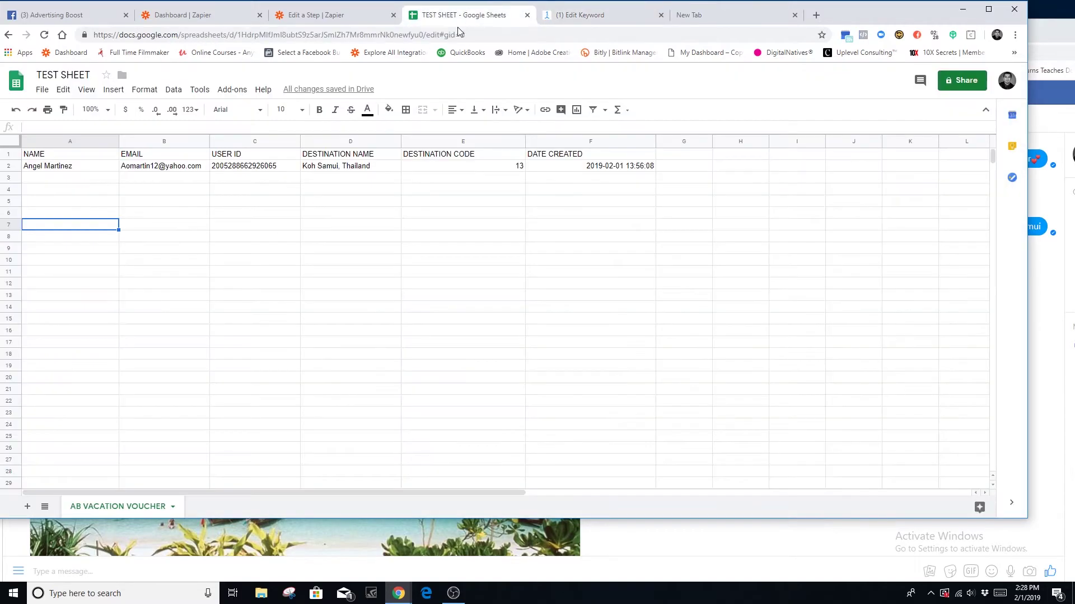
# - Map the Downloaded Voucher value (13) into the row's Destination Code field
pyautogui.click(320, 17)
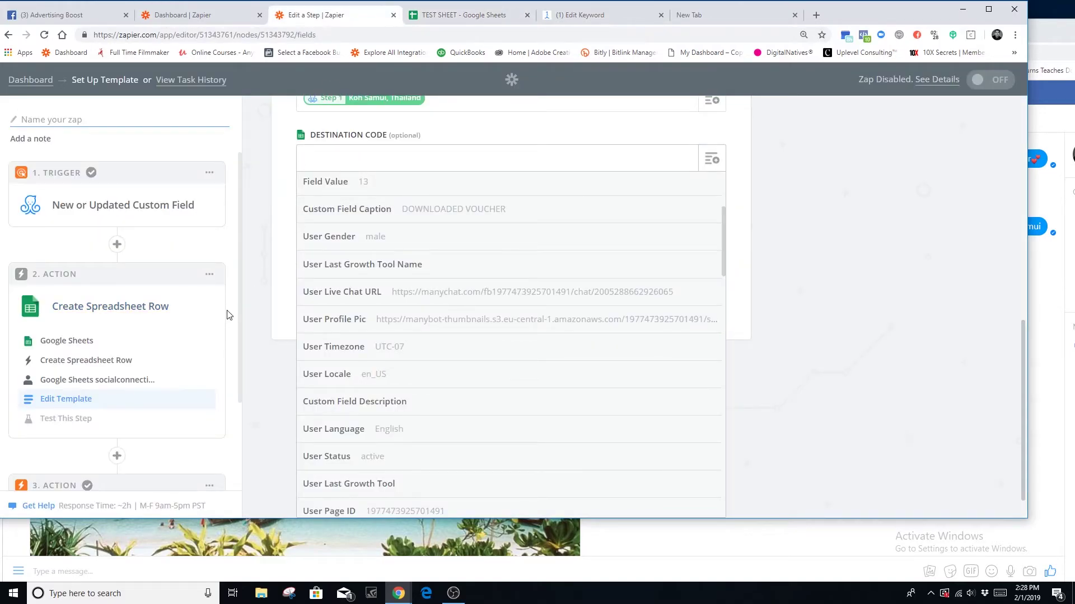
pyautogui.scroll(-10, 400, 355)
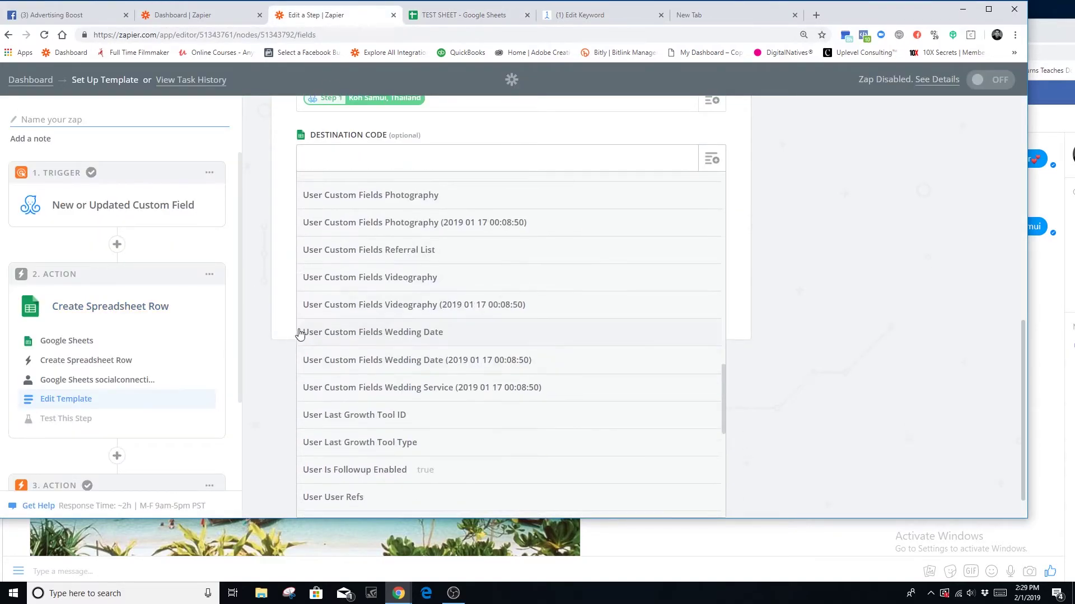
pyautogui.click(582, 15)
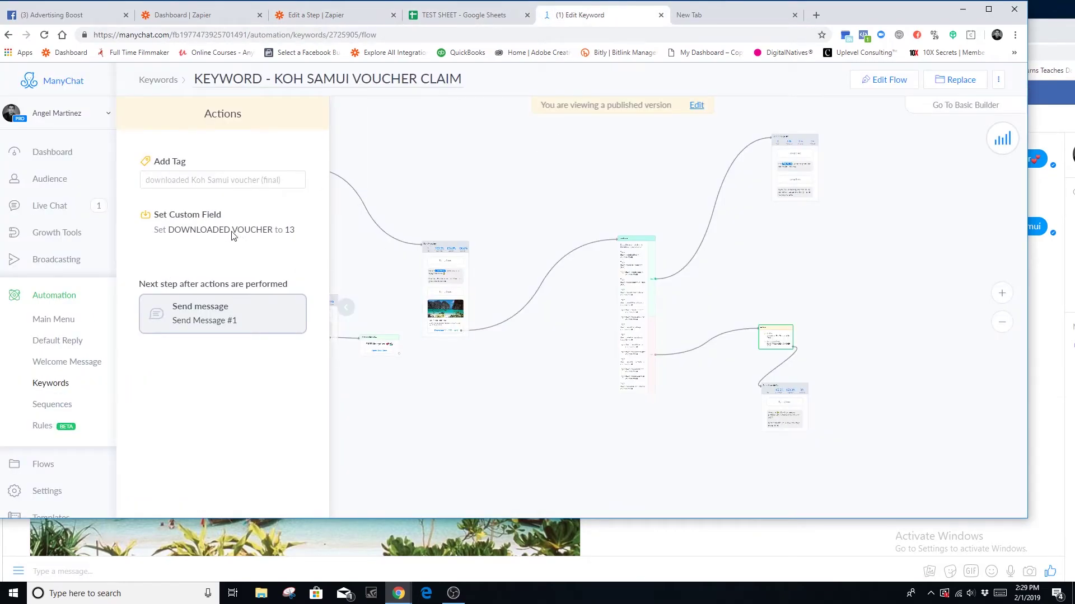
pyautogui.click(323, 12)
pyautogui.scroll(-4, 455, 355)
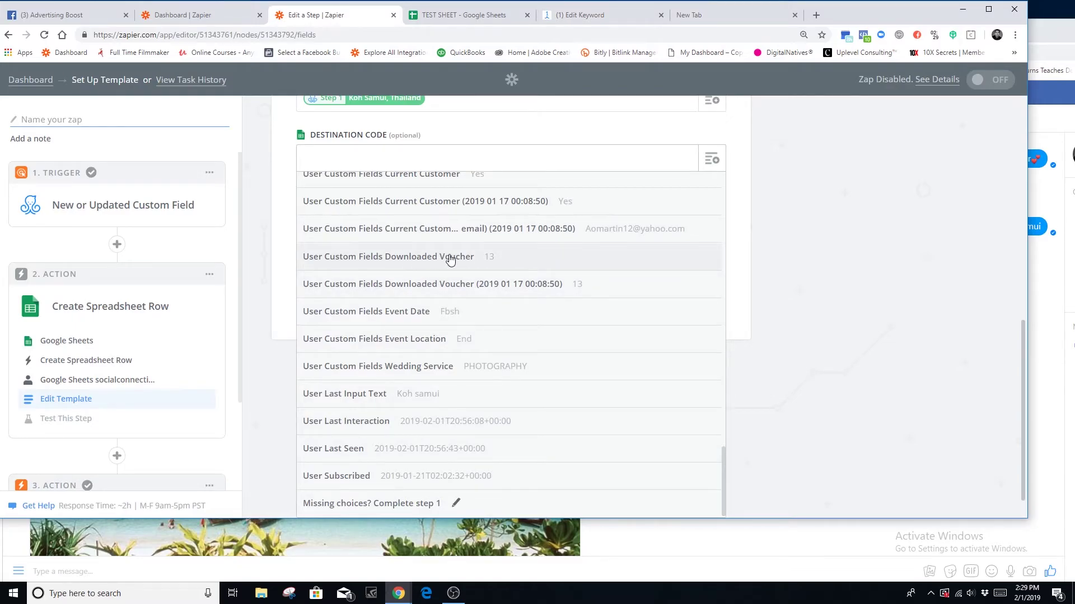
pyautogui.click(452, 259)
# - Map User Last Interaction into Date Created, remove the duplicate pill, and submit the template
pyautogui.click(706, 367)
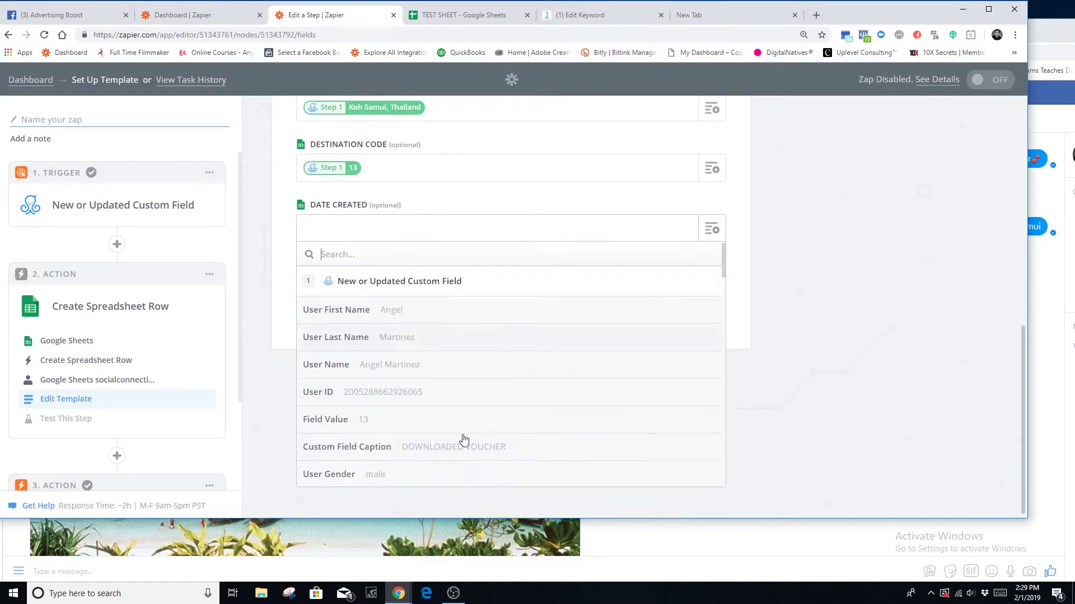
pyautogui.scroll(-15, 336, 409)
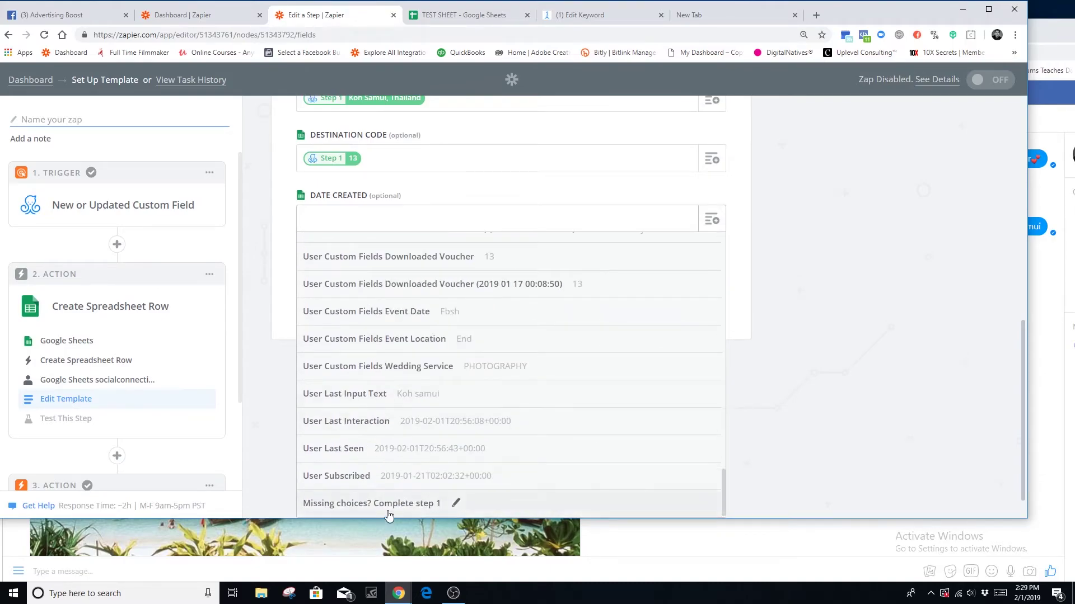
pyautogui.click(371, 430)
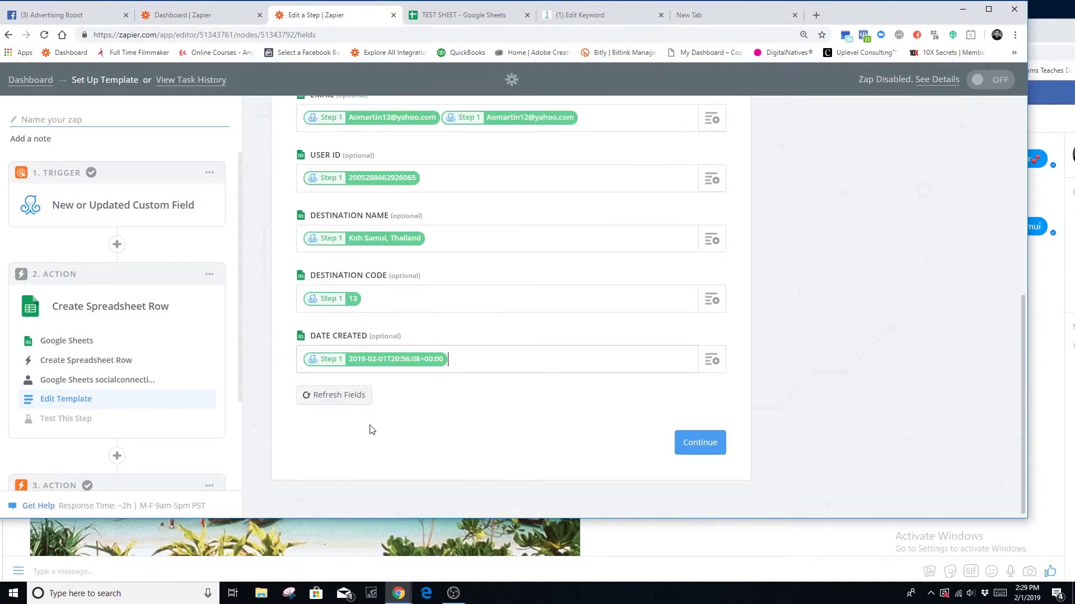
pyautogui.click(708, 359)
pyautogui.scroll(-15, 414, 426)
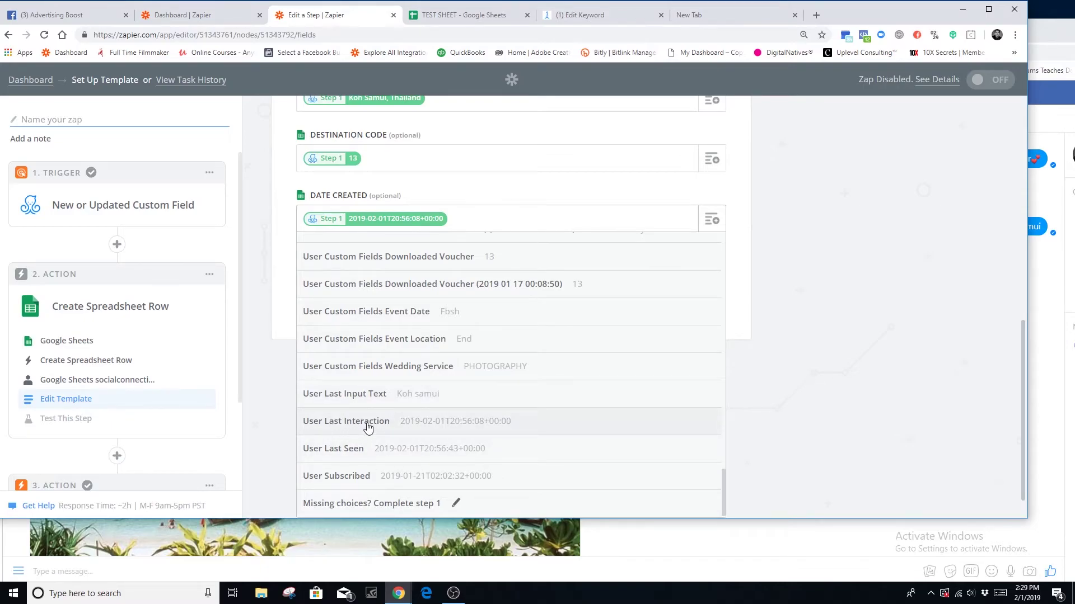
pyautogui.click(468, 420)
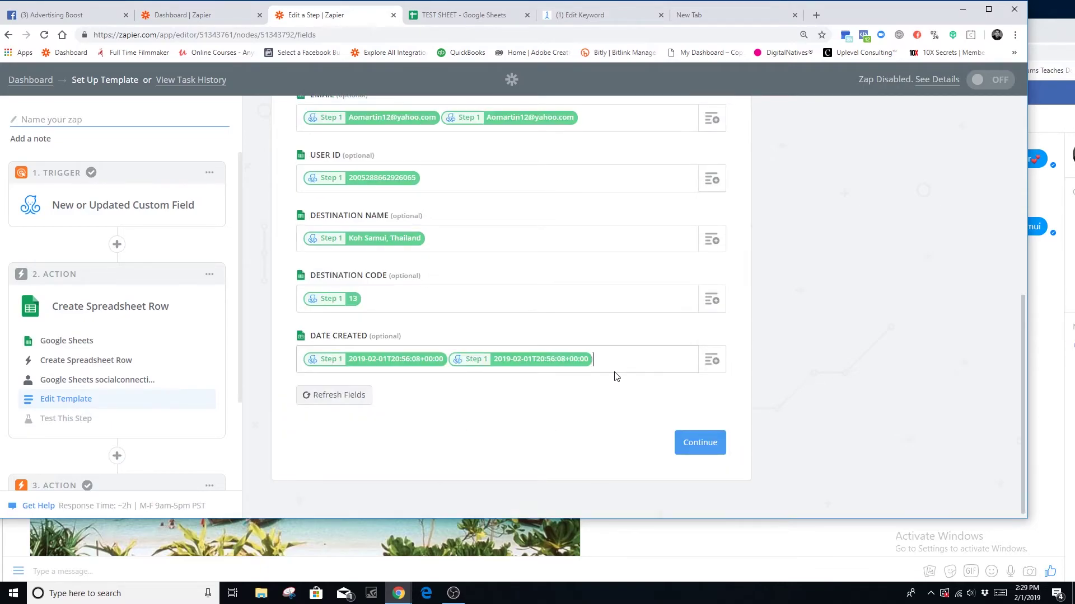
pyautogui.press('BackSpace')
pyautogui.click(699, 444)
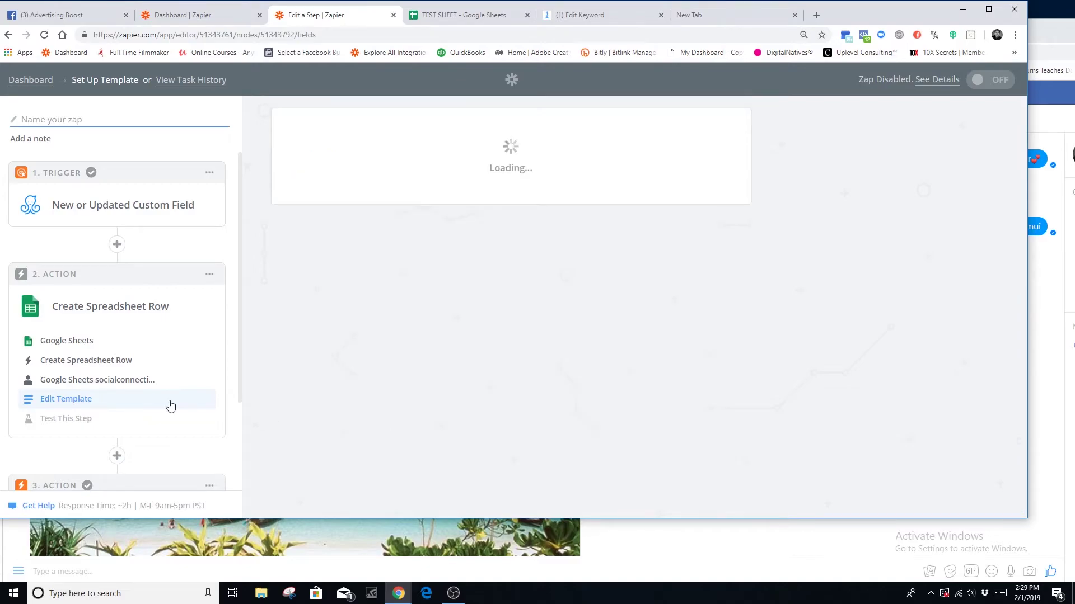
# - Send a test row to TEST SHEET, clear the resulting row 3, and continue in Zapier
pyautogui.scroll(-4, 797, 393)
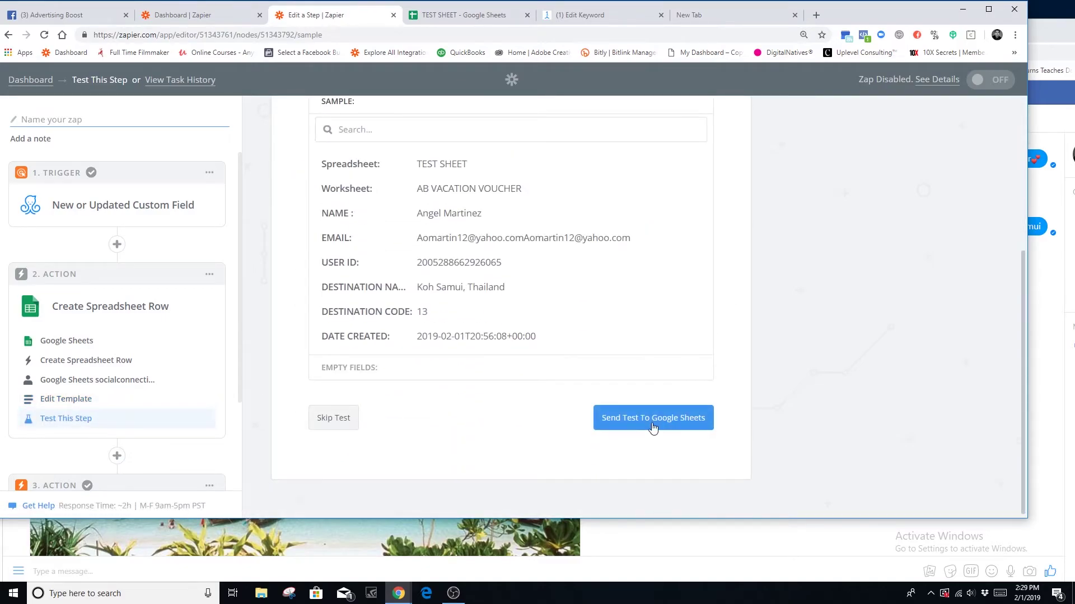
pyautogui.click(652, 427)
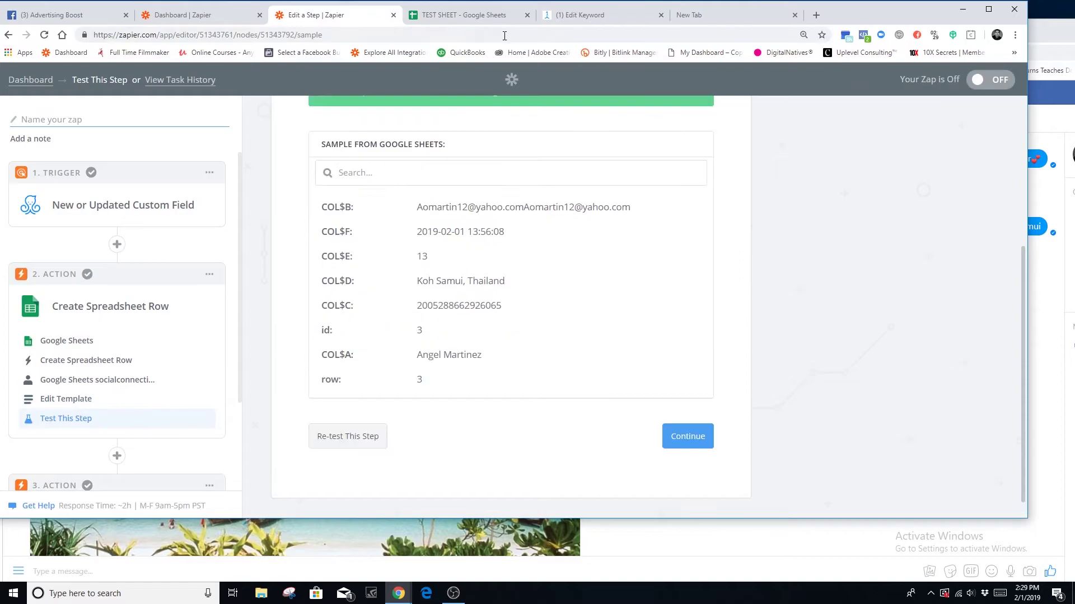
pyautogui.click(485, 17)
pyautogui.click(10, 178)
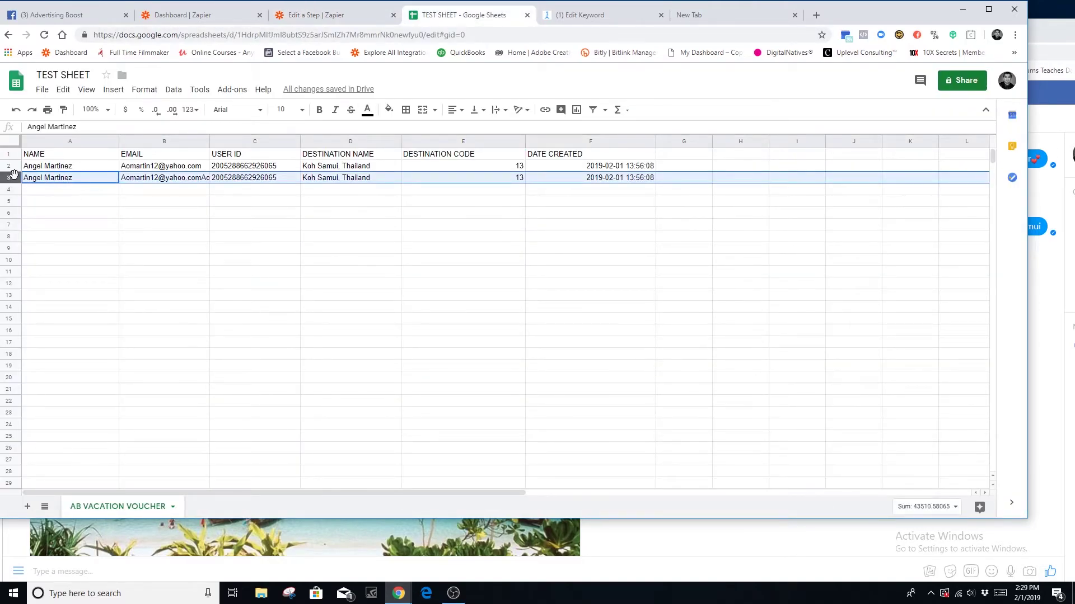
pyautogui.press('Delete')
pyautogui.click(326, 17)
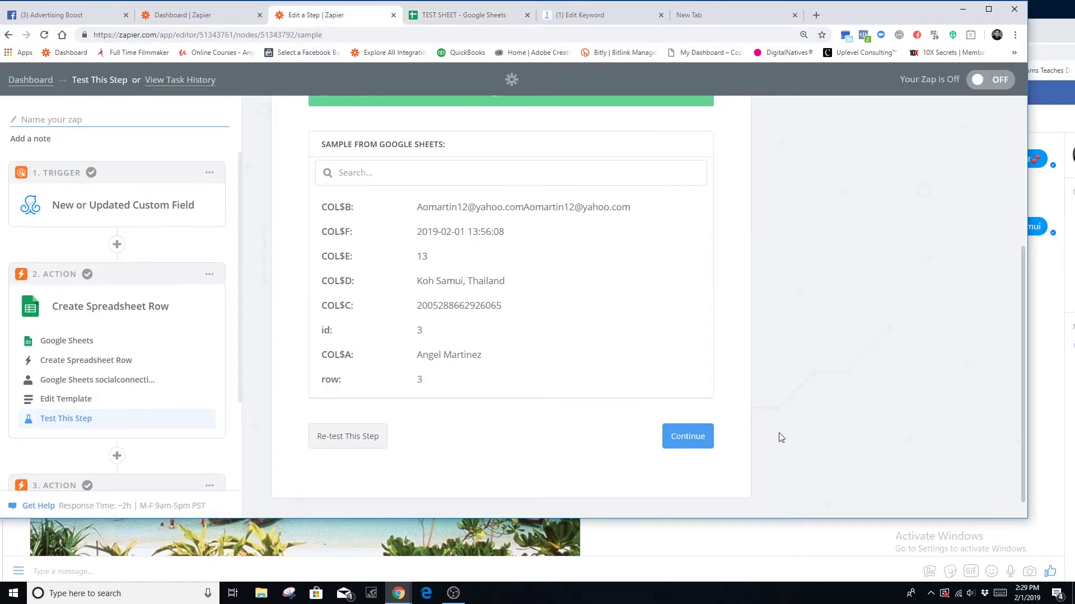
pyautogui.click(669, 441)
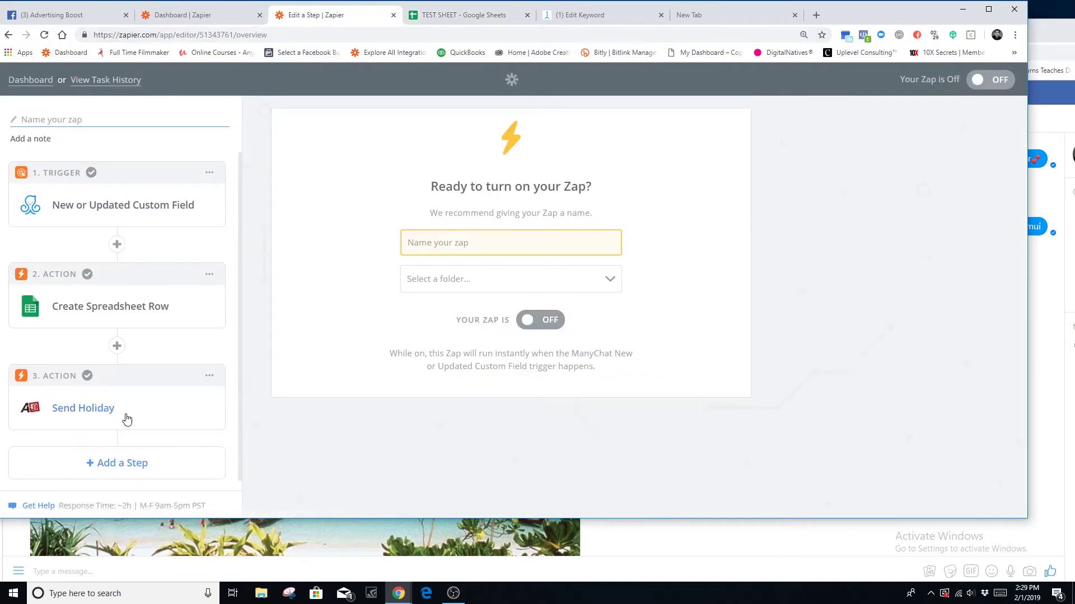
# - Set the third action to Advertising Boost Vacation Incentive (1.0.1) Send Holiday and test its account
pyautogui.click(166, 413)
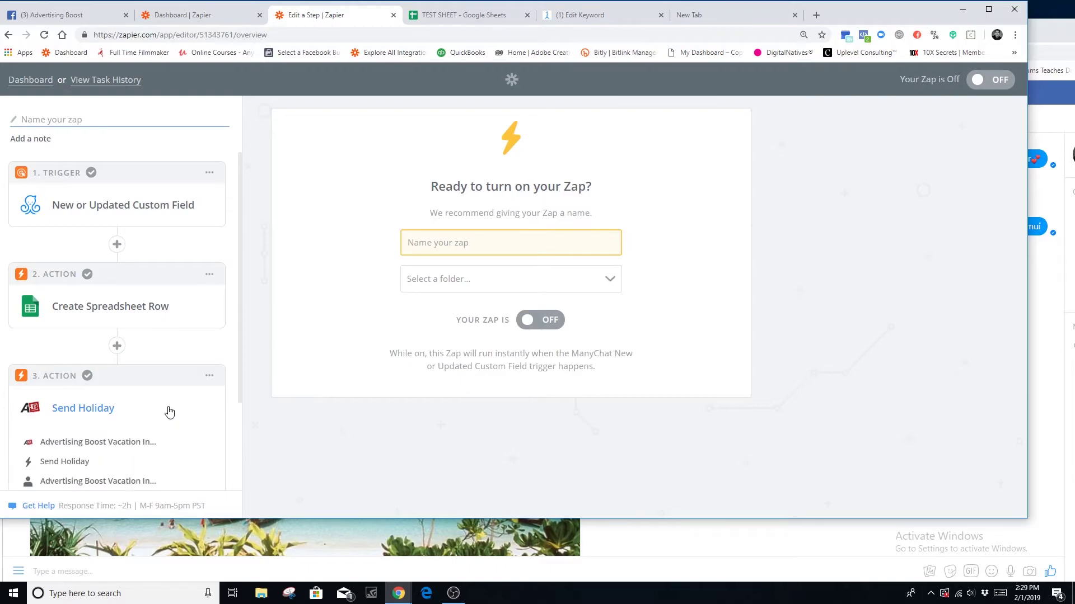
pyautogui.click(120, 441)
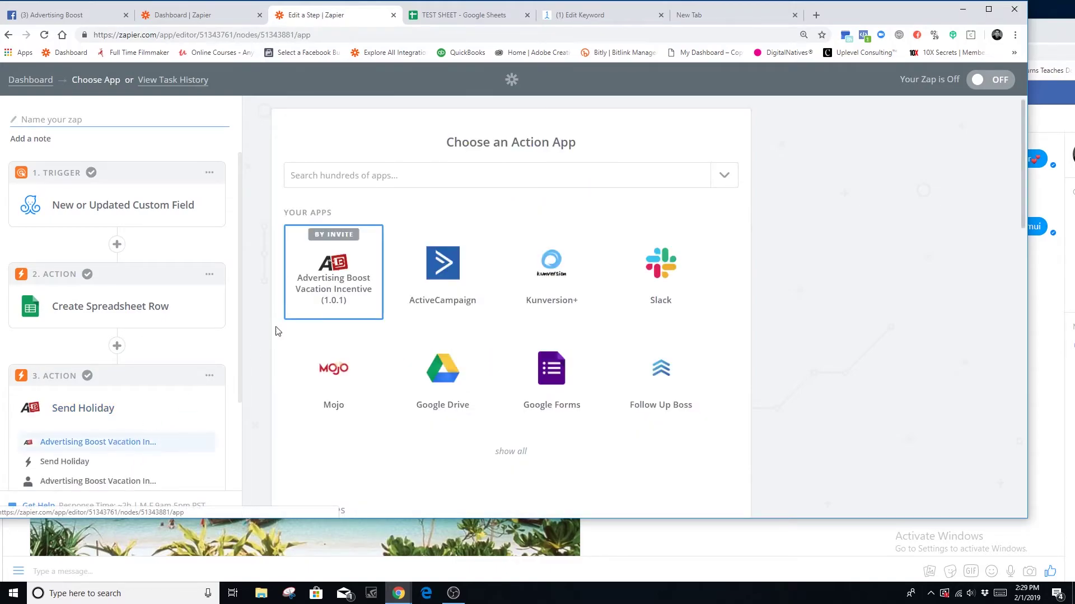
pyautogui.click(340, 176)
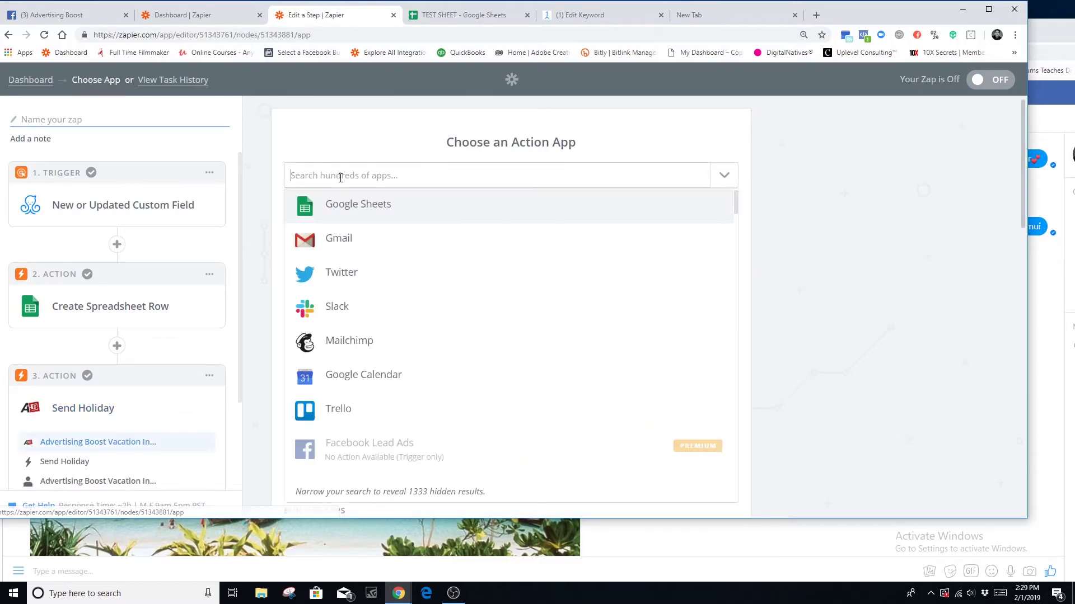
pyautogui.write('advert')
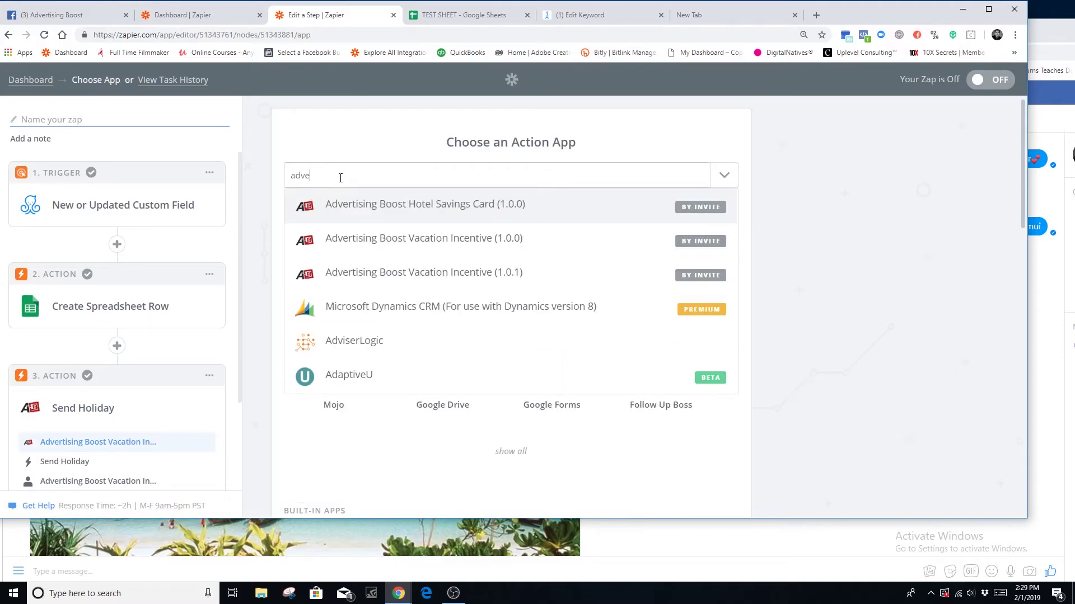
pyautogui.click(392, 278)
pyautogui.click(700, 334)
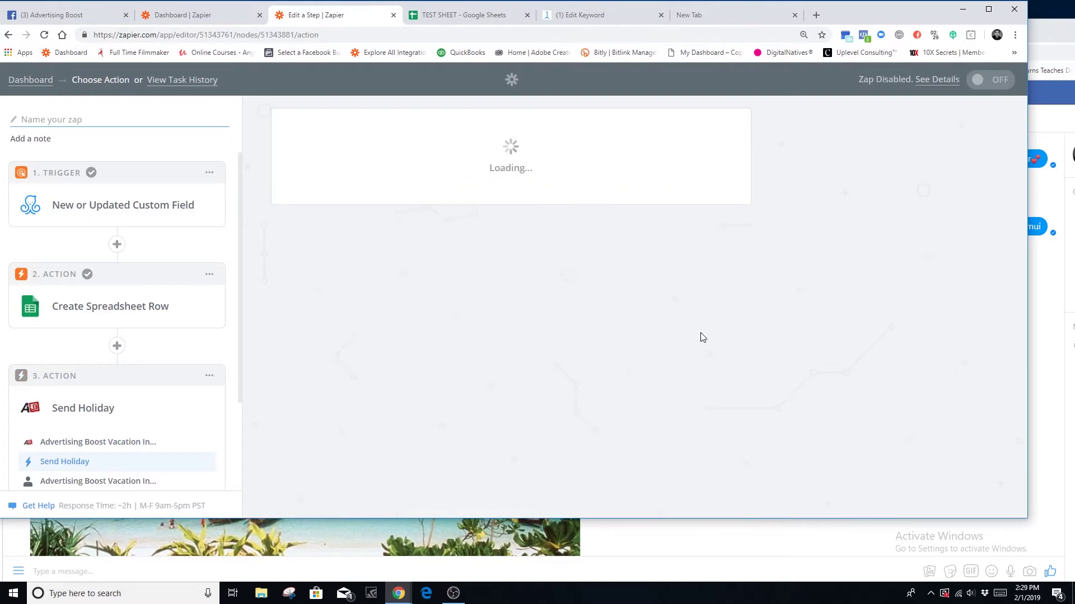
pyautogui.click(695, 244)
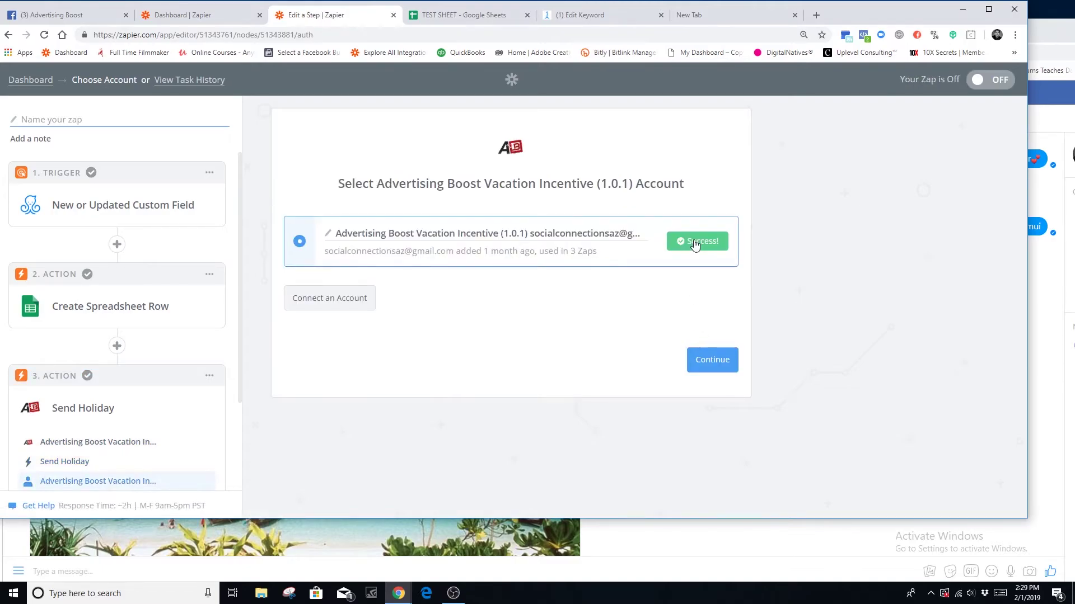
pyautogui.click(713, 364)
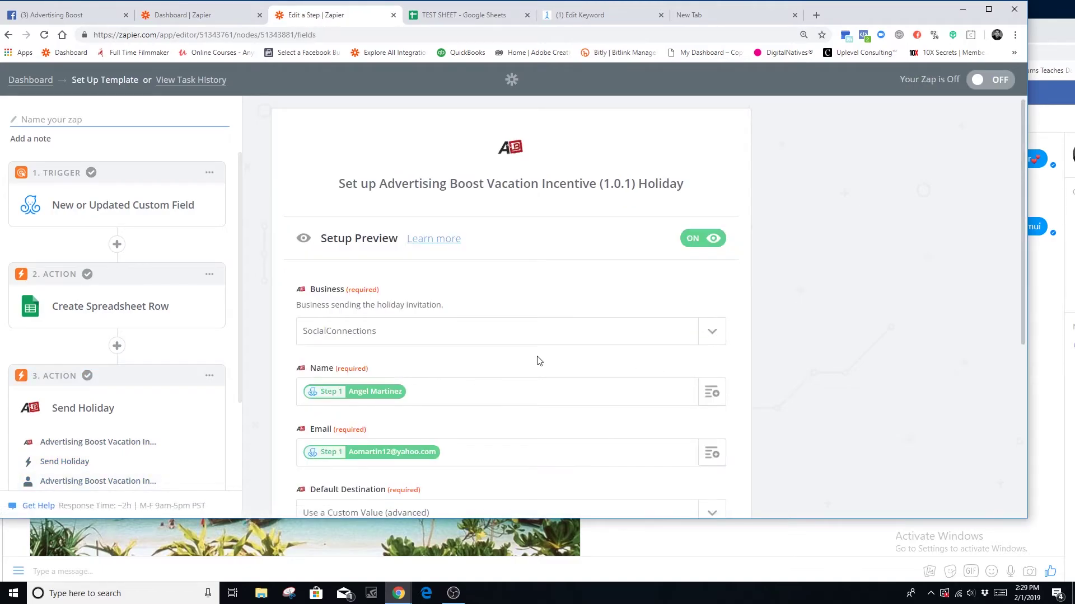
# - Set Business to SocialConnections and clear the mapped Name and Email values
pyautogui.click(438, 344)
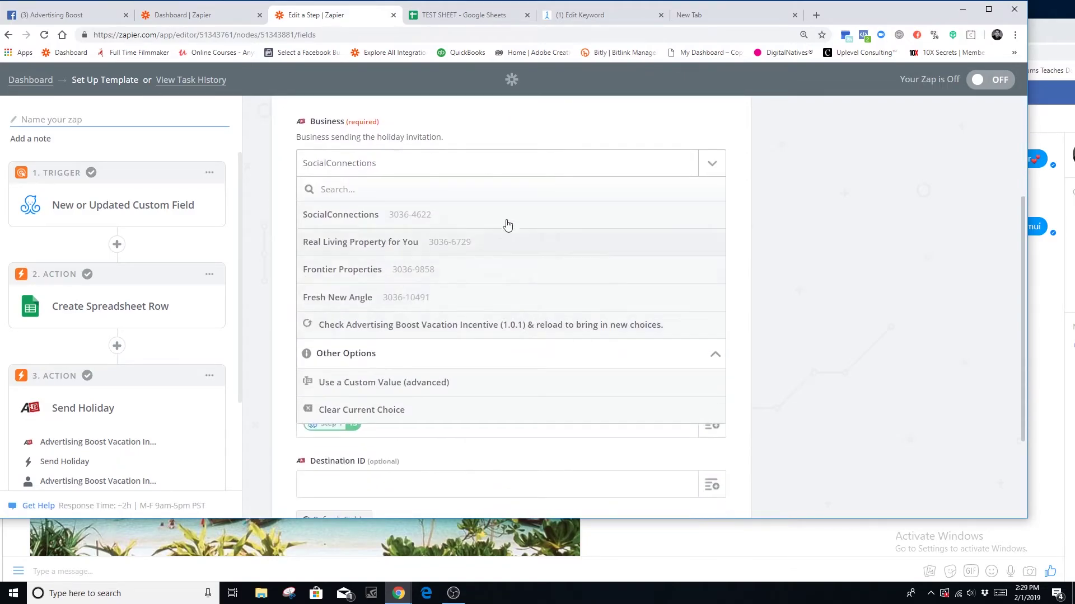
pyautogui.click(393, 172)
pyautogui.click(425, 228)
pyautogui.press('BackSpace')
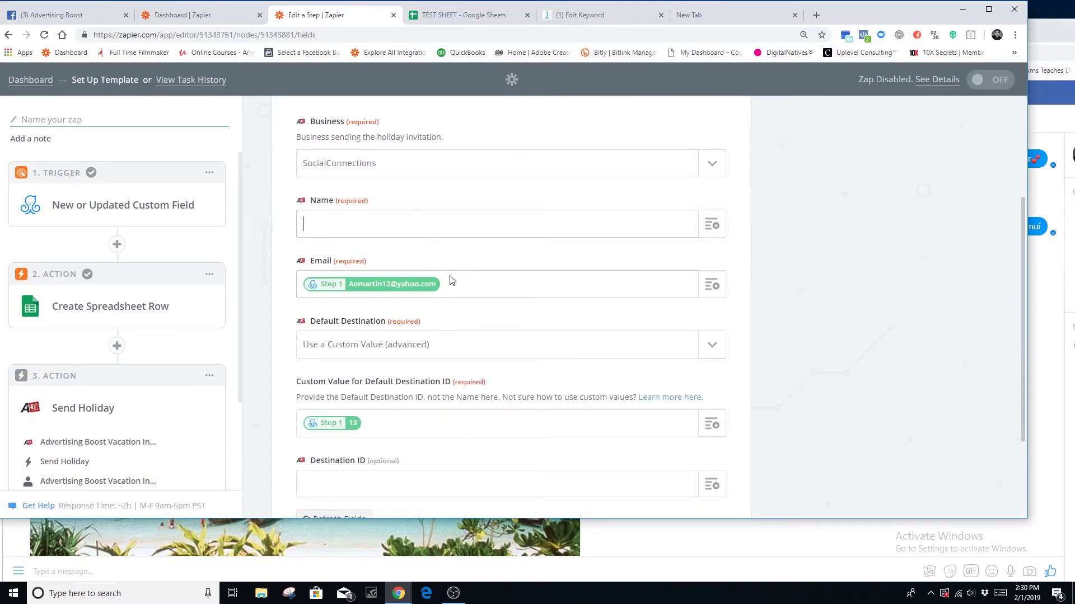
pyautogui.click(449, 281)
pyautogui.press('BackSpace')
# - Set Default Destination to Cancun, clear the custom destination ID, and reconfirm SocialConnections
pyautogui.click(701, 351)
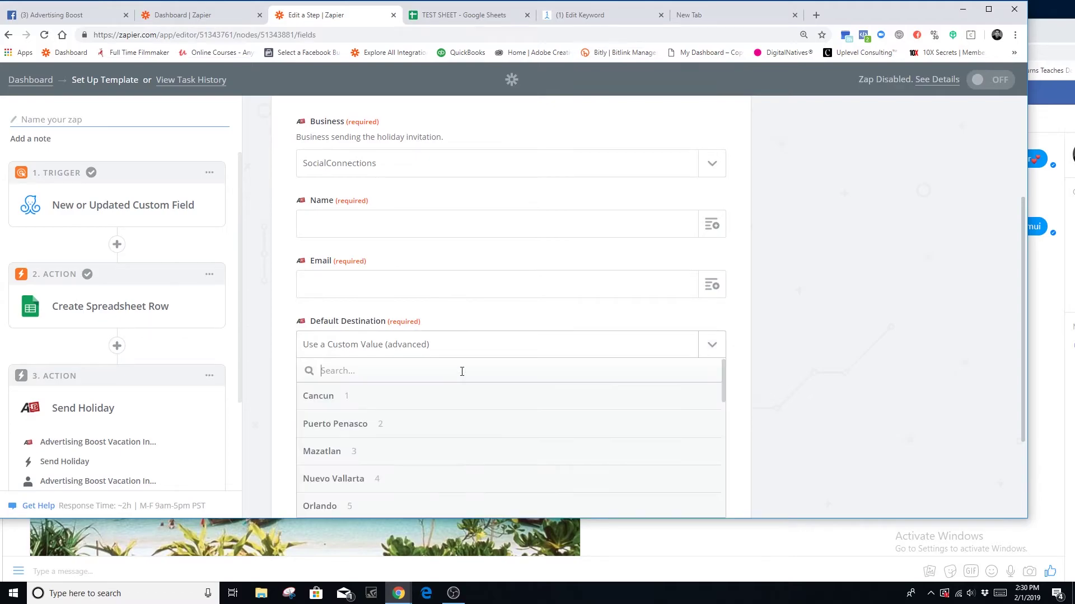
pyautogui.click(459, 331)
pyautogui.click(392, 422)
pyautogui.press('BackSpace')
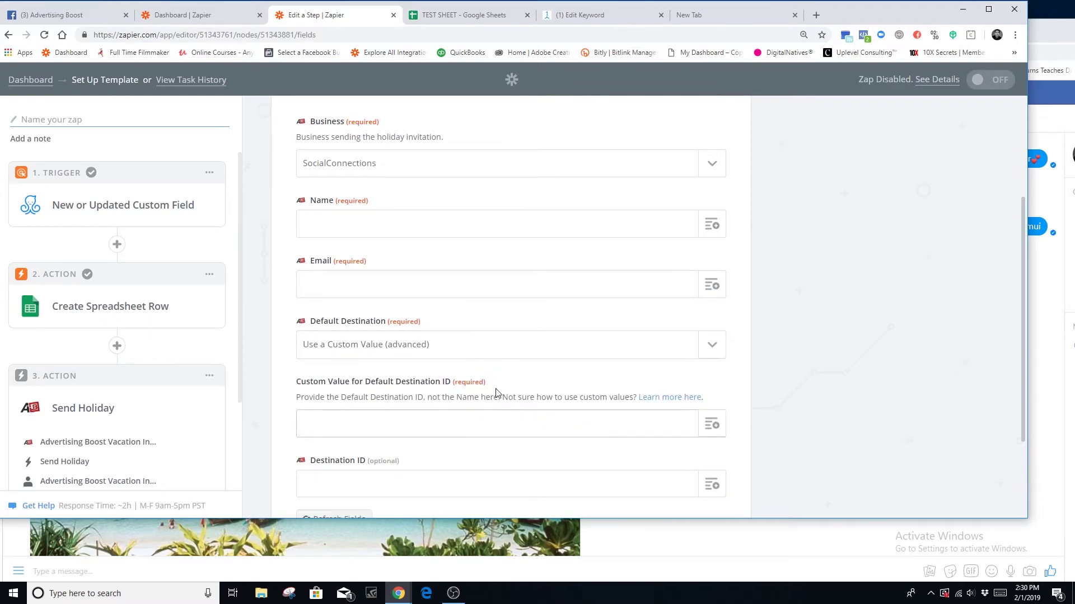
pyautogui.click(707, 353)
pyautogui.click(359, 397)
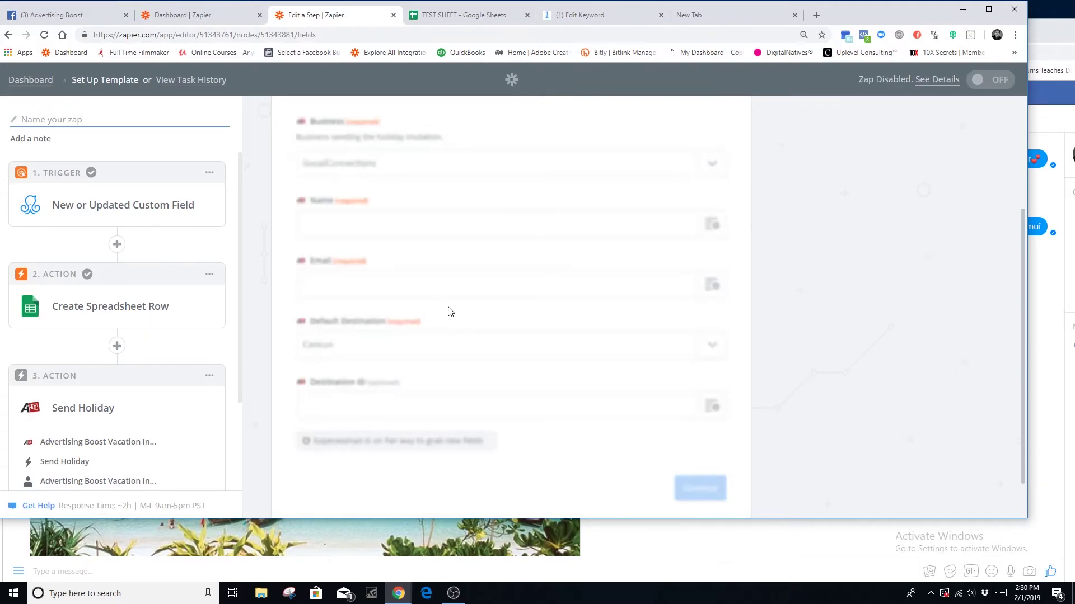
pyautogui.scroll(3, 442, 308)
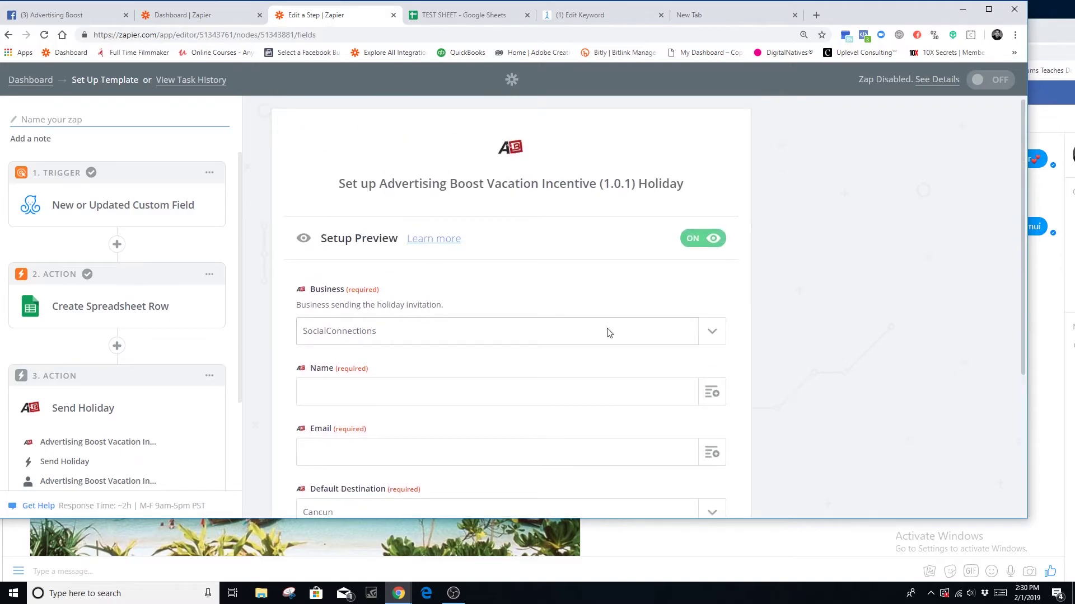
pyautogui.click(719, 335)
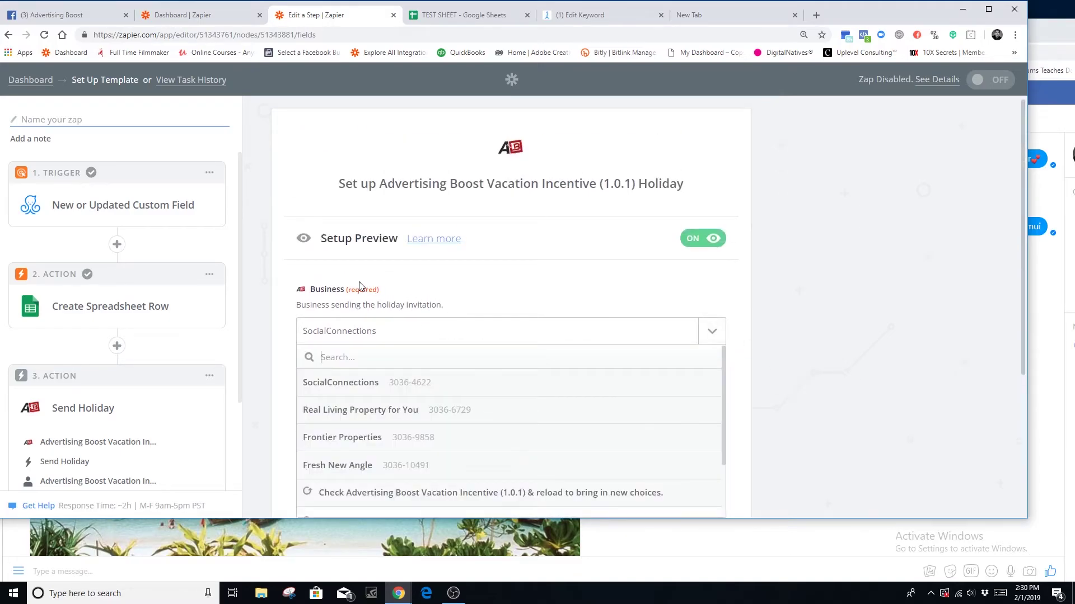
pyautogui.scroll(-1, 323, 283)
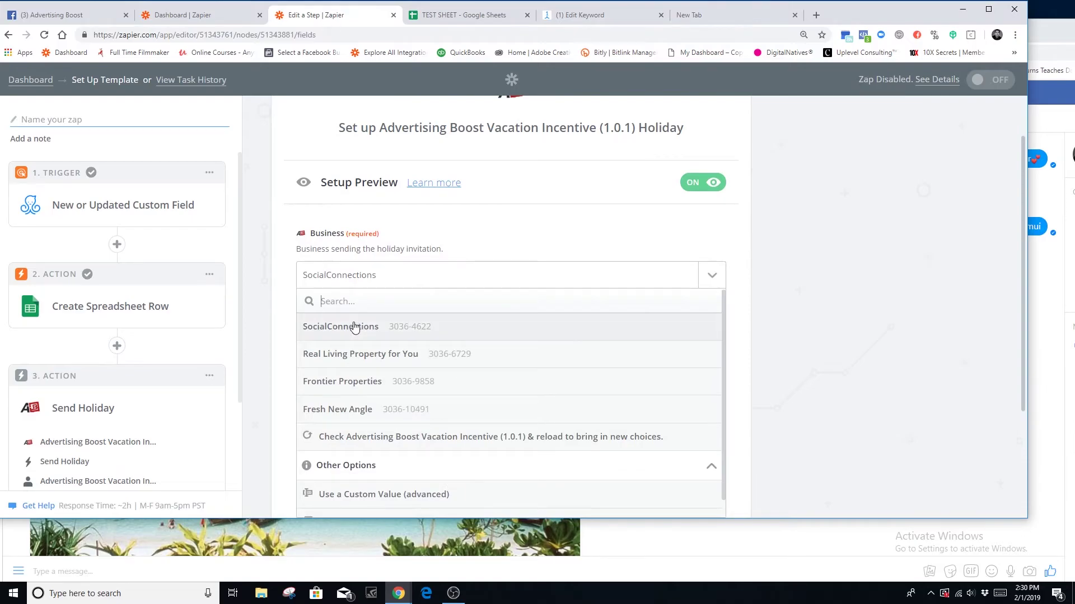
pyautogui.click(352, 325)
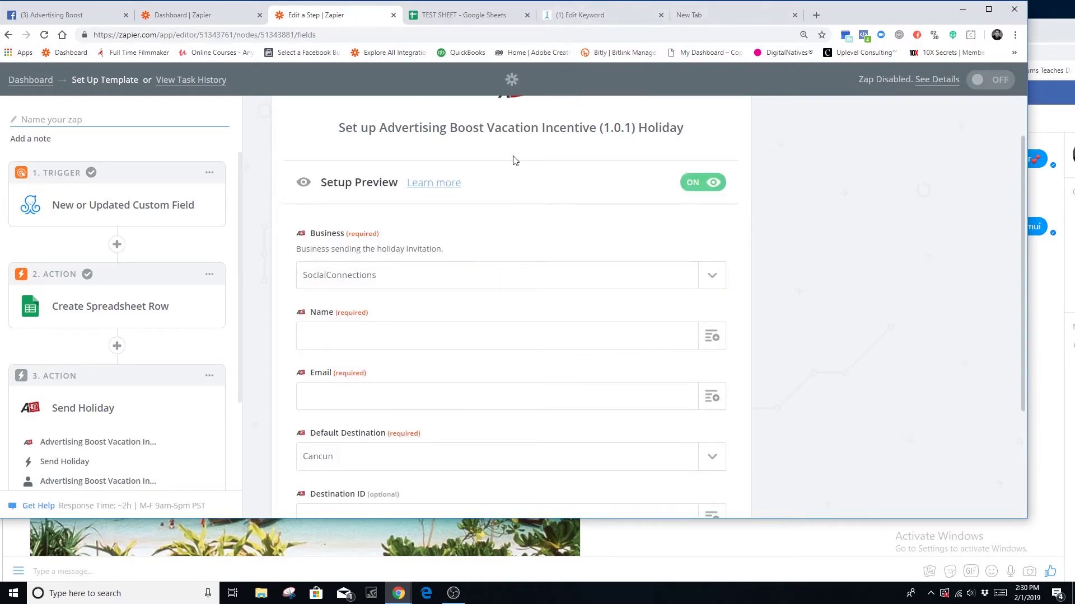
pyautogui.scroll(-2, 541, 311)
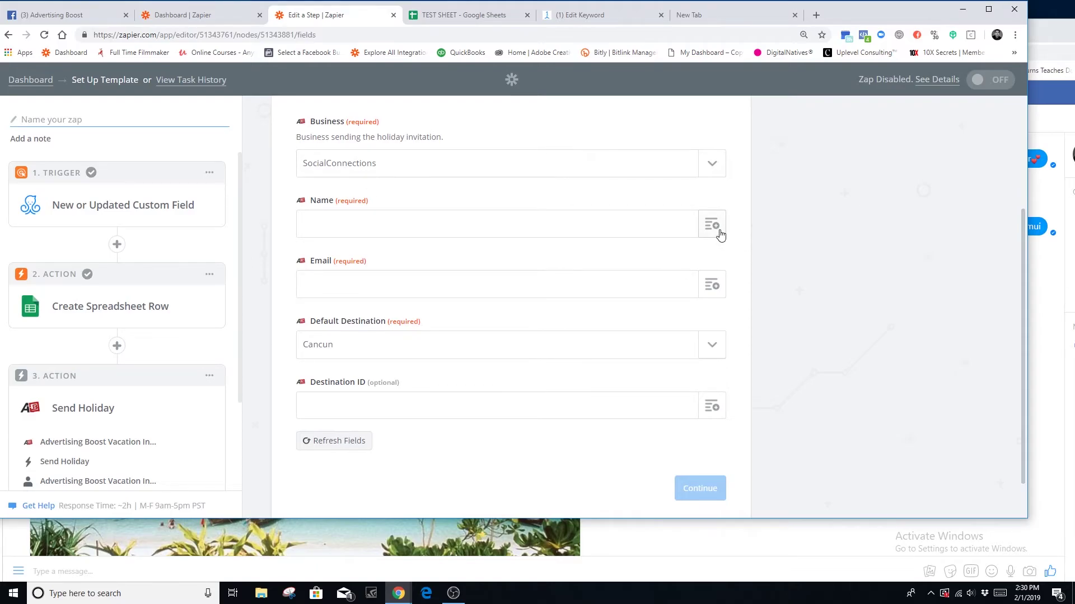
# - Fill Name with Step 1's User Name and Email with the Current Customer email custom field
pyautogui.click(719, 234)
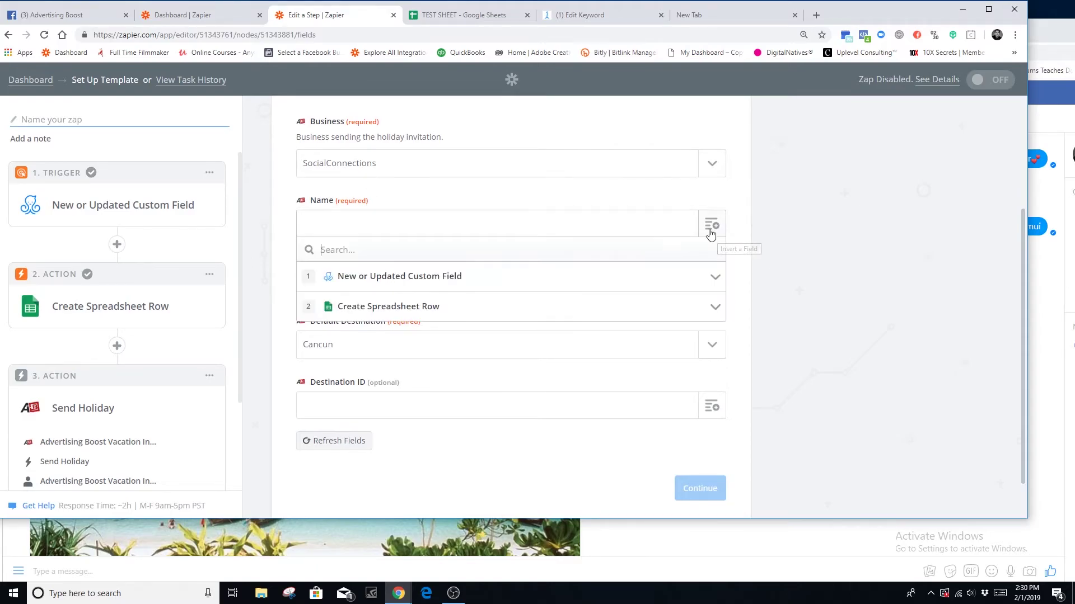
pyautogui.click(380, 288)
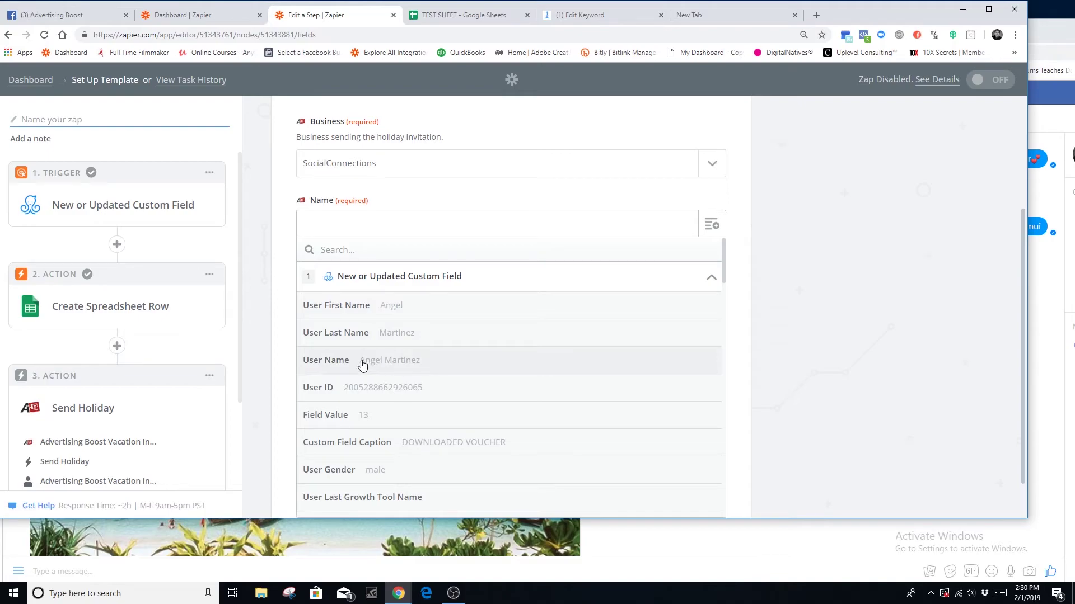
pyautogui.click(392, 368)
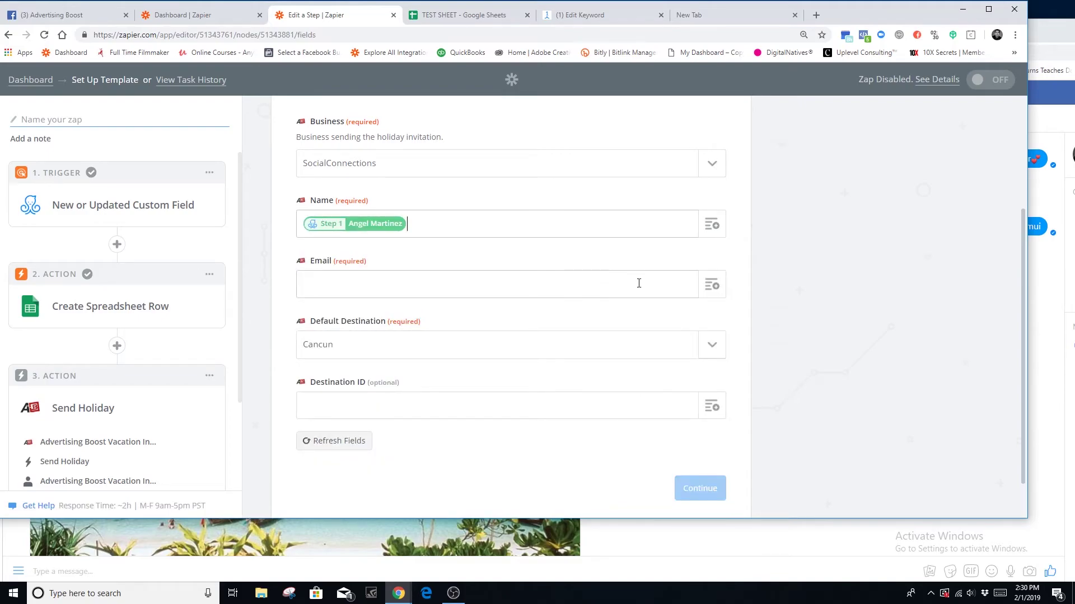
pyautogui.click(711, 285)
pyautogui.click(394, 340)
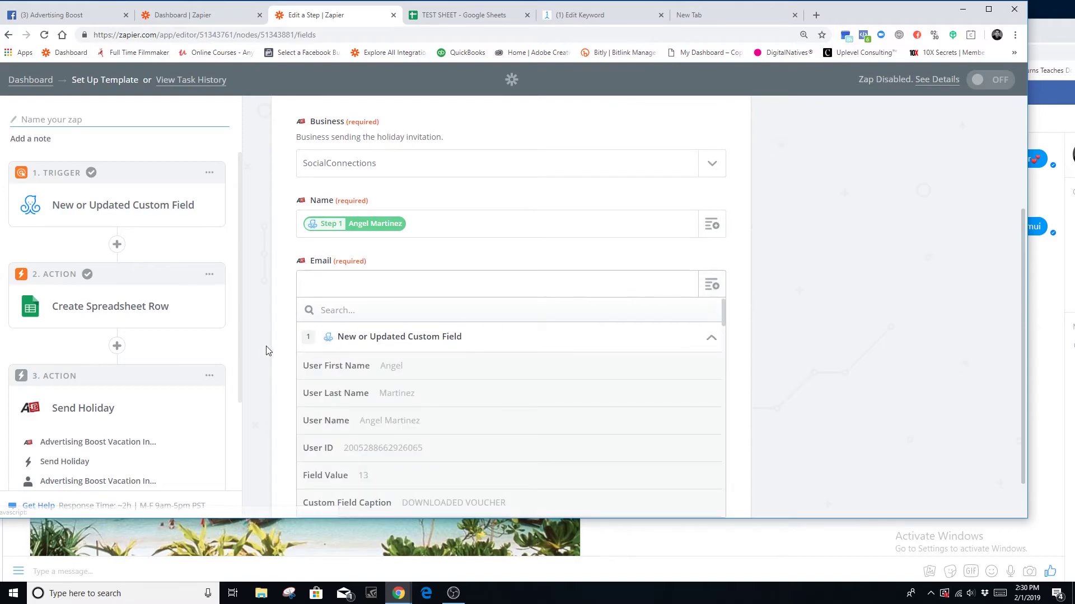
pyautogui.scroll(-6, 403, 408)
pyautogui.scroll(-10, 494, 418)
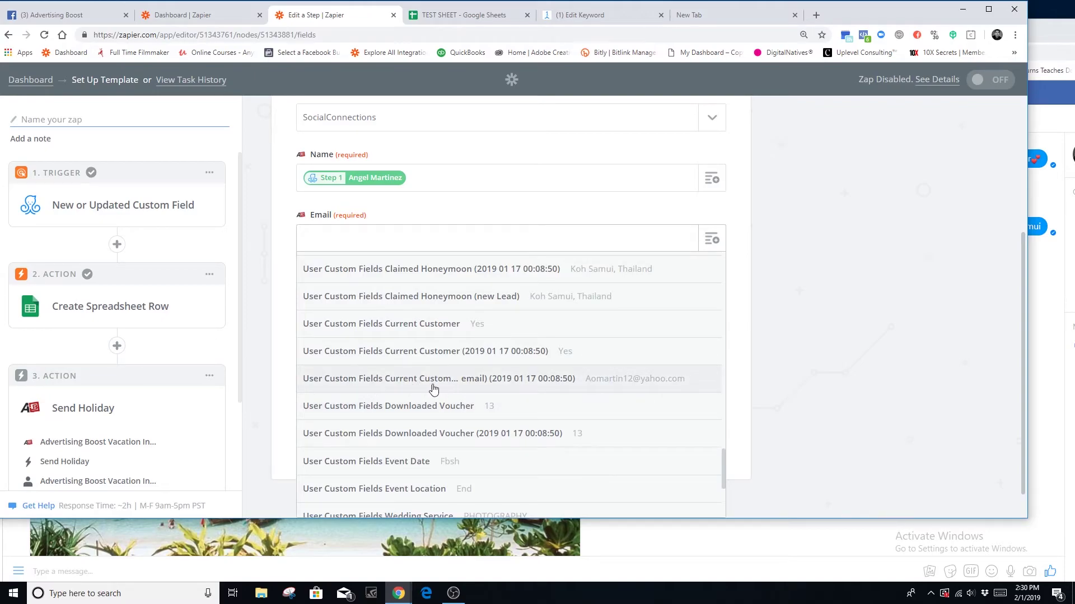
pyautogui.click(467, 385)
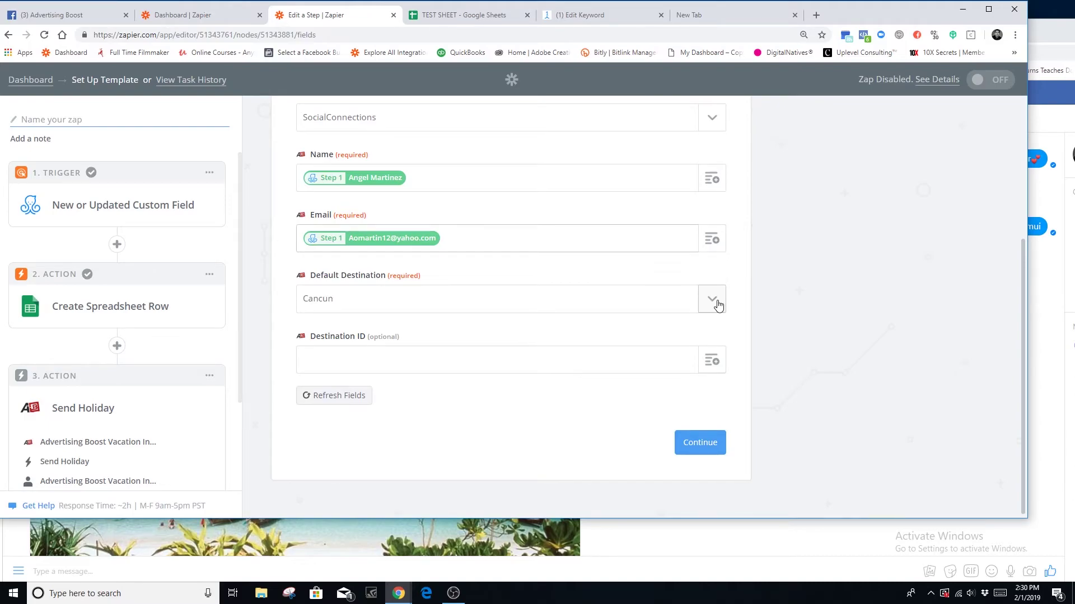
# - Check TEST SHEET, try Nuevo Vallarta as Default Destination, then revert to Cancun
pyautogui.click(451, 16)
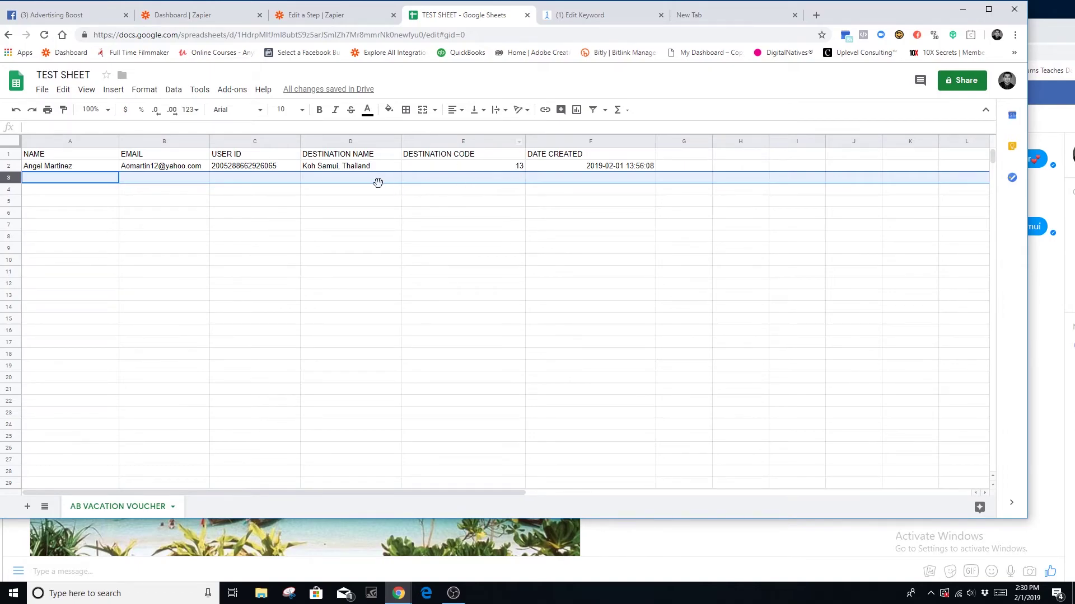
pyautogui.click(336, 17)
pyautogui.click(706, 300)
pyautogui.scroll(-1, 408, 397)
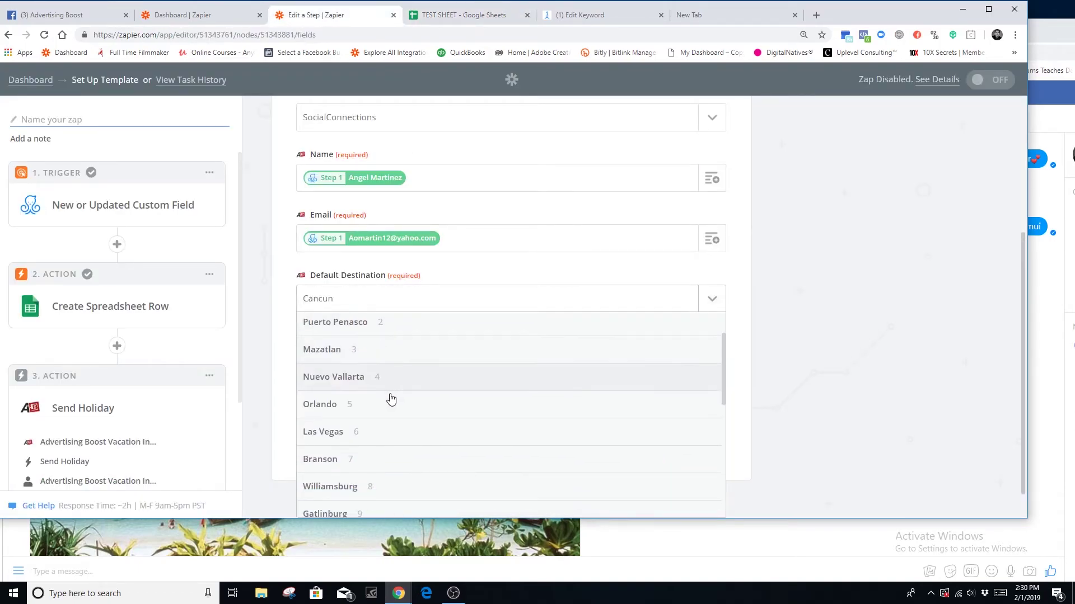
pyautogui.click(354, 381)
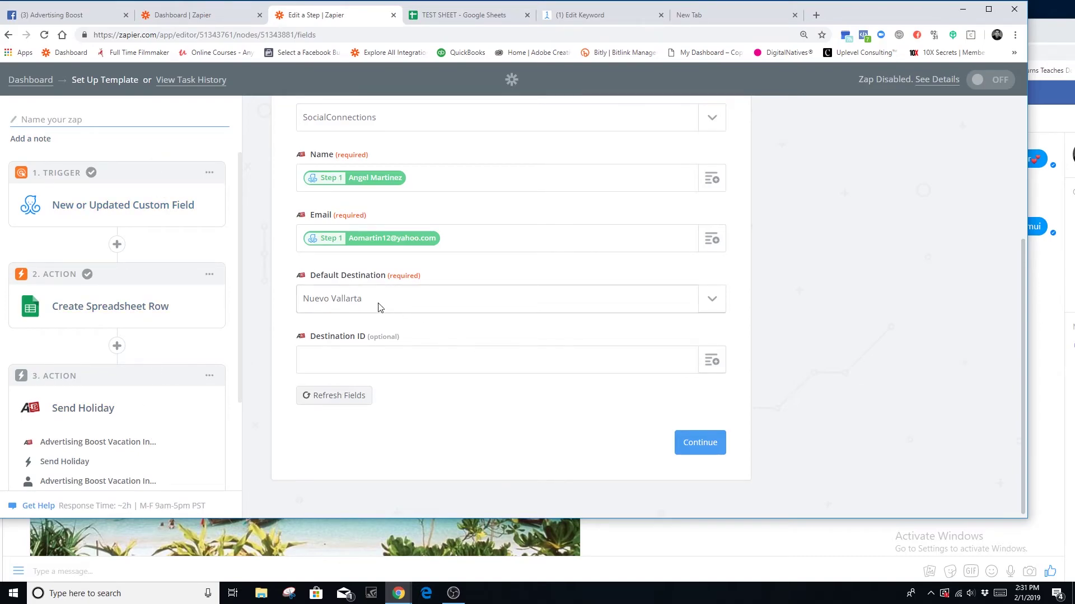
pyautogui.click(714, 306)
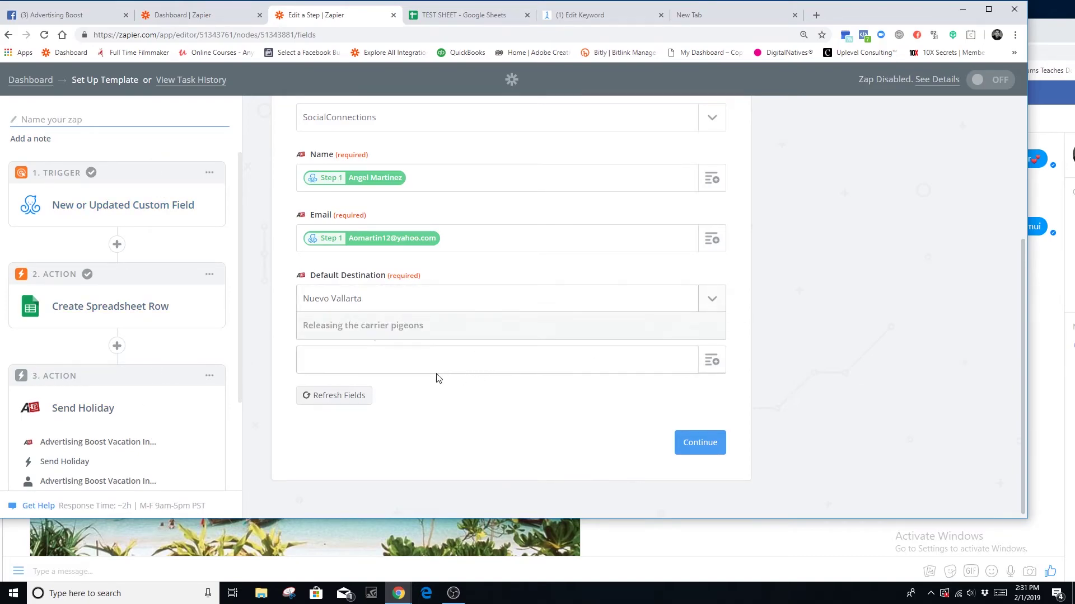
pyautogui.click(370, 358)
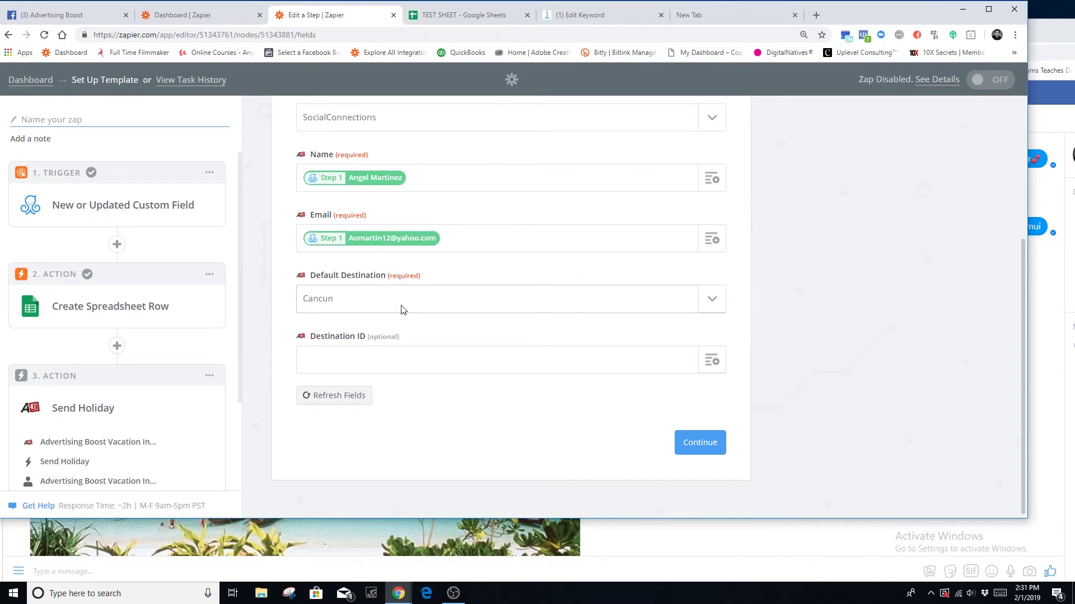
# - Switch Default Destination to 'Use a Custom Value (advanced)' mapped to Step 2's DESTINATION CODE
pyautogui.click(710, 300)
pyautogui.scroll(-4, 349, 412)
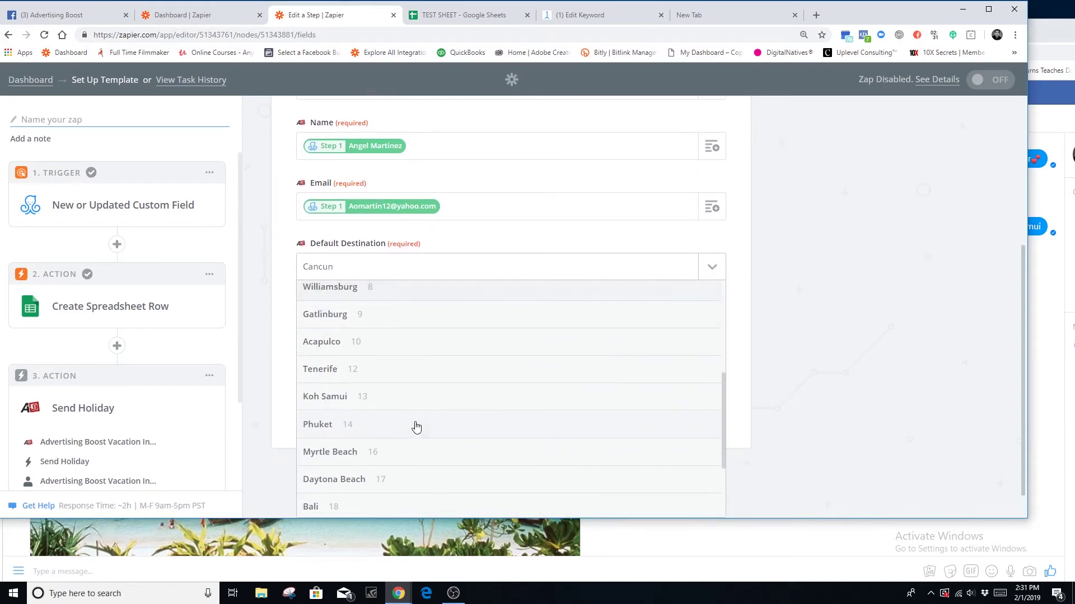
pyautogui.scroll(-3, 419, 427)
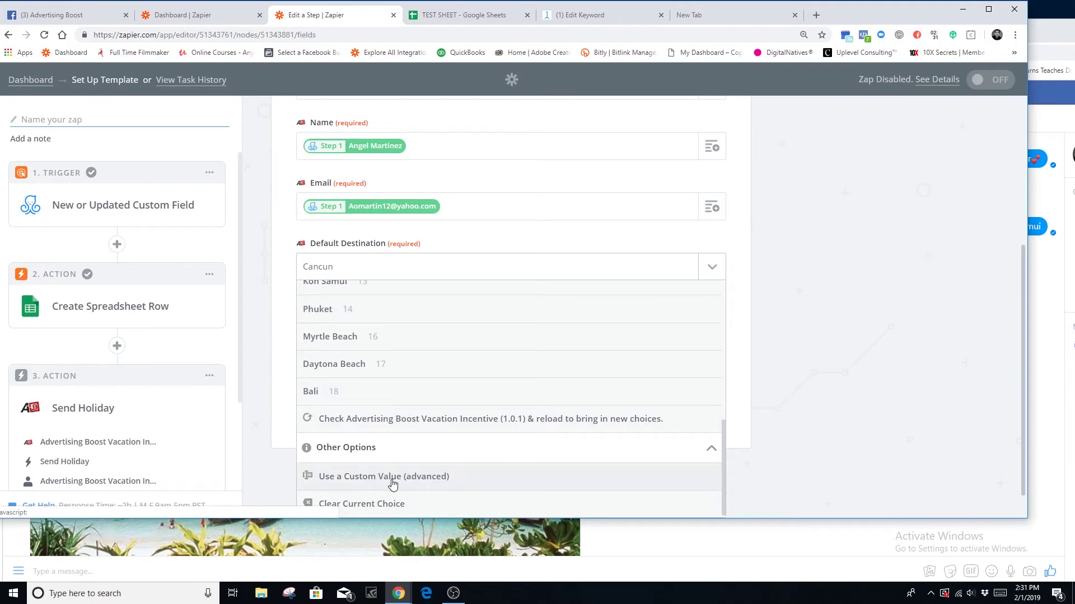
pyautogui.click(391, 477)
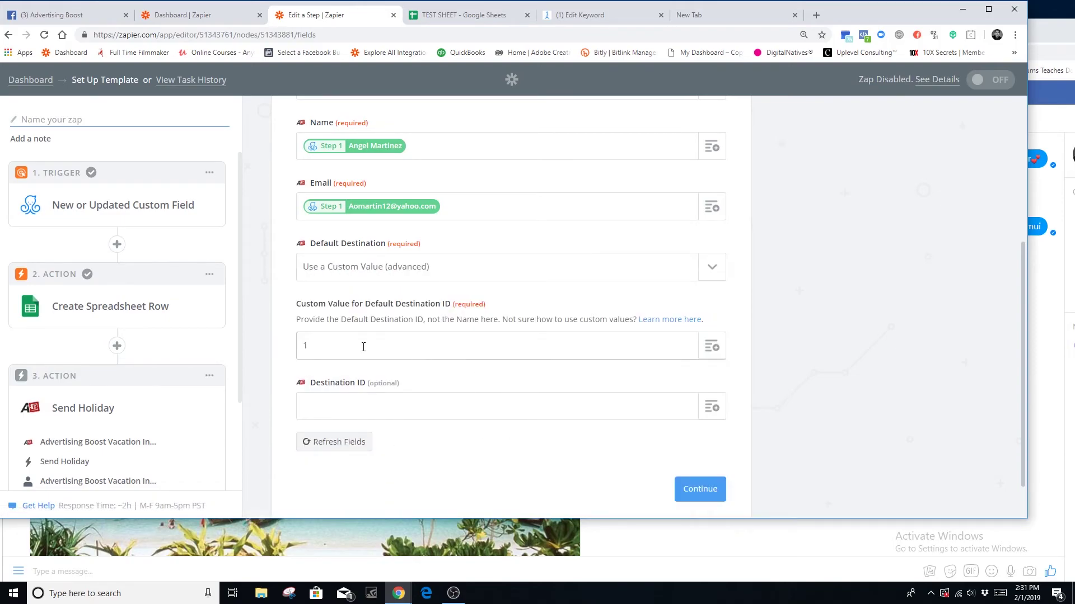
pyautogui.click(712, 350)
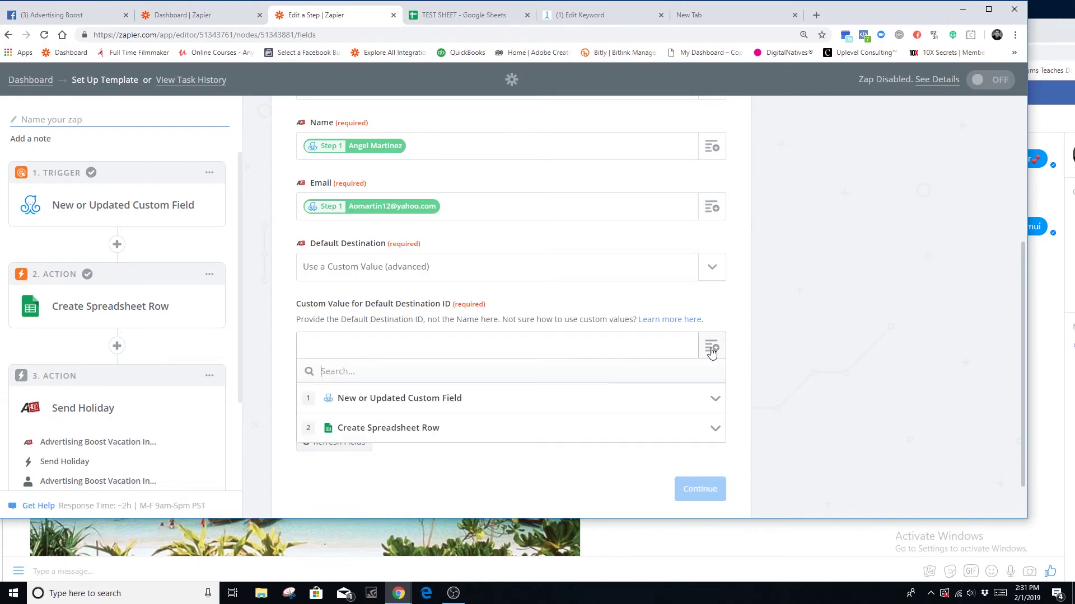
pyautogui.click(373, 429)
pyautogui.scroll(-1, 270, 408)
pyautogui.scroll(-1, 270, 408)
pyautogui.scroll(-2, 448, 467)
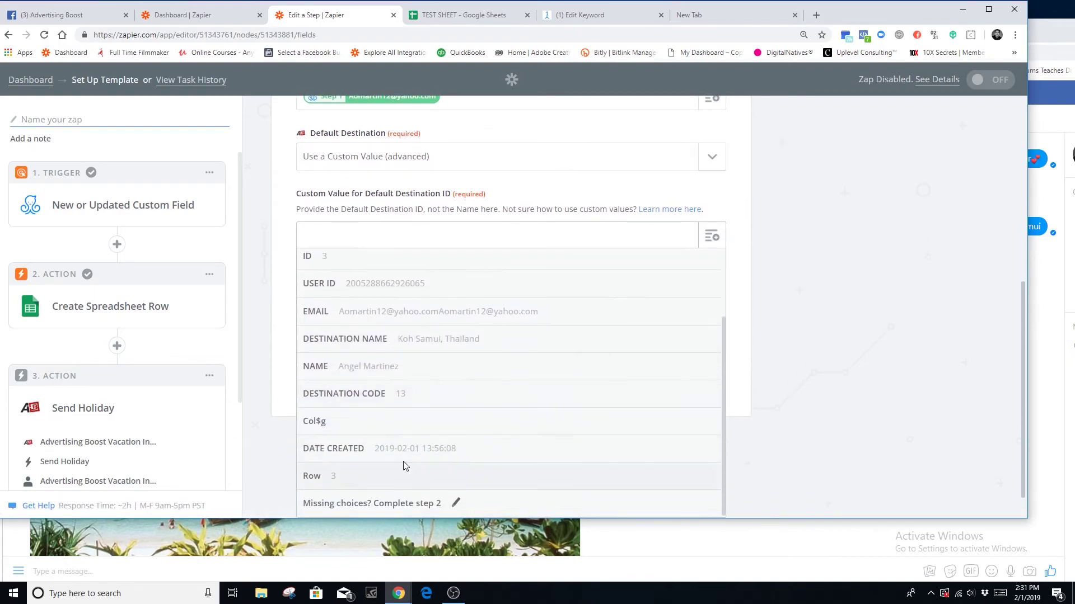
pyautogui.click(361, 398)
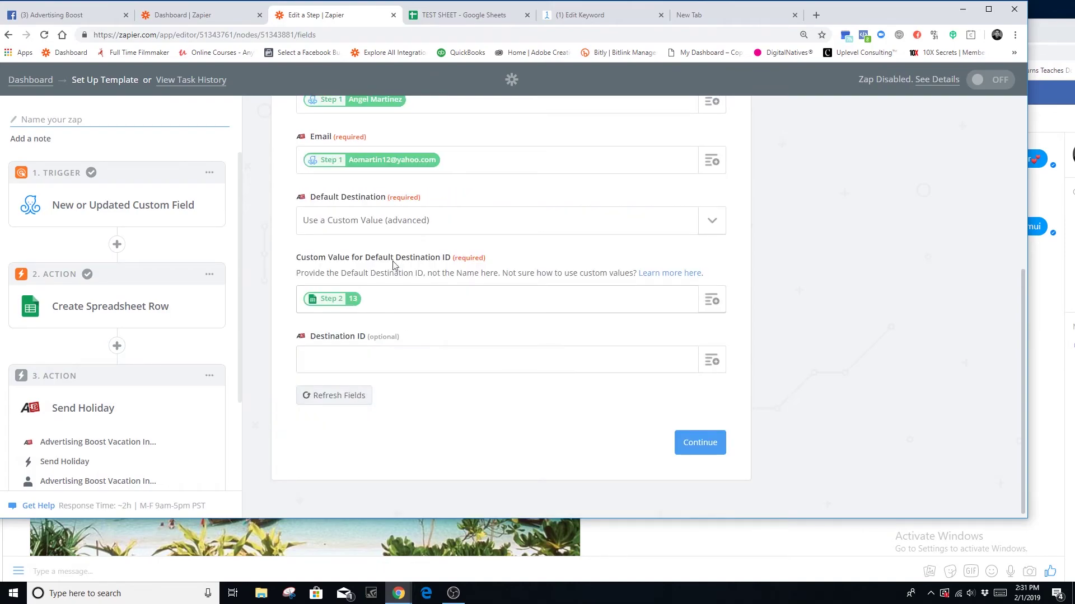
pyautogui.click(464, 15)
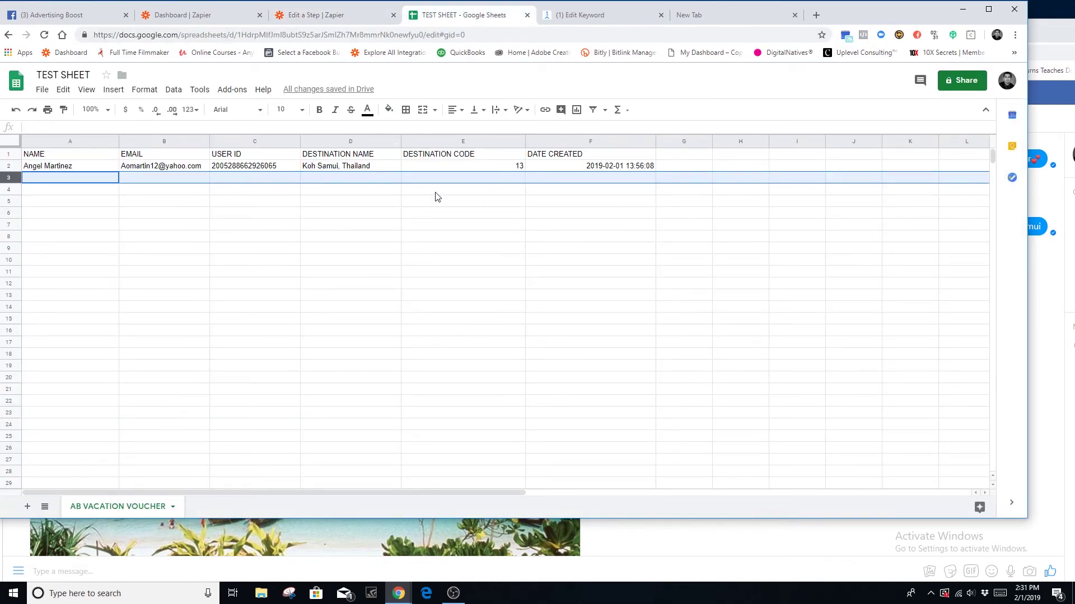
# - Compare the TEST SHEET row with the Send Holiday form's code 13 mapping, ending in Zapier
pyautogui.click(334, 17)
pyautogui.click(442, 16)
pyautogui.click(336, 15)
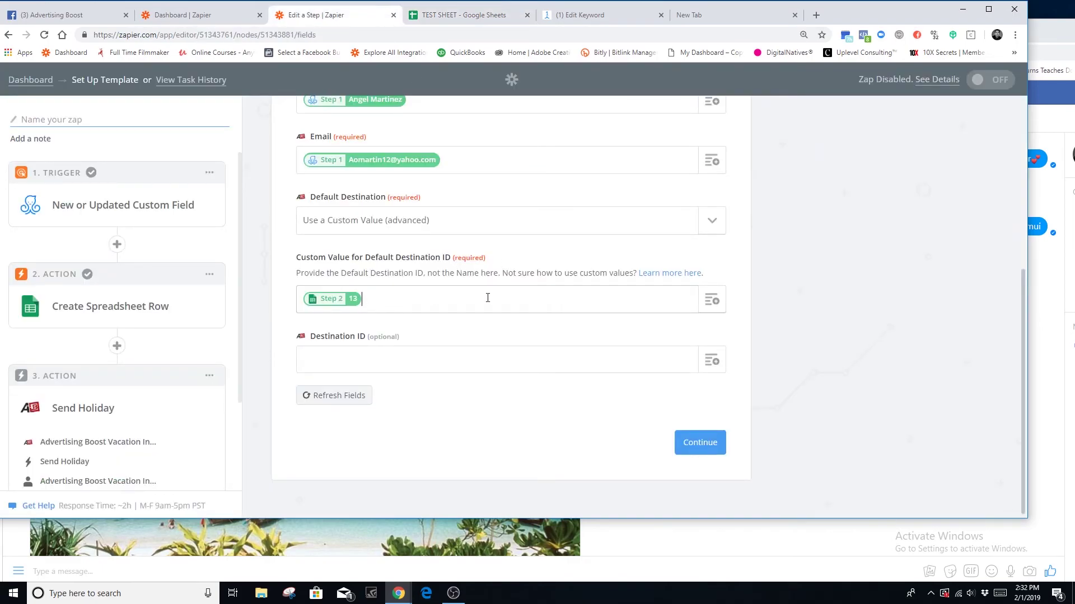
pyautogui.click(462, 19)
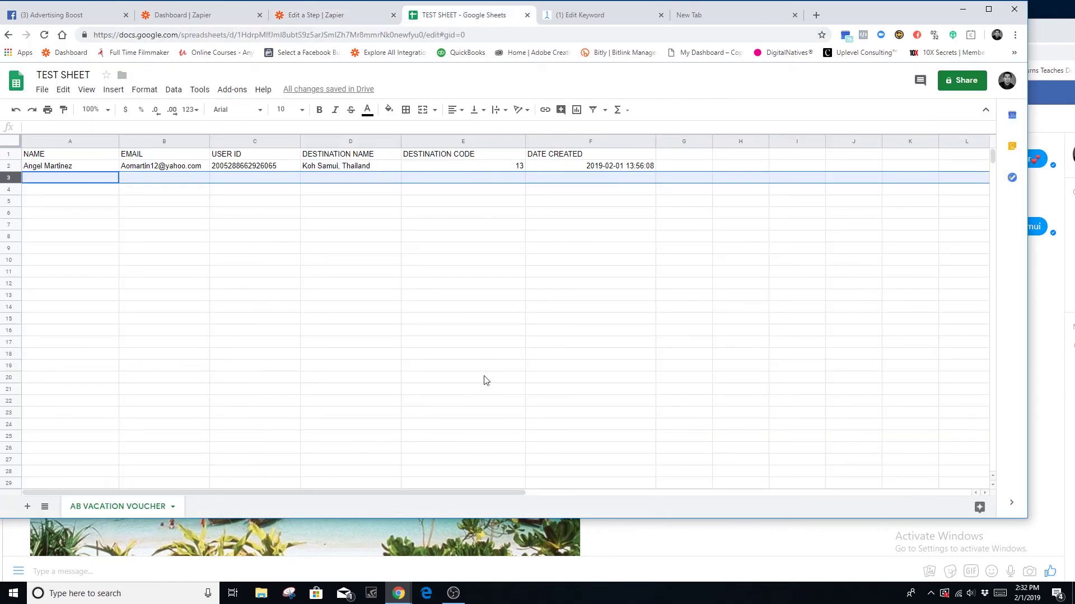
pyautogui.moveTo(463, 389); pyautogui.dragTo(462, 400)
pyautogui.click(334, 15)
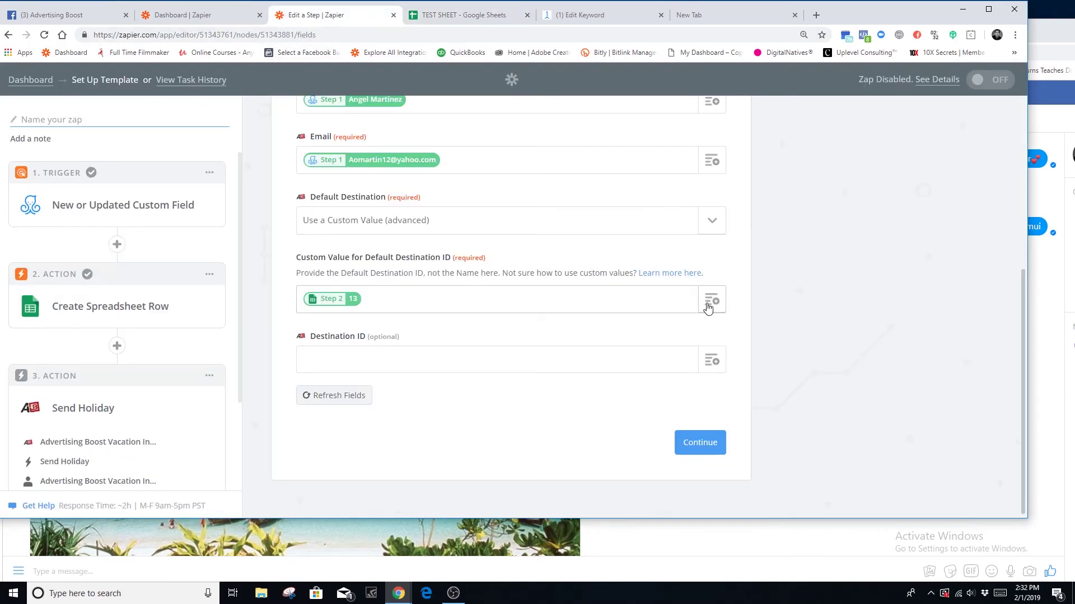
# - Send a Koh Samui, Thailand test holiday to Advertising Boost and finish the step
pyautogui.click(714, 448)
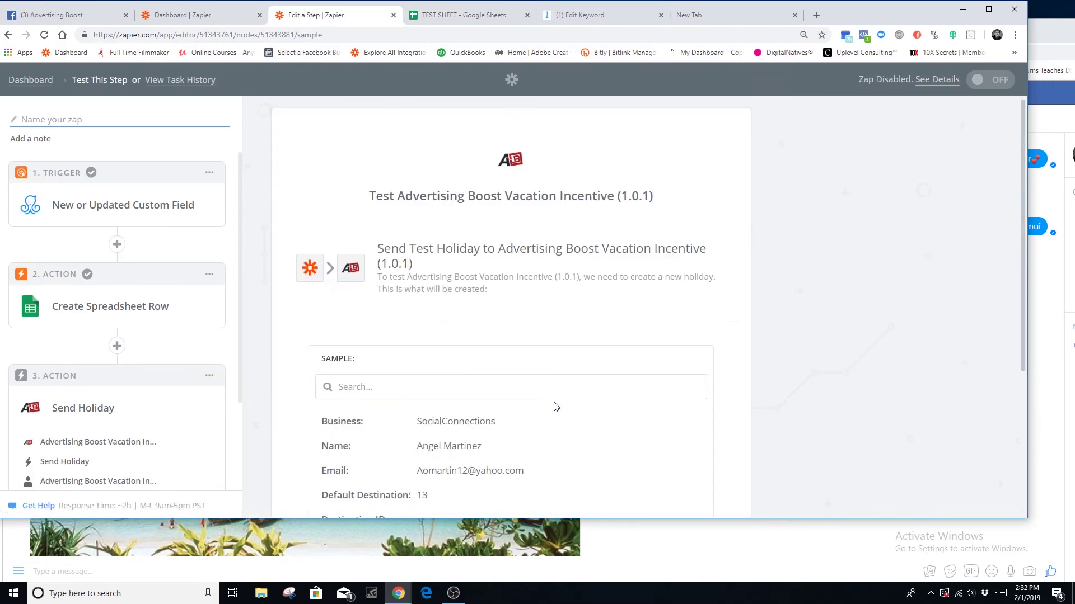
pyautogui.scroll(-4, 554, 408)
pyautogui.click(630, 419)
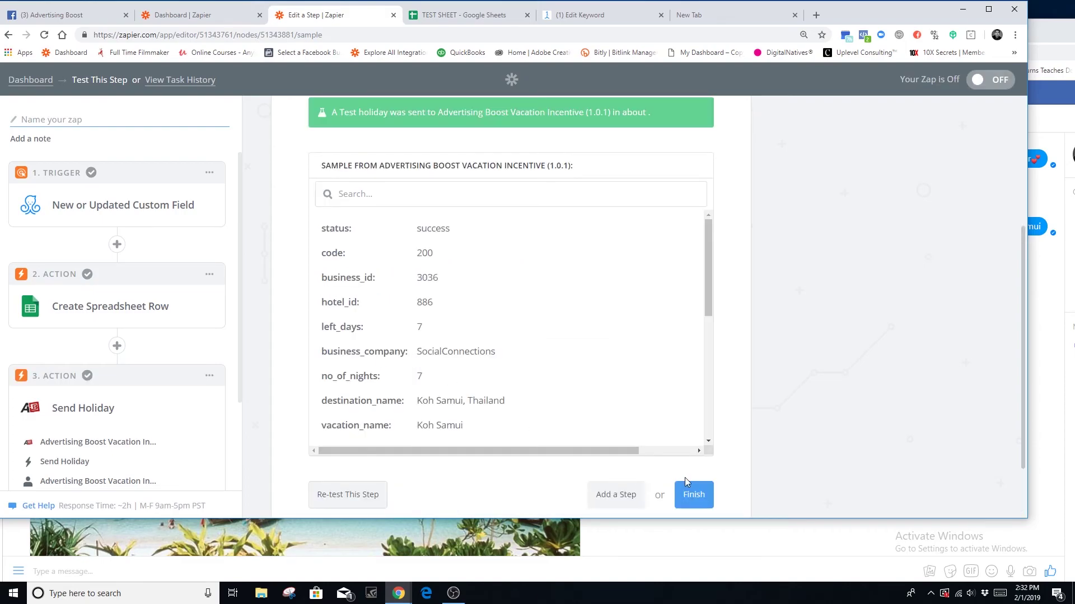
pyautogui.click(694, 495)
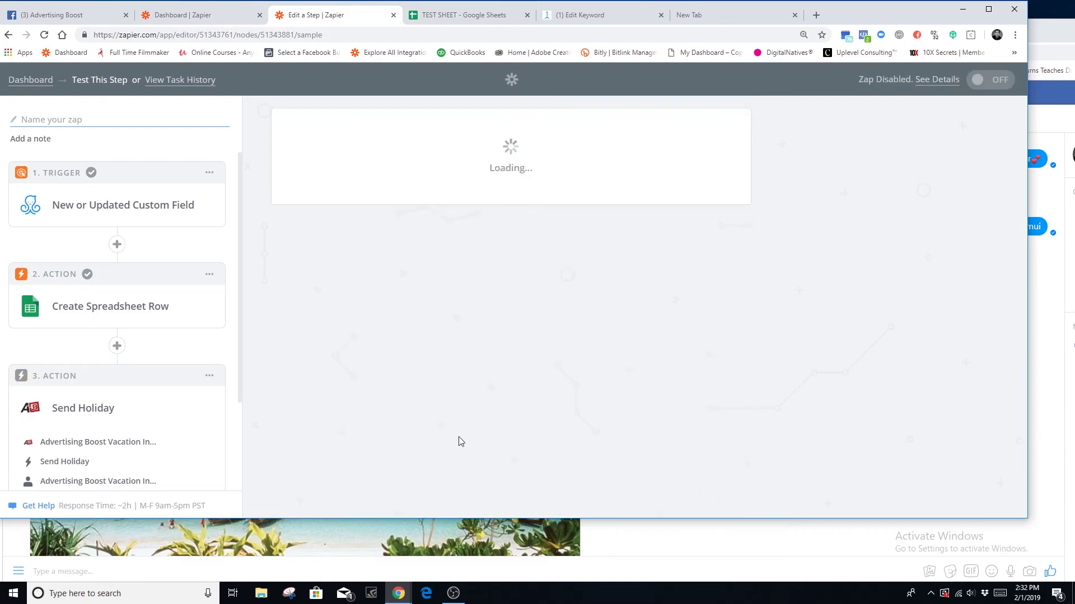